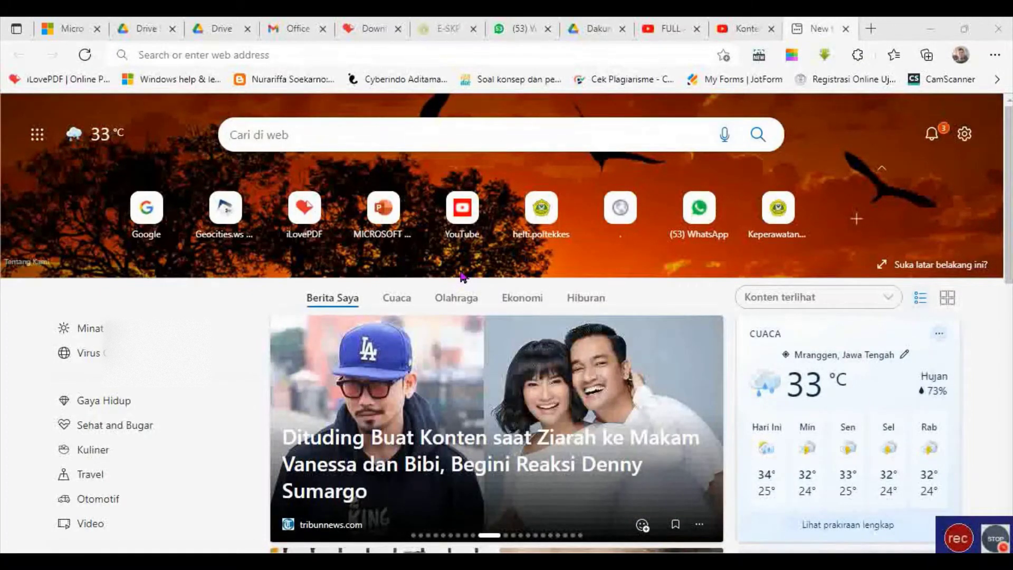
# Load google.com in Edge and search Google for 'mendeley'.
pyautogui.click(302, 64)
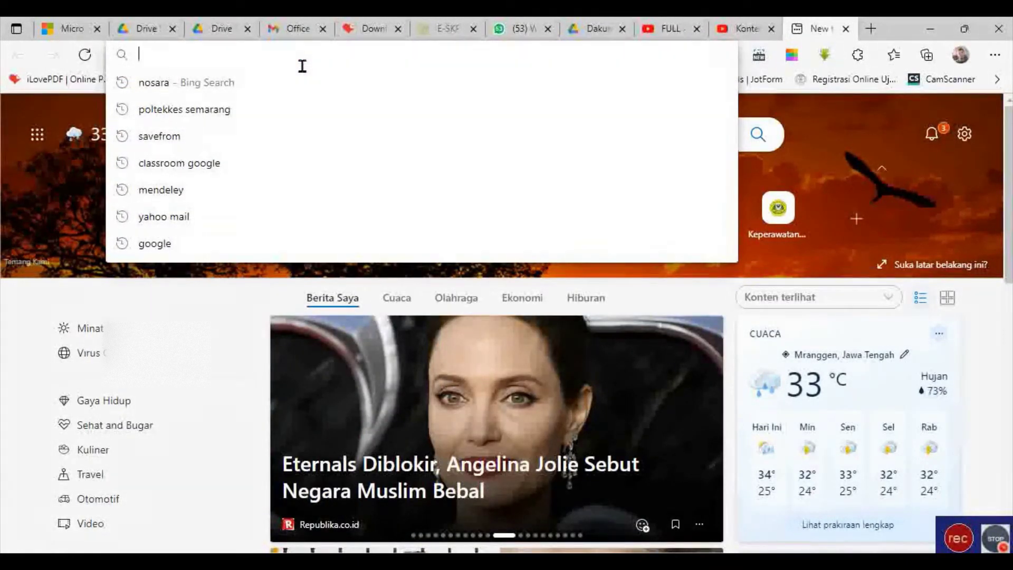
pyautogui.write('google.com')
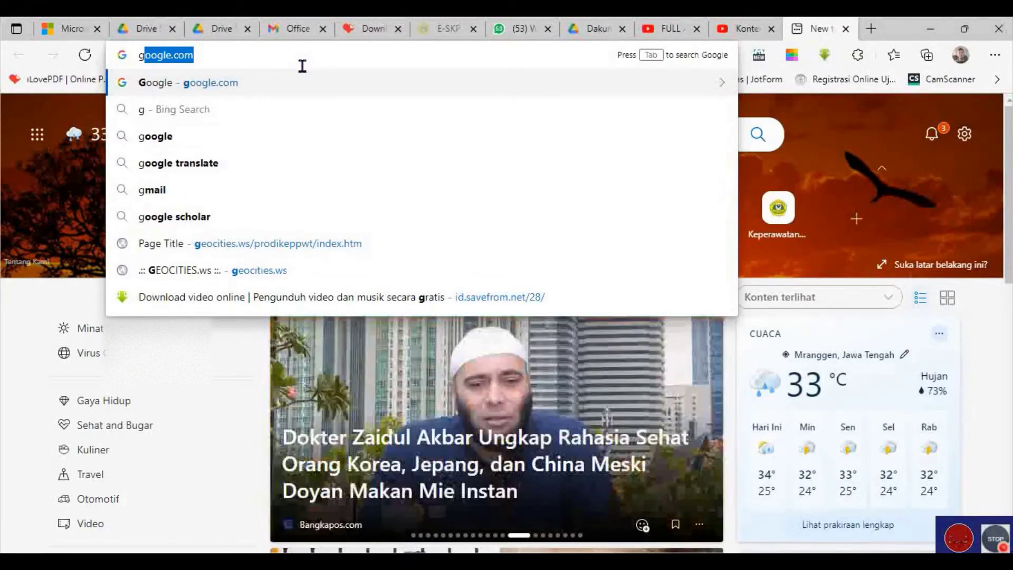
pyautogui.press('Return')
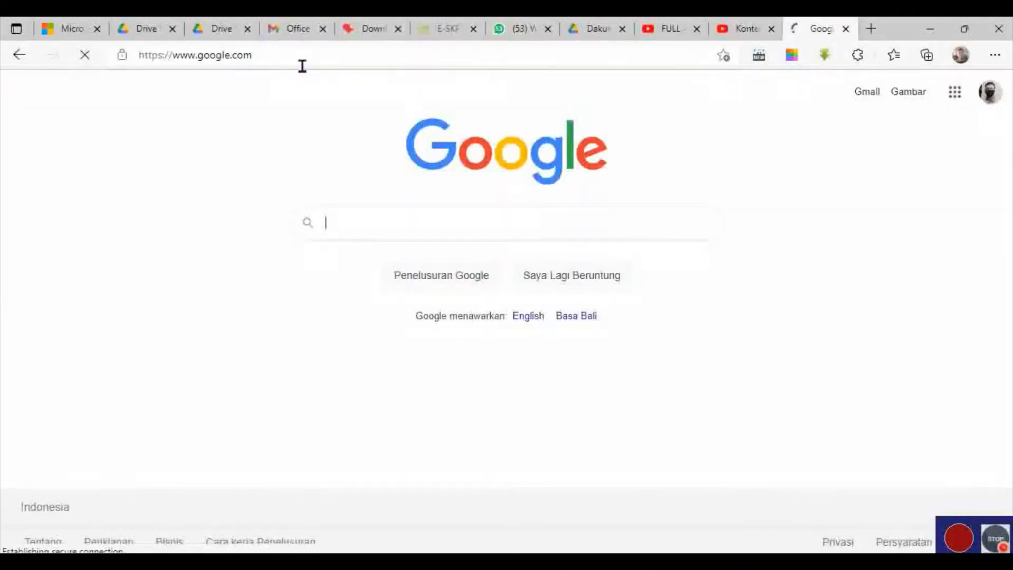
pyautogui.click(389, 232)
pyautogui.write('m')
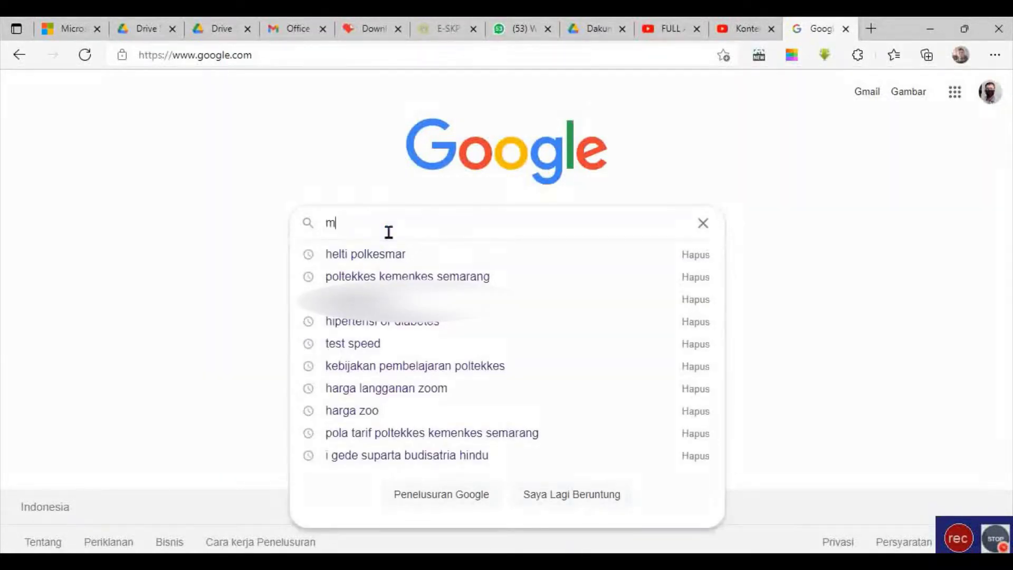
pyautogui.write('endeley')
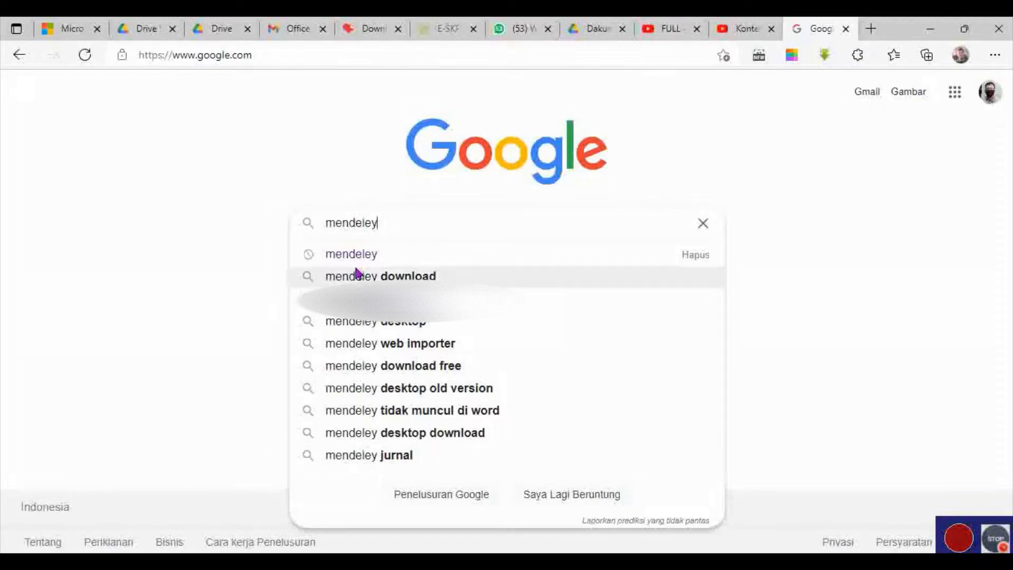
pyautogui.click(372, 255)
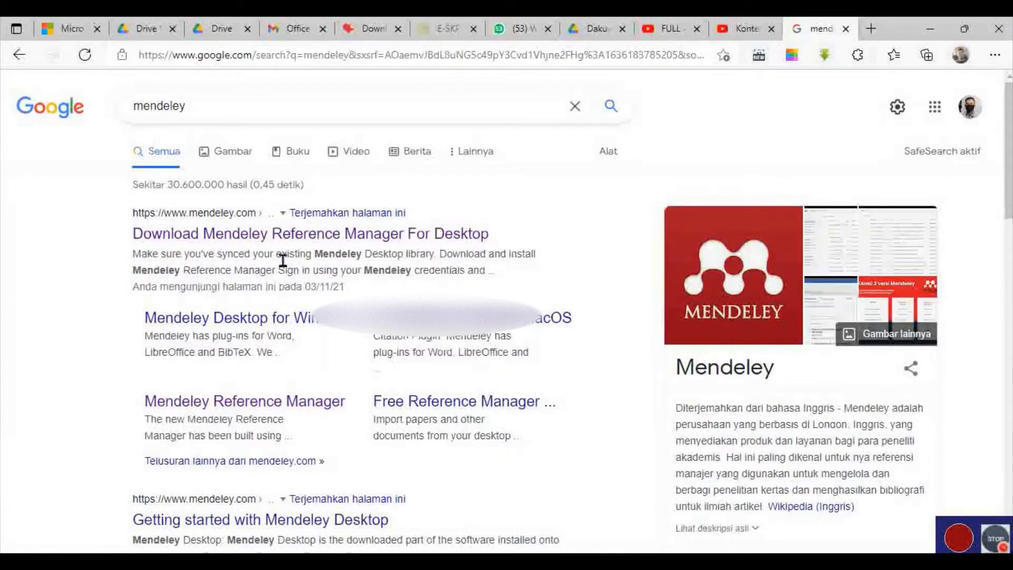
# Open the Mendeley Reference Manager for Desktop page and download the Windows installer.
pyautogui.click(260, 240)
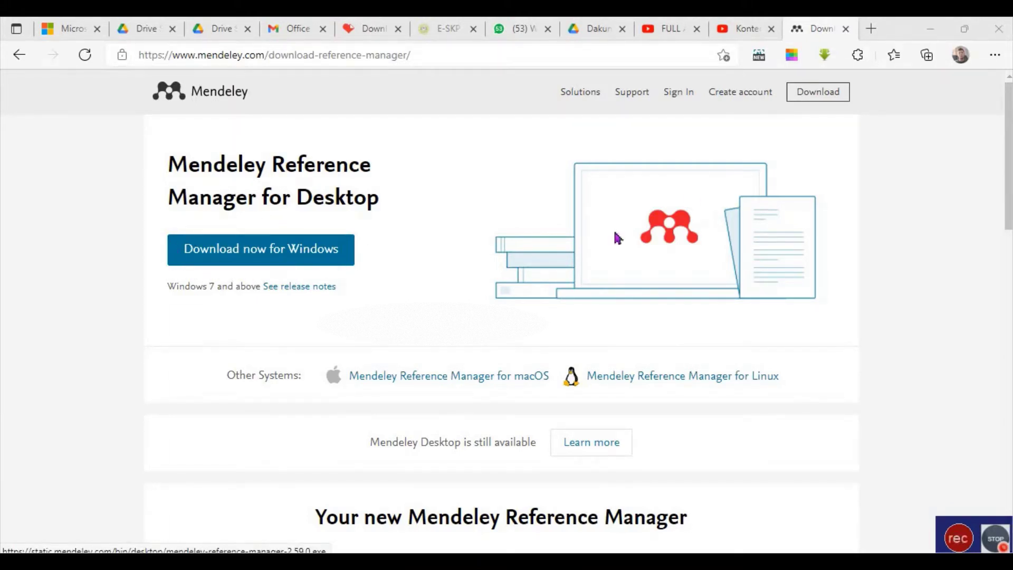
pyautogui.click(289, 253)
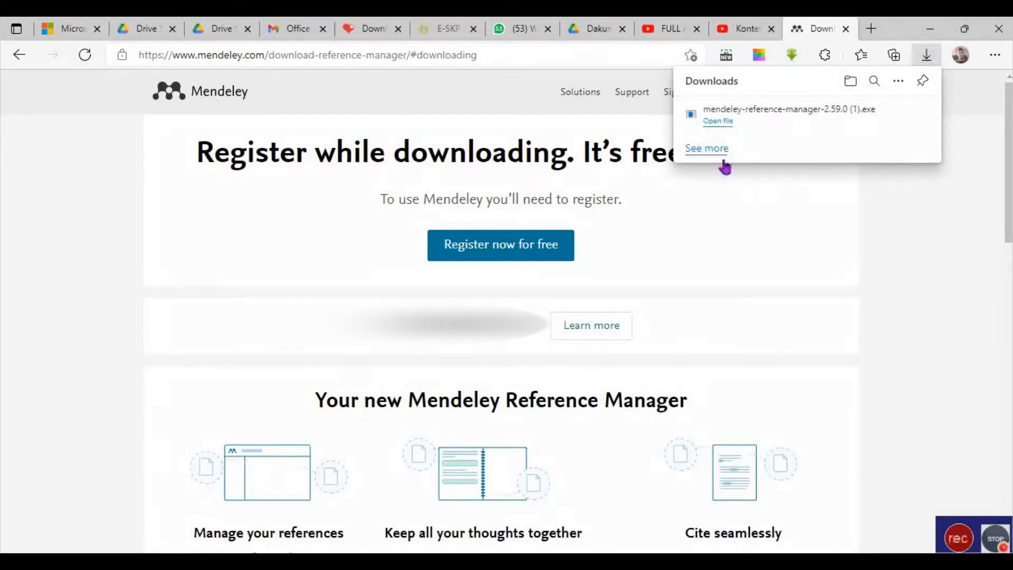
# Run the downloaded mendeley-reference-manager .exe from Edge's Downloads list.
pyautogui.moveTo(884, 115)
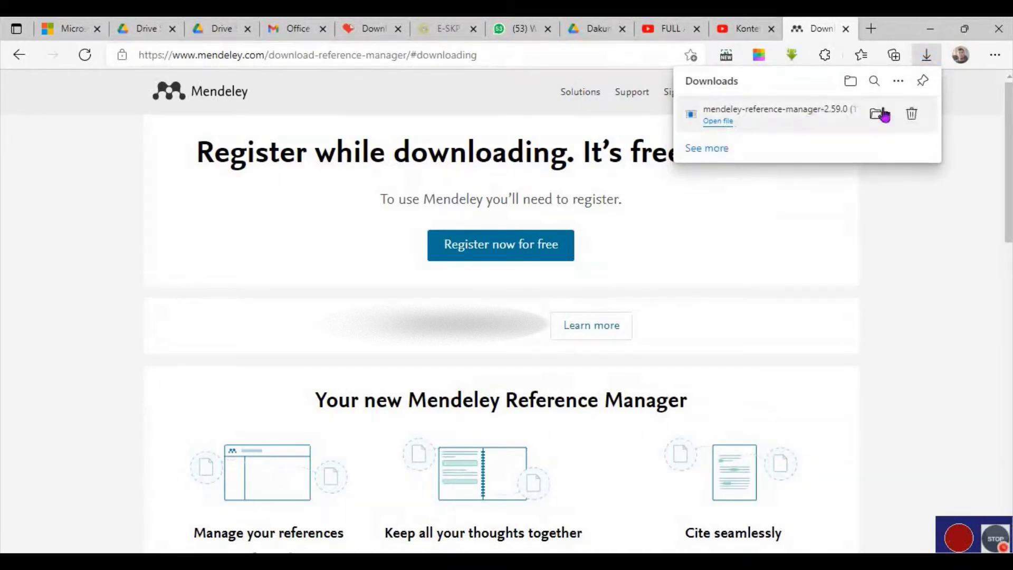
pyautogui.click(729, 122)
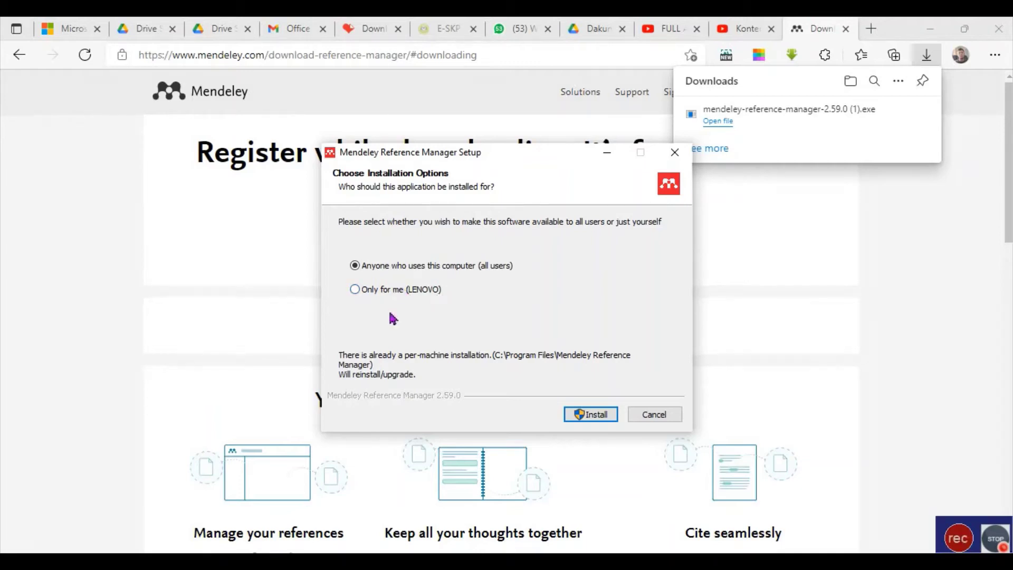
# Install Mendeley Reference Manager for anyone using this computer, approve UAC, and finish with it launching.
pyautogui.click(605, 412)
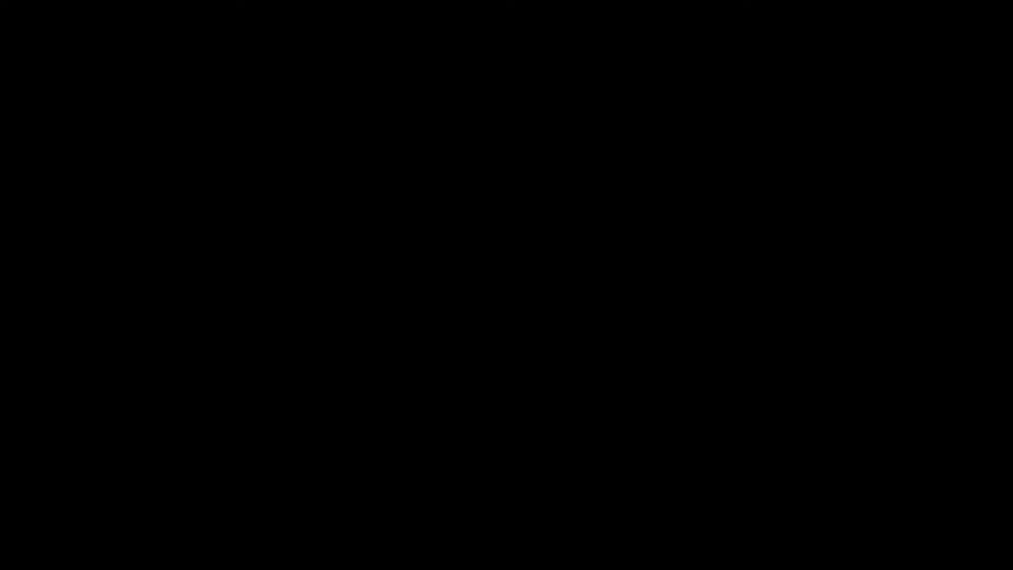
pyautogui.click(482, 403)
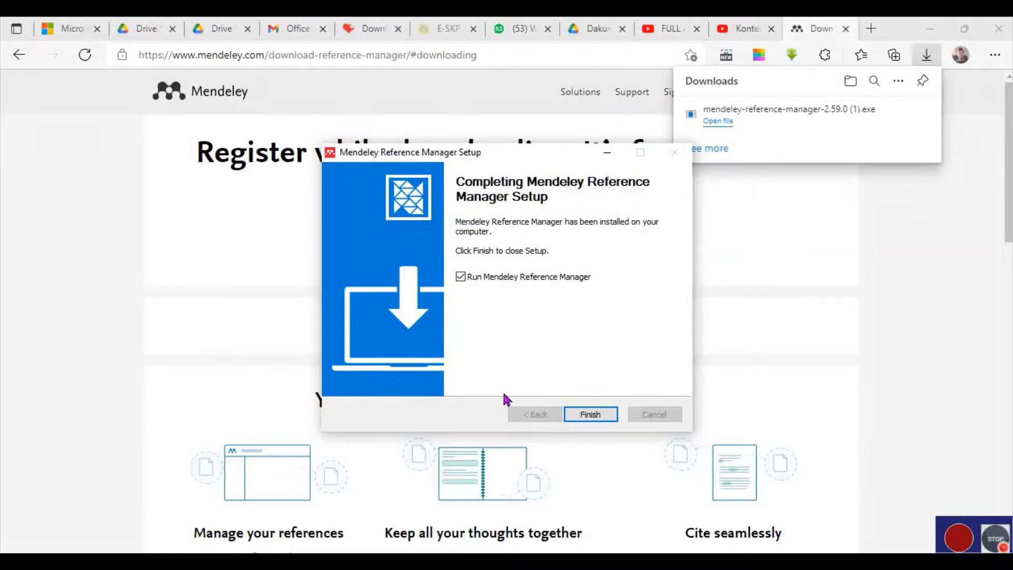
pyautogui.click(591, 416)
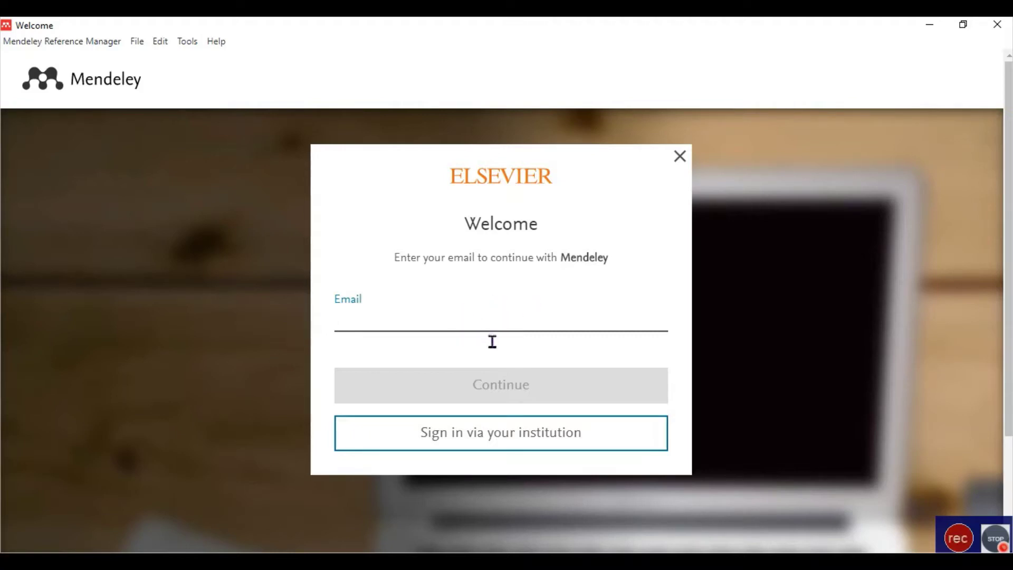
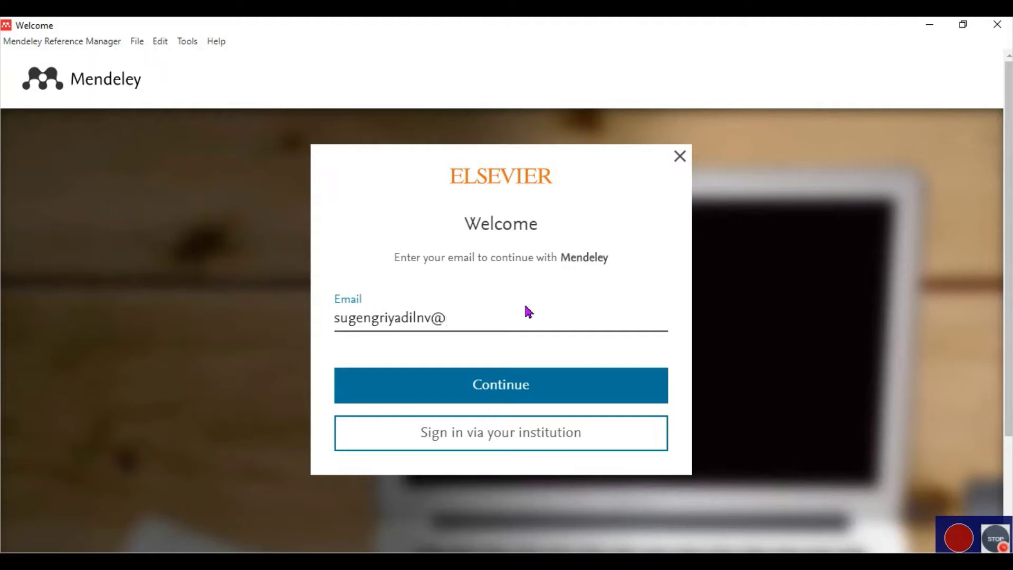
# Enter the user's Outlook e-mail address in the Email field and continue.
pyautogui.click(541, 385)
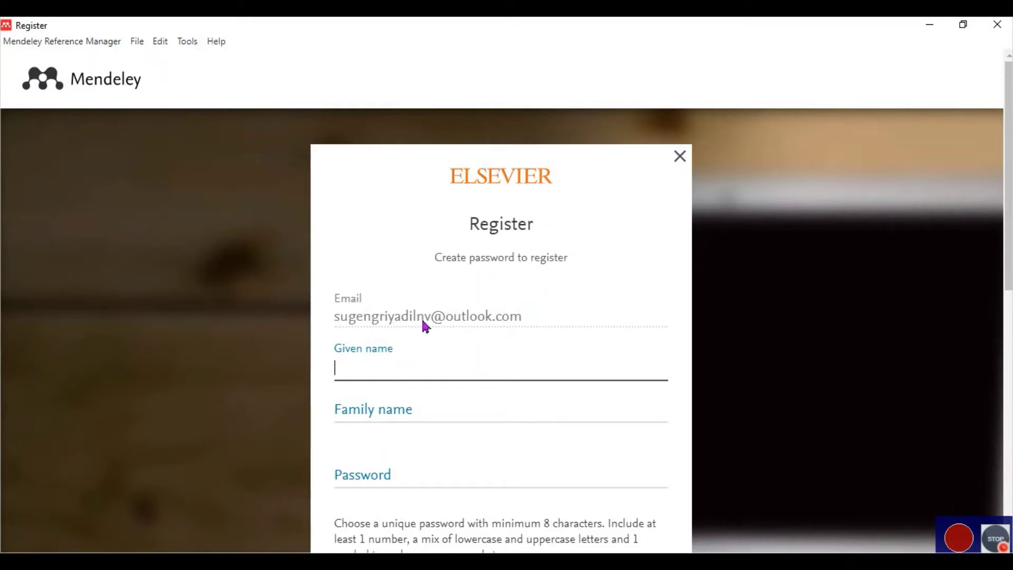
# Fill in the user's given name, family name and an account password, then register.
pyautogui.click(405, 364)
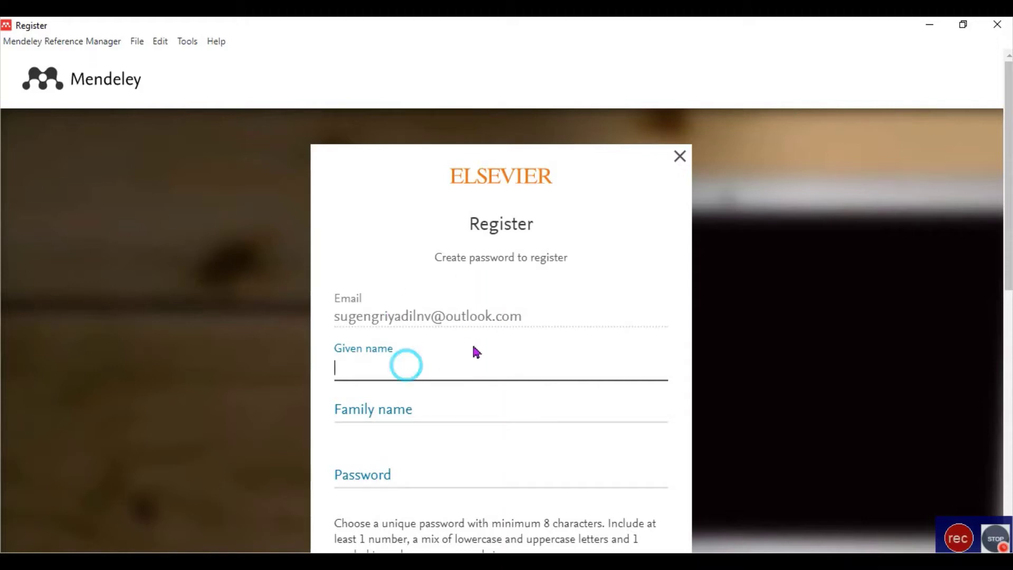
pyautogui.write('Sugeng')
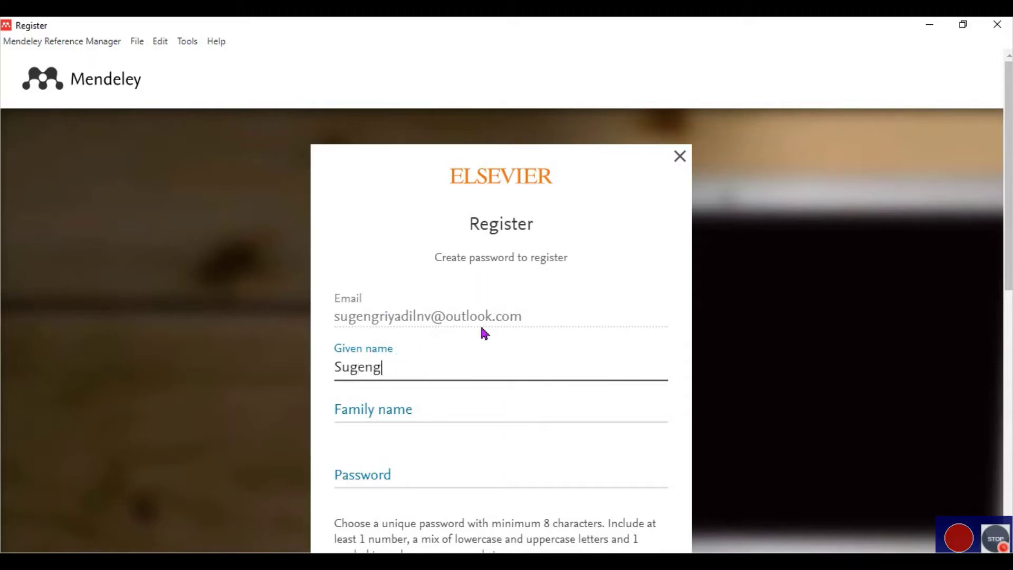
pyautogui.press('BackSpace')
pyautogui.press('BackSpace')
pyautogui.press('BackSpace')
pyautogui.press('BackSpace')
pyautogui.press('BackSpace')
pyautogui.press('BackSpace')
pyautogui.write('Riyadi')
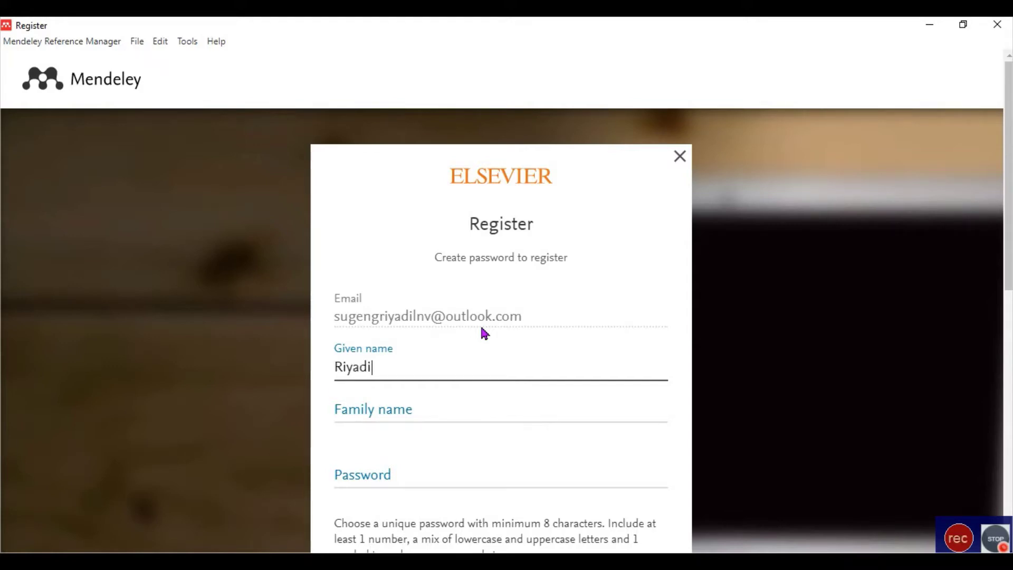
pyautogui.click(418, 410)
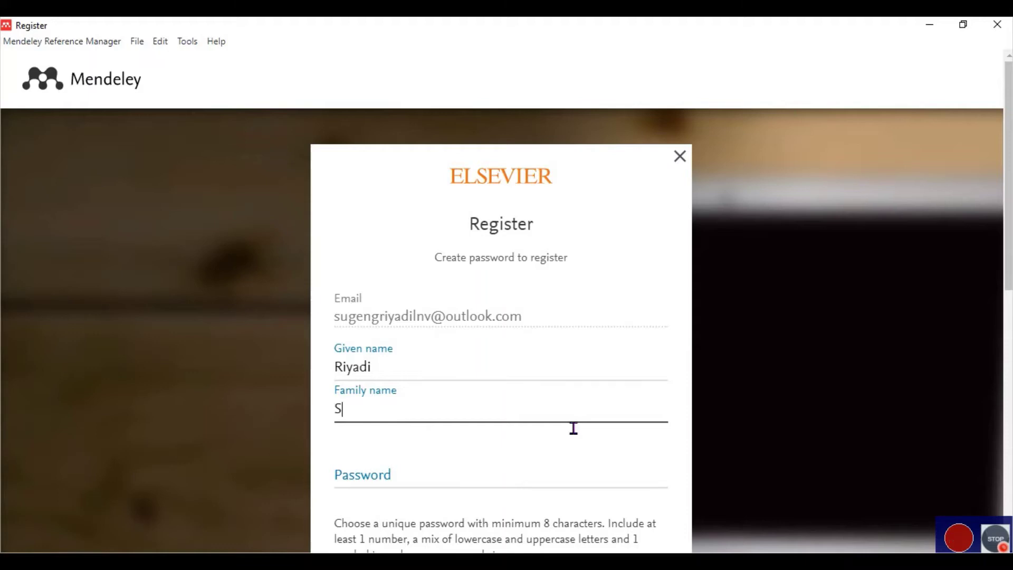
pyautogui.write('Sugeng')
pyautogui.click(444, 487)
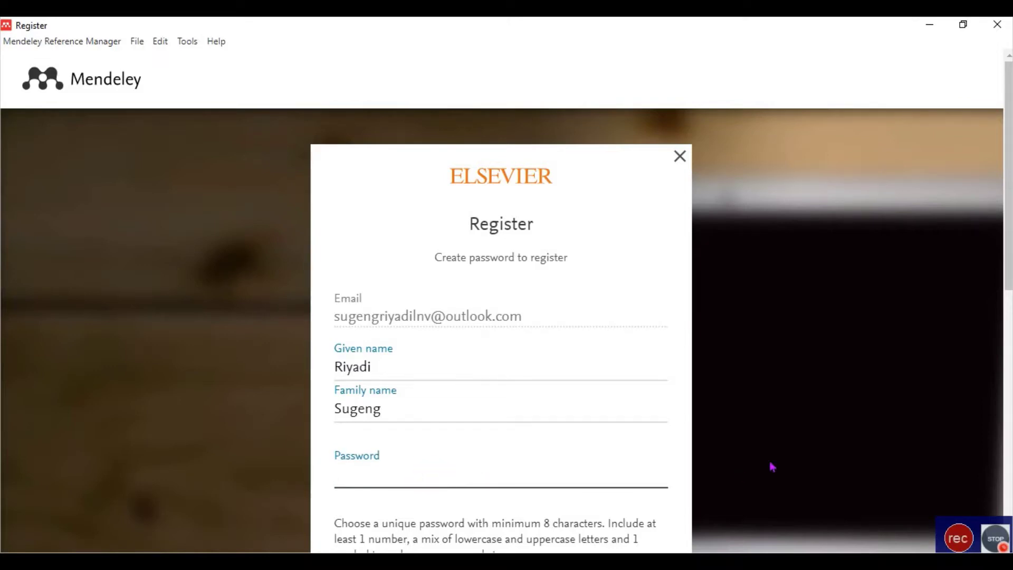
pyautogui.write('••••••••••••••••')
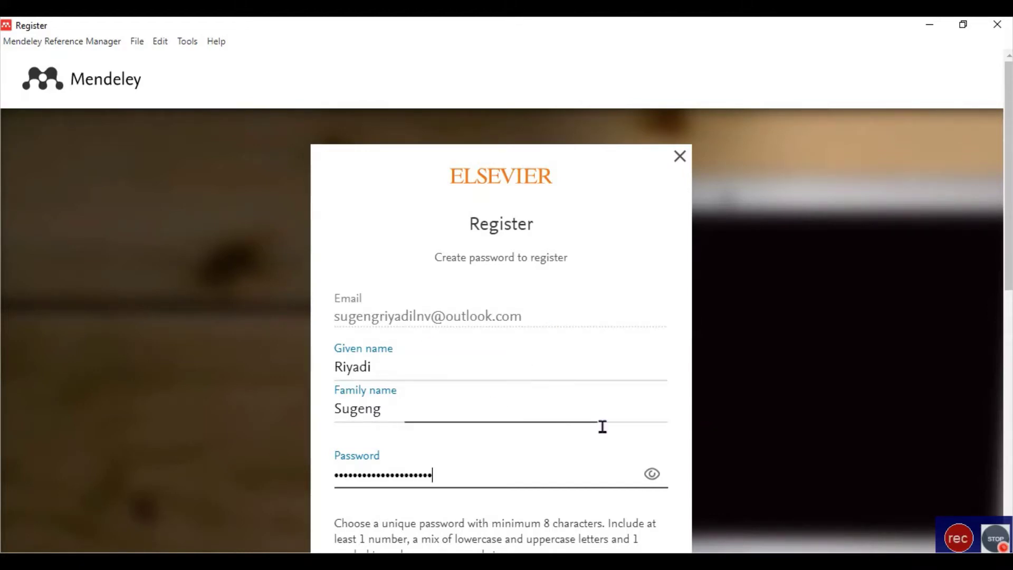
pyautogui.scroll(-3, 591, 430)
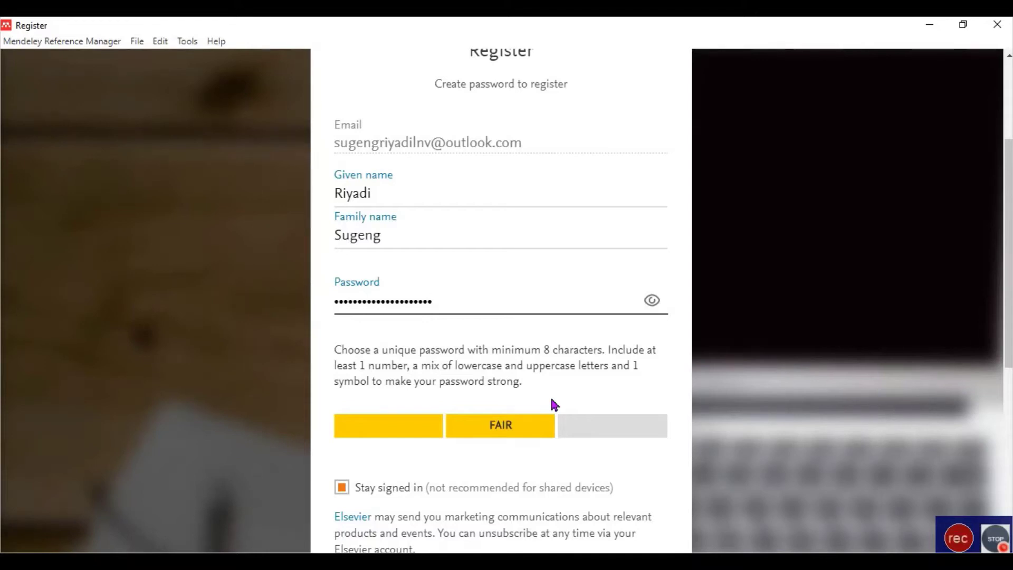
pyautogui.scroll(-3, 552, 401)
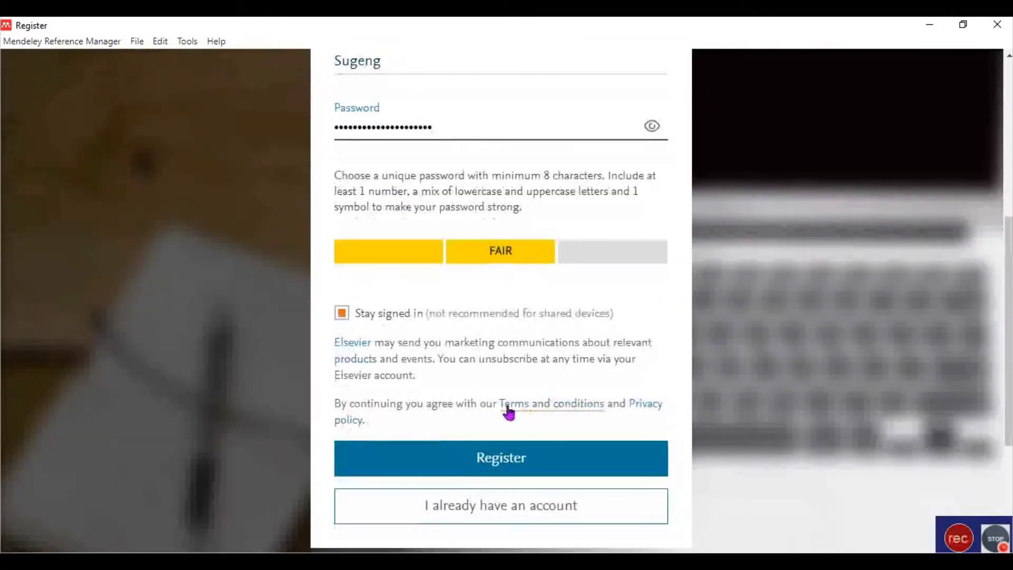
pyautogui.click(527, 465)
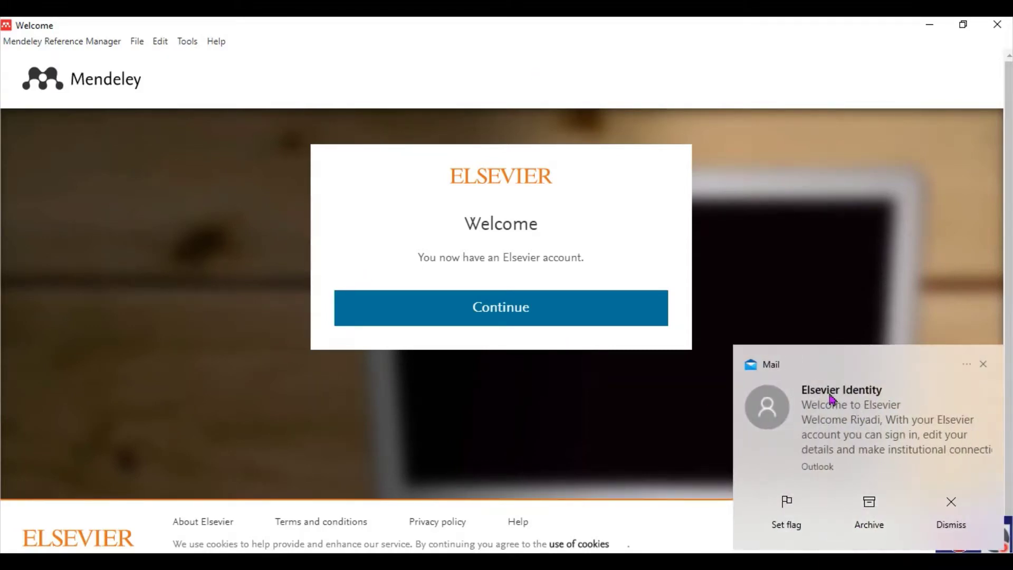
# Dismiss the welcome-mail notification and continue into the empty Mendeley library.
pyautogui.click(984, 367)
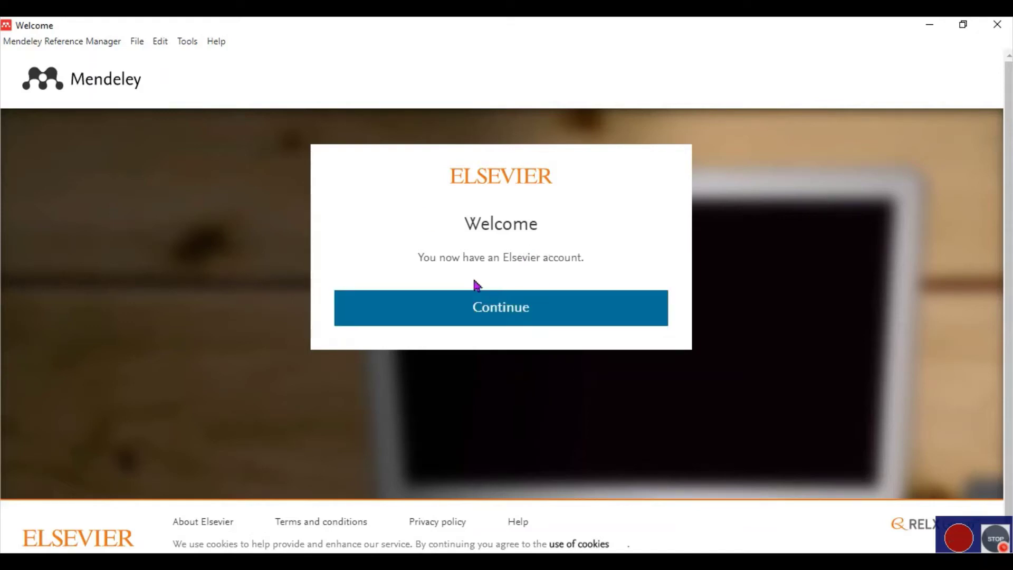
pyautogui.click(521, 306)
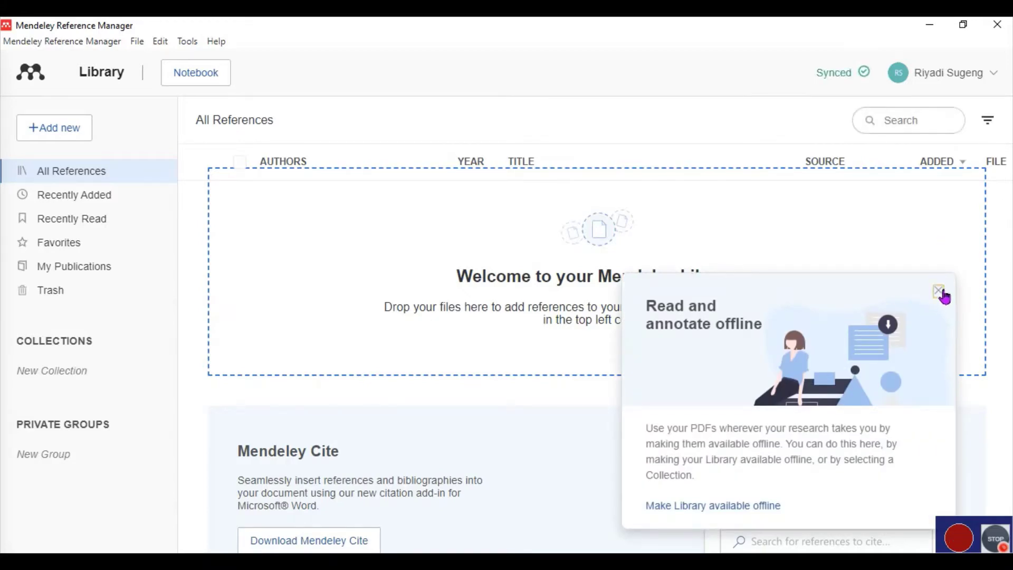
# Close the 'Read and annotate offline' tip and open the '+ Add new' menu.
pyautogui.click(939, 291)
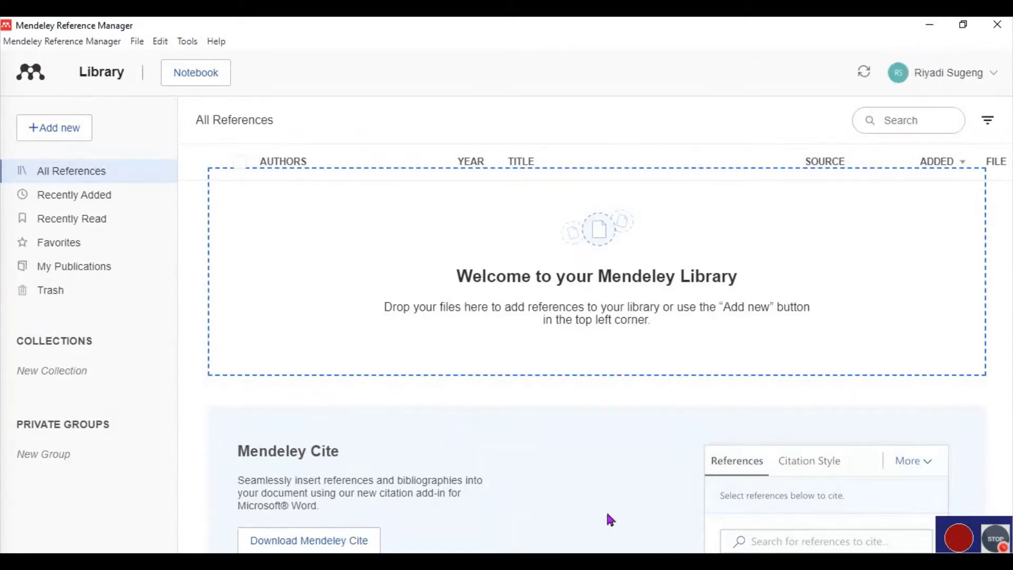
pyautogui.moveTo(493, 562)
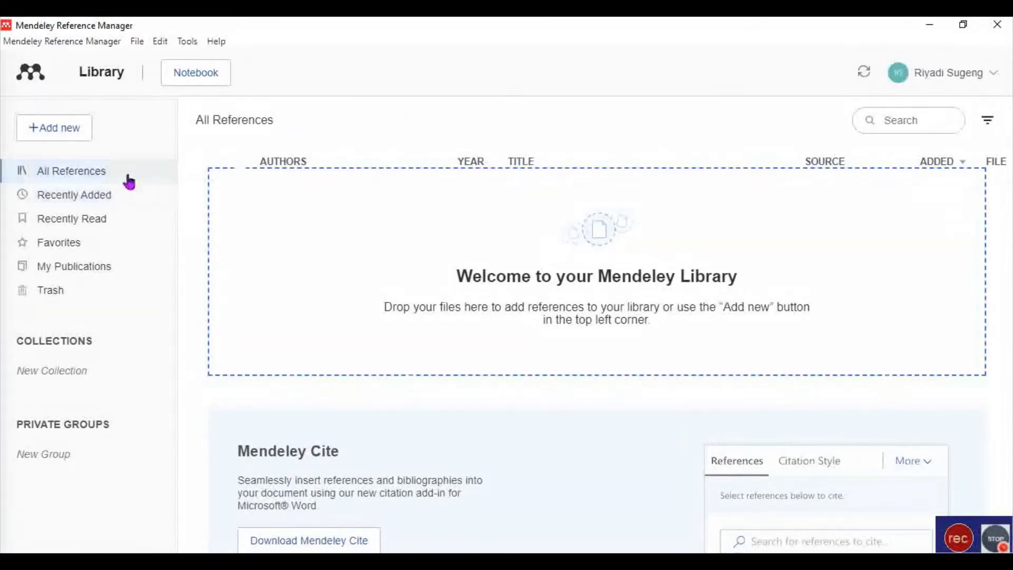
pyautogui.click(65, 131)
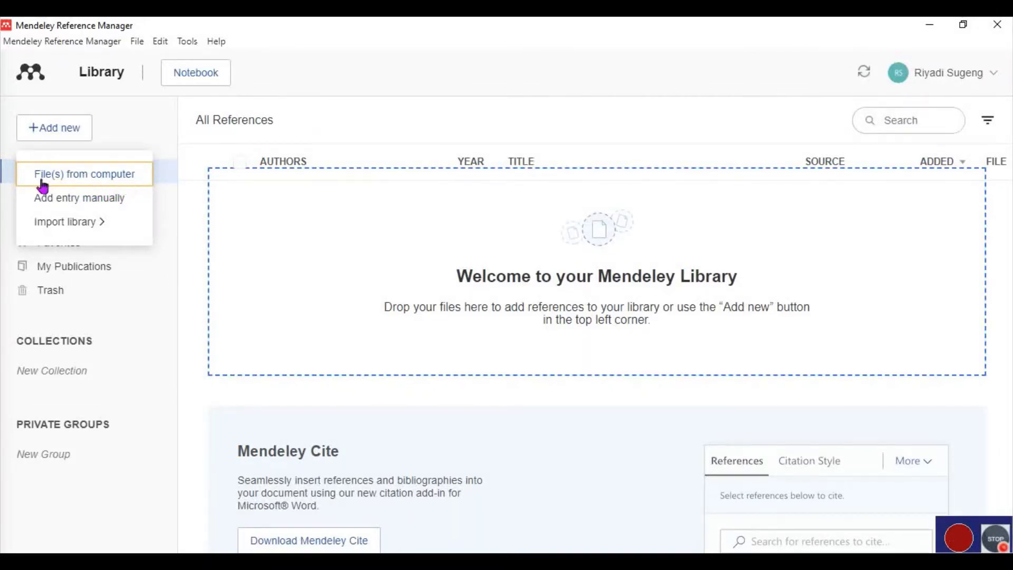
# Import the 'Pengaruh kunjungan rumah' PDF from 02 Publikasi Karya into the library.
pyautogui.click(80, 176)
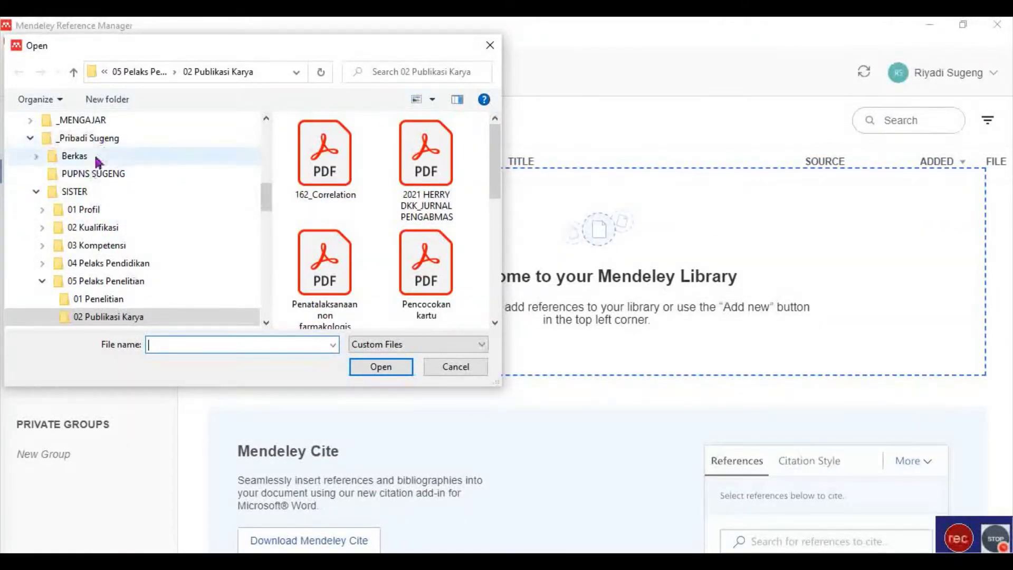
pyautogui.scroll(-1, 95, 201)
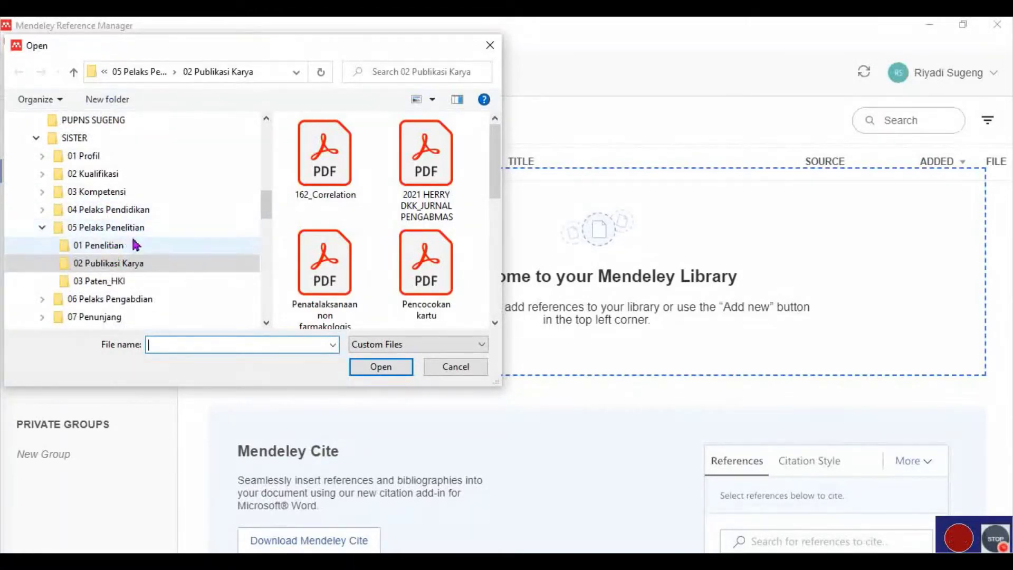
pyautogui.scroll(-1, 495, 157)
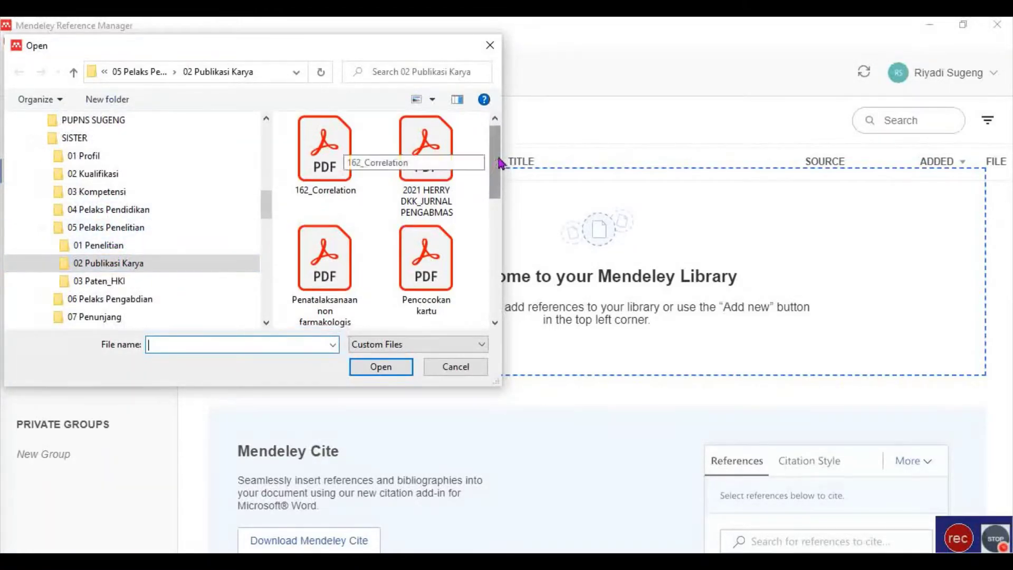
pyautogui.moveTo(499, 181); pyautogui.dragTo(507, 227)
pyautogui.click(438, 222)
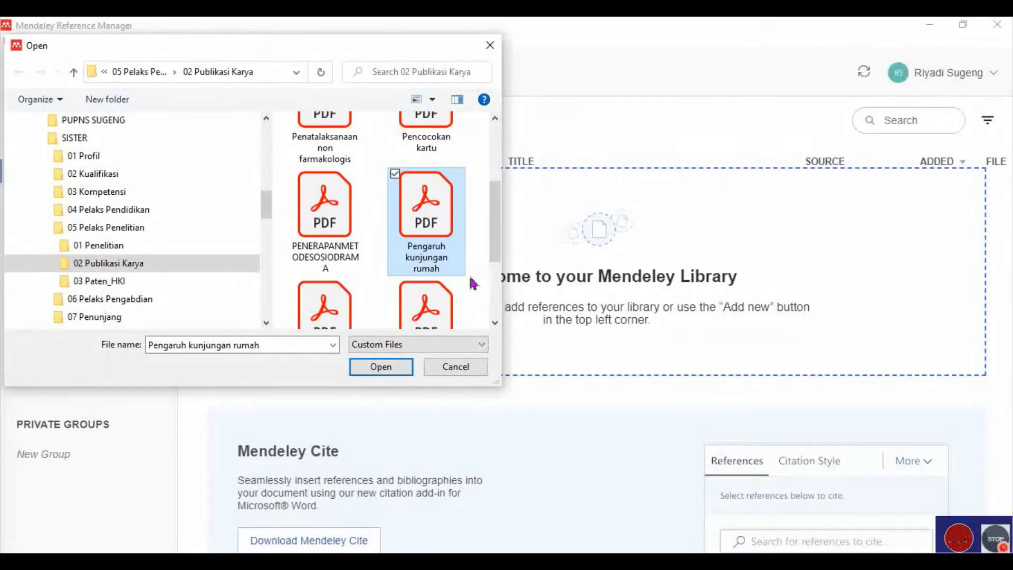
pyautogui.click(384, 368)
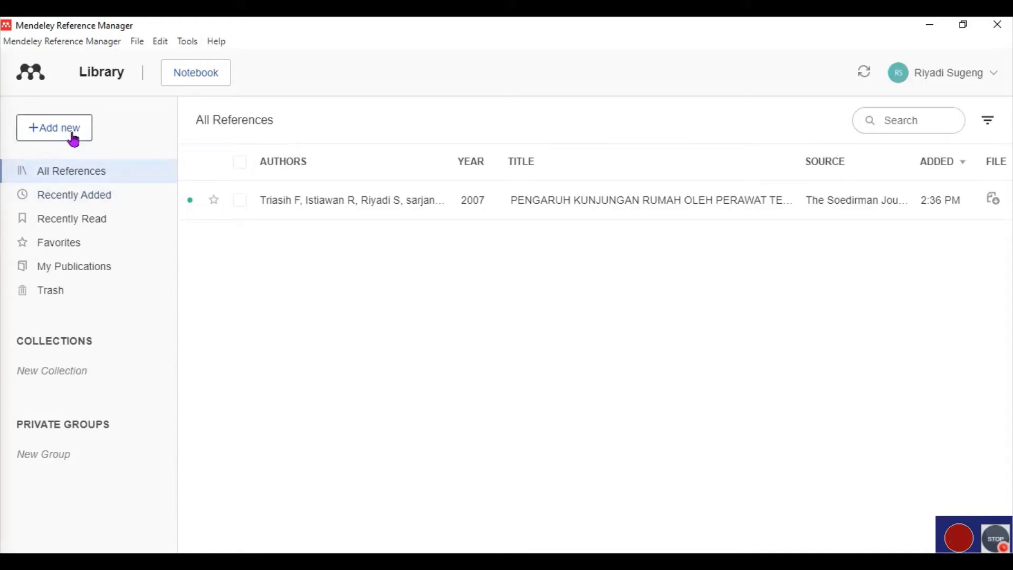
# Import the 162_Correlation PDF from 02 Publikasi Karya as a second reference.
pyautogui.click(74, 136)
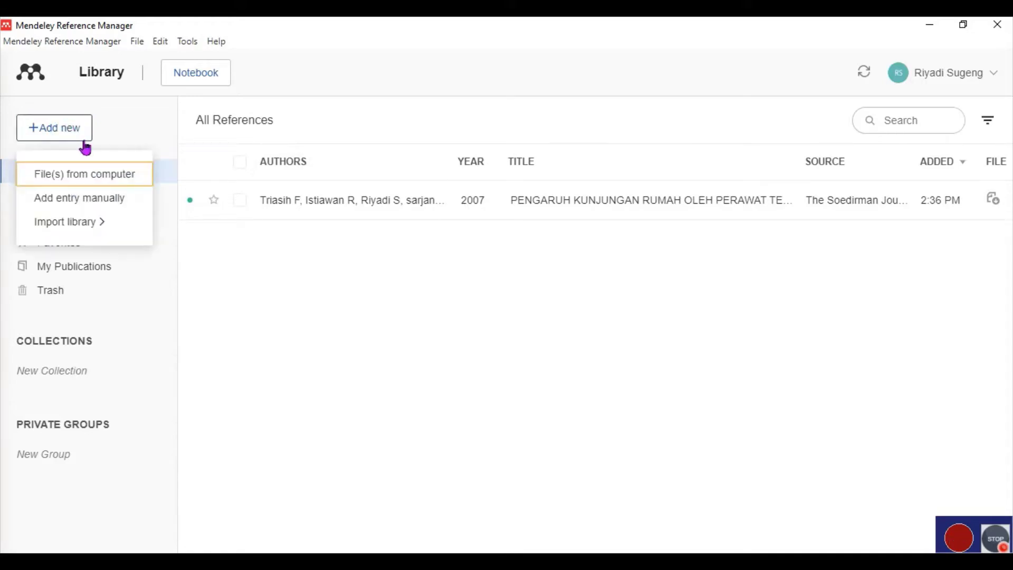
pyautogui.click(115, 180)
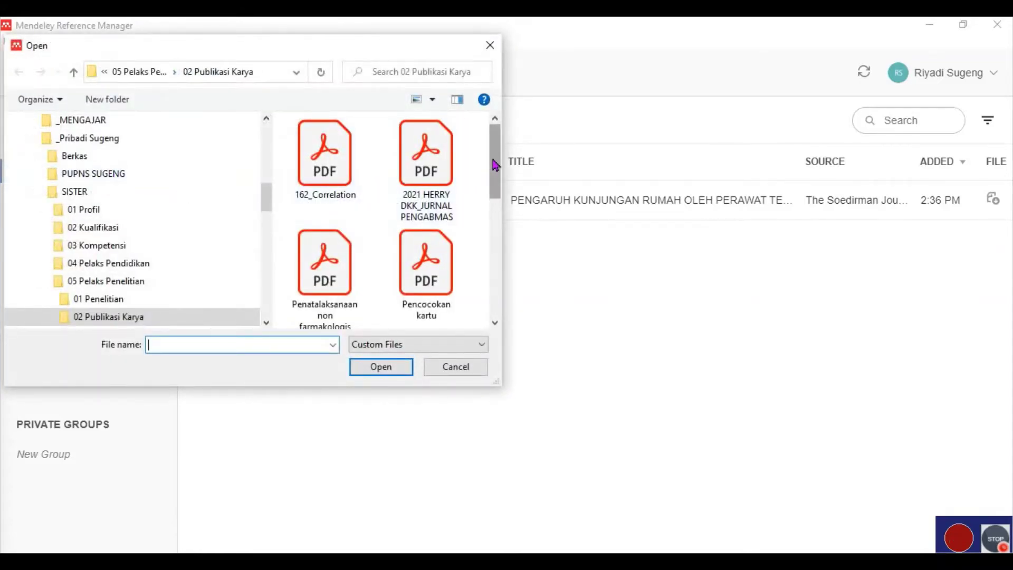
pyautogui.click(332, 167)
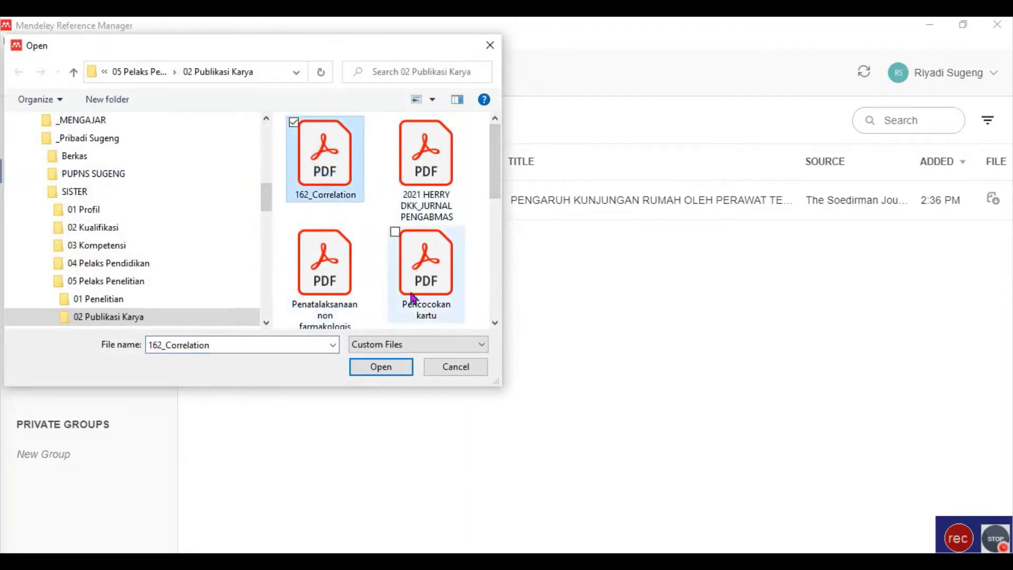
pyautogui.click(381, 368)
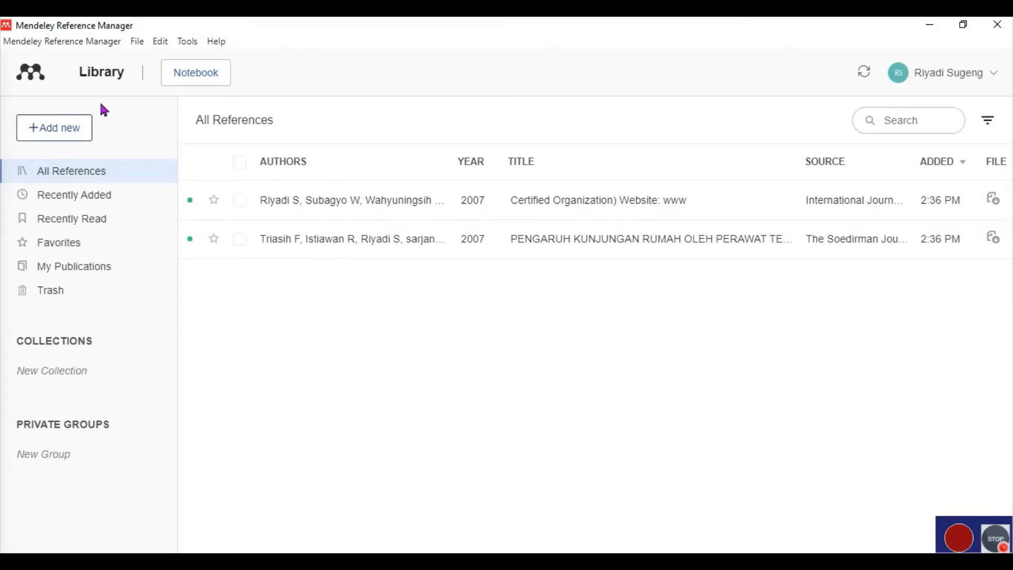
# Choose Search for articles online from the Tools menu.
pyautogui.click(136, 42)
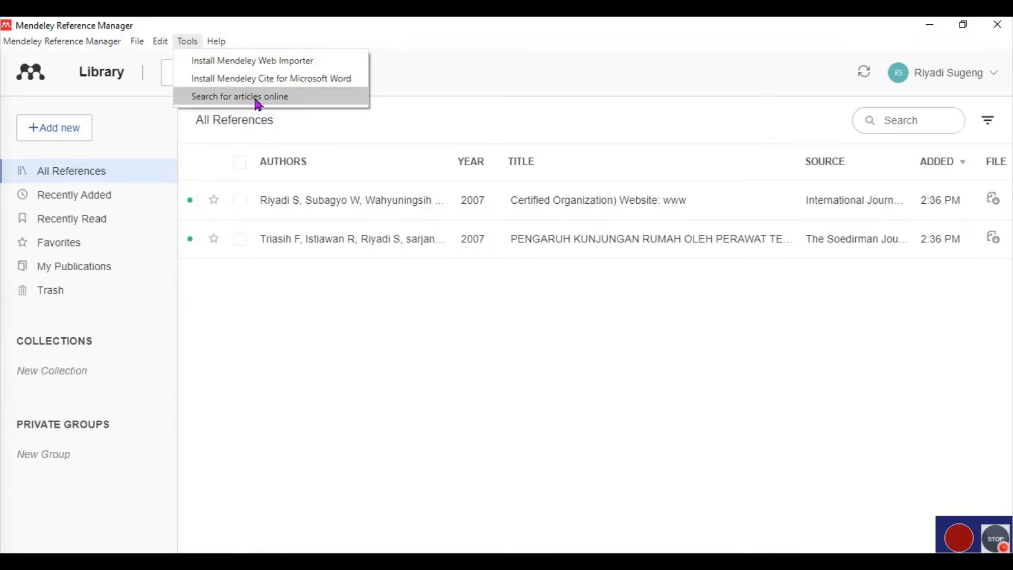
pyautogui.click(259, 100)
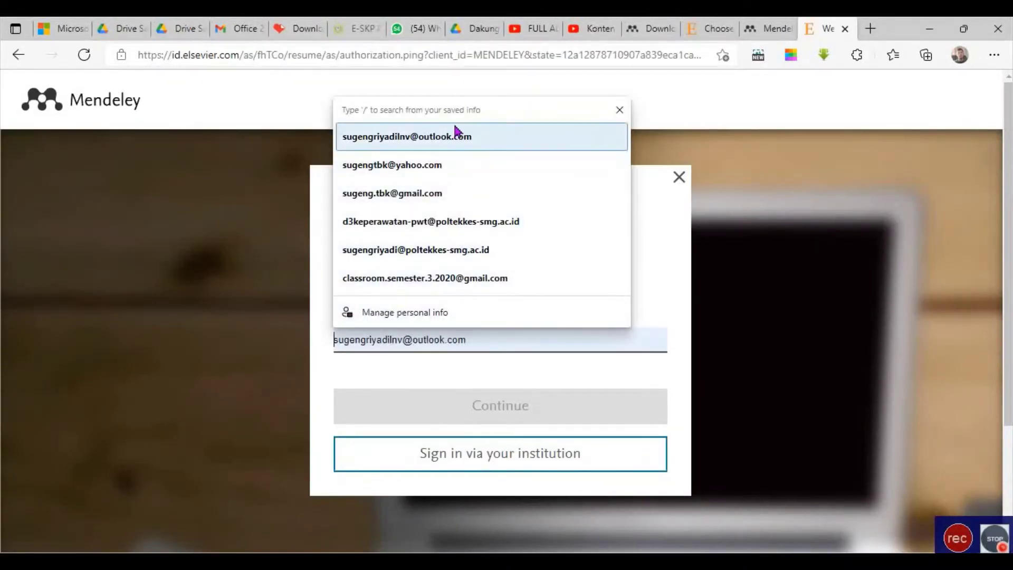
# Sign in to Mendeley Web with the saved e-mail and account password, letting Edge save the password.
pyautogui.click(462, 136)
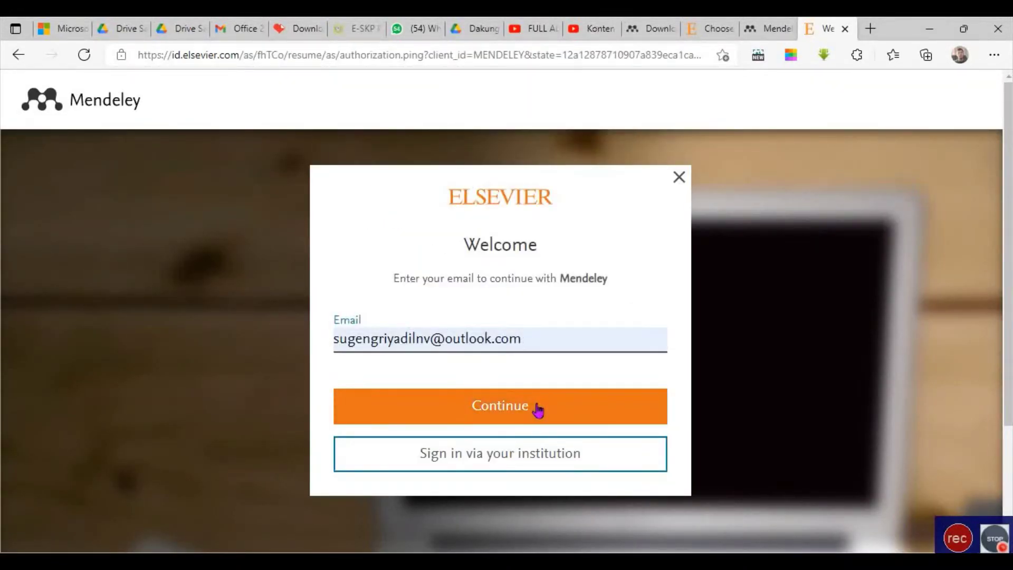
pyautogui.click(549, 420)
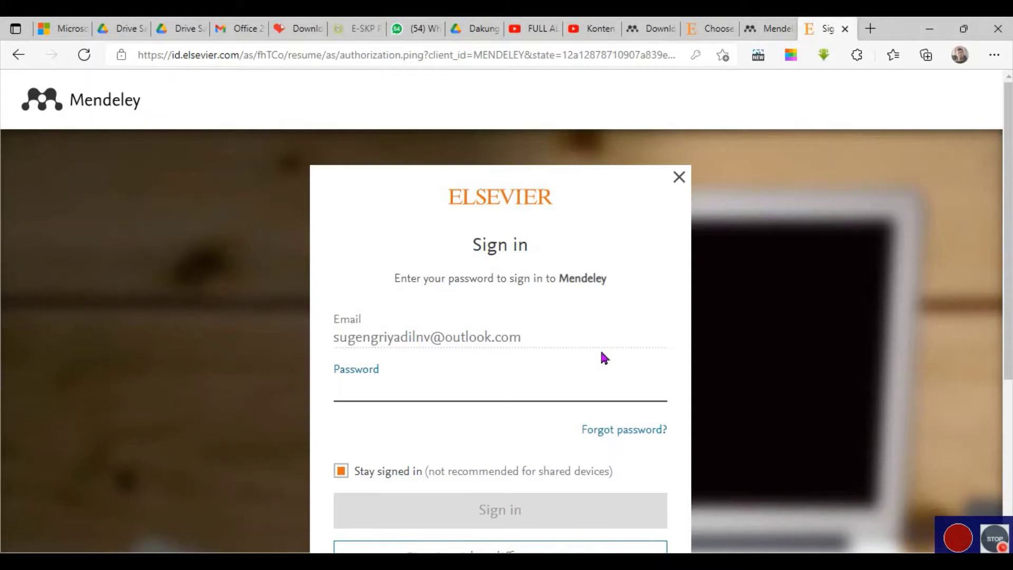
pyautogui.write('•')
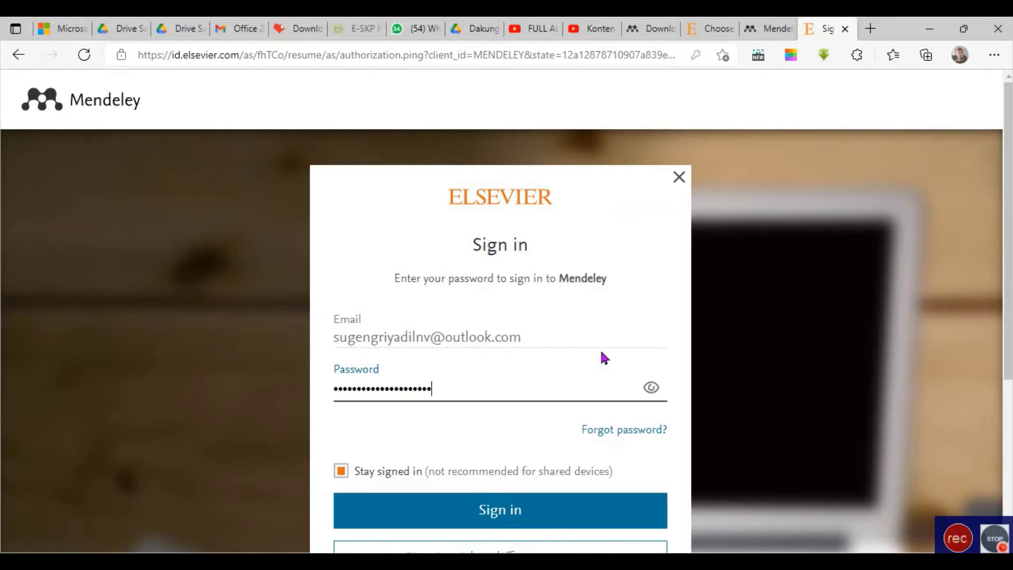
pyautogui.click(520, 511)
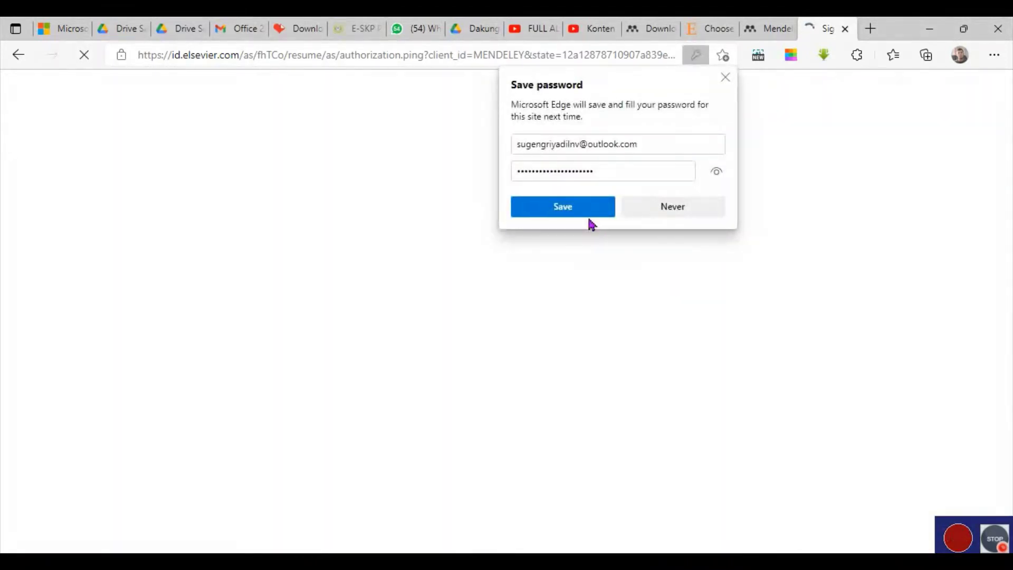
pyautogui.click(585, 213)
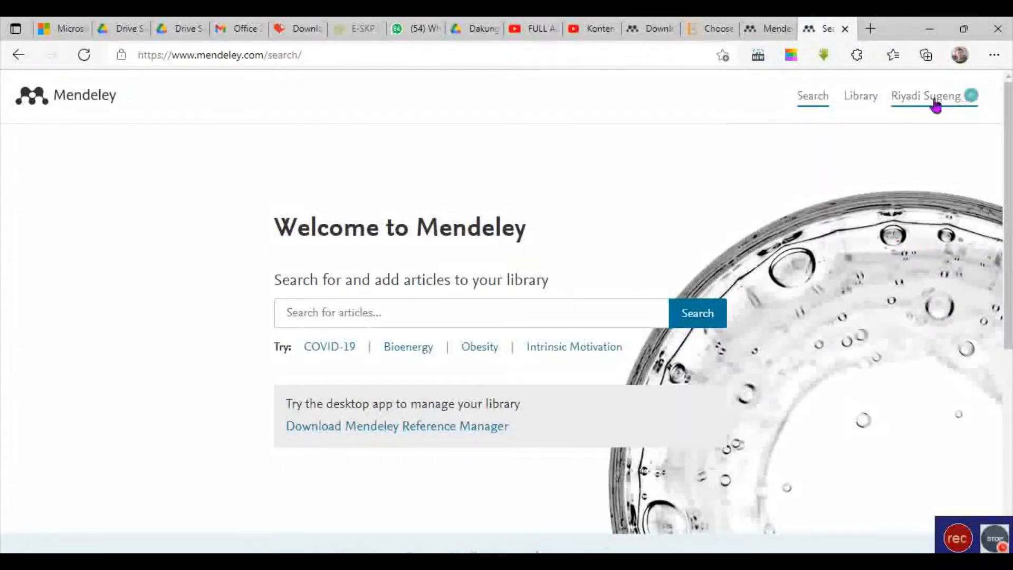
# Search Mendeley Web articles for 'hipertensi'.
pyautogui.click(483, 311)
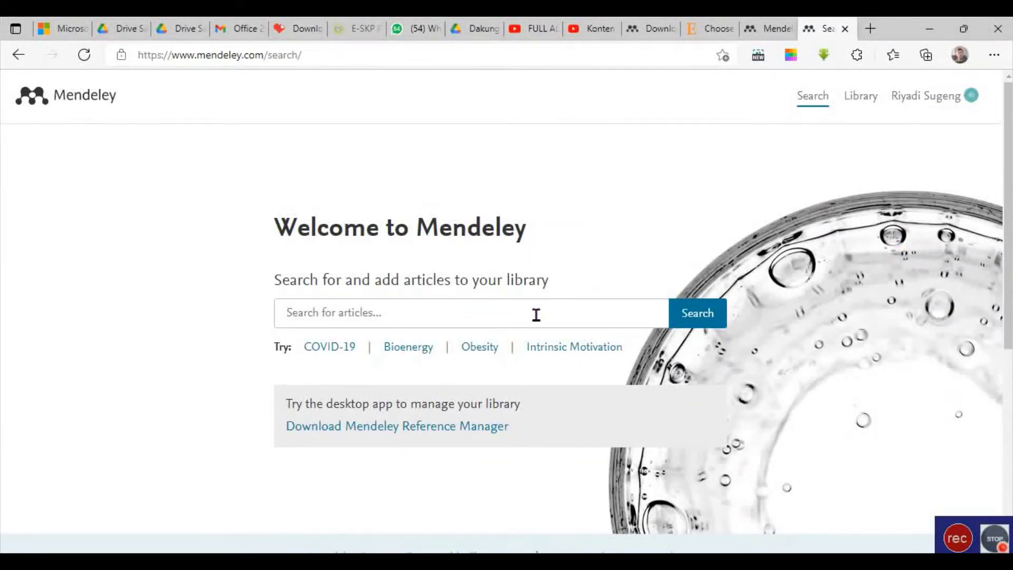
pyautogui.write('hipertensi')
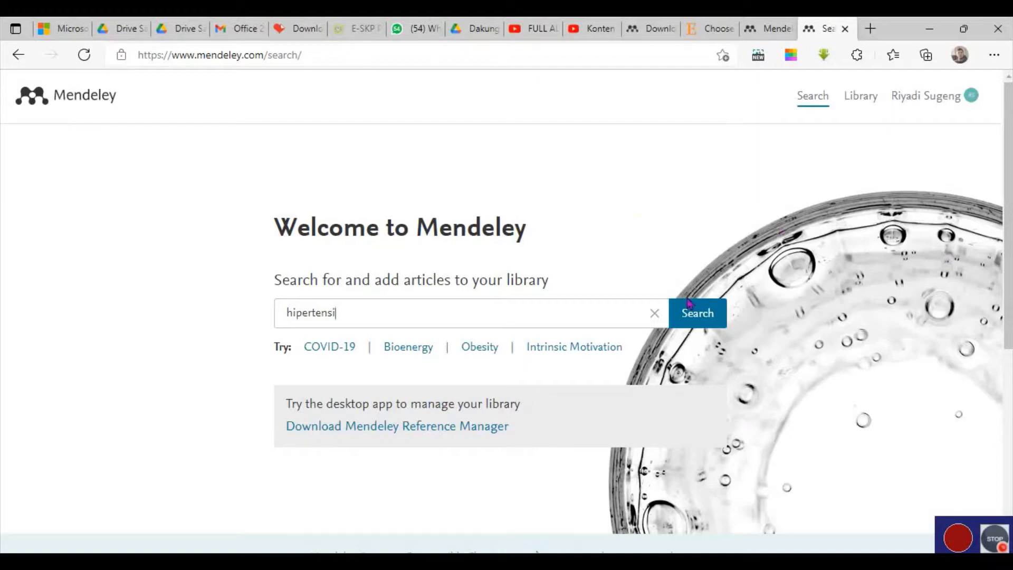
pyautogui.click(707, 315)
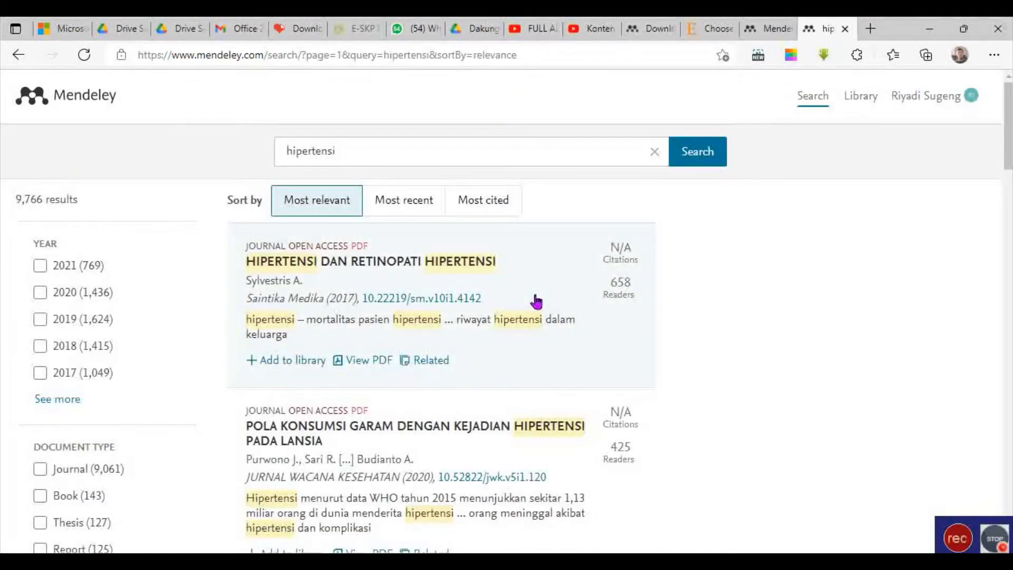
# Browse the 9,766 hipertensi results, then return to the search box to refine the query.
pyautogui.scroll(-20, 532, 307)
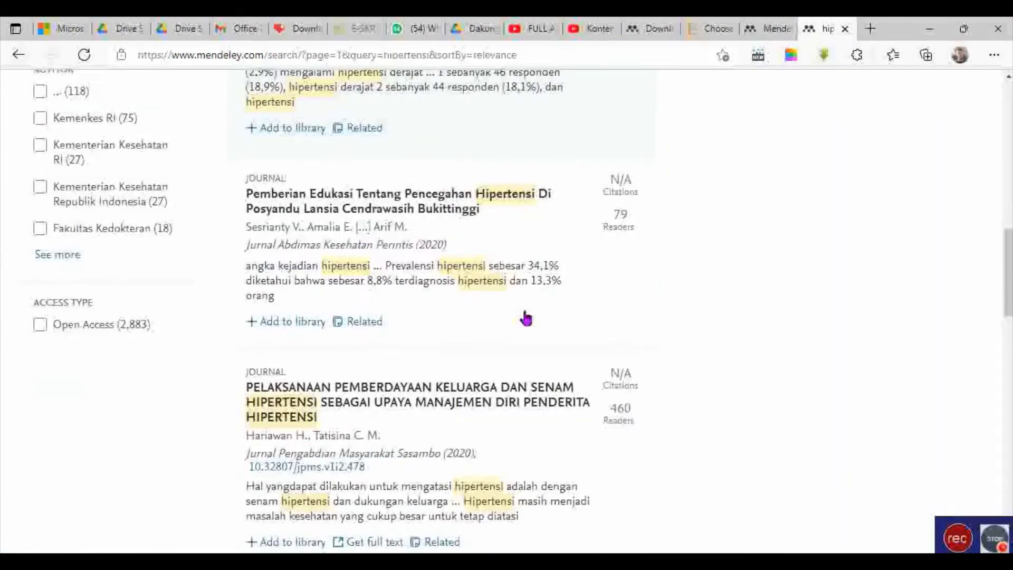
pyautogui.scroll(-7, 520, 330)
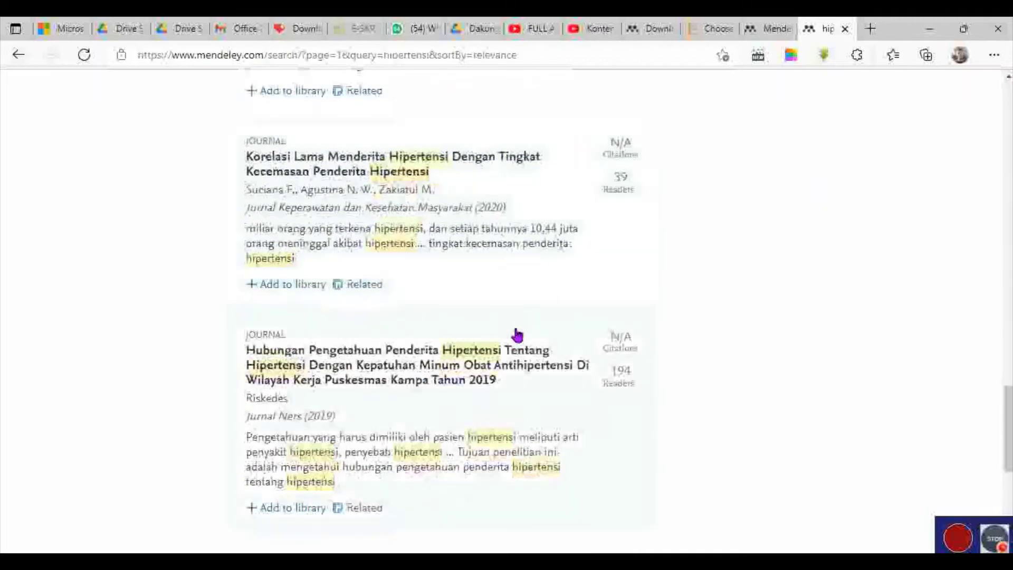
pyautogui.scroll(12, 691, 333)
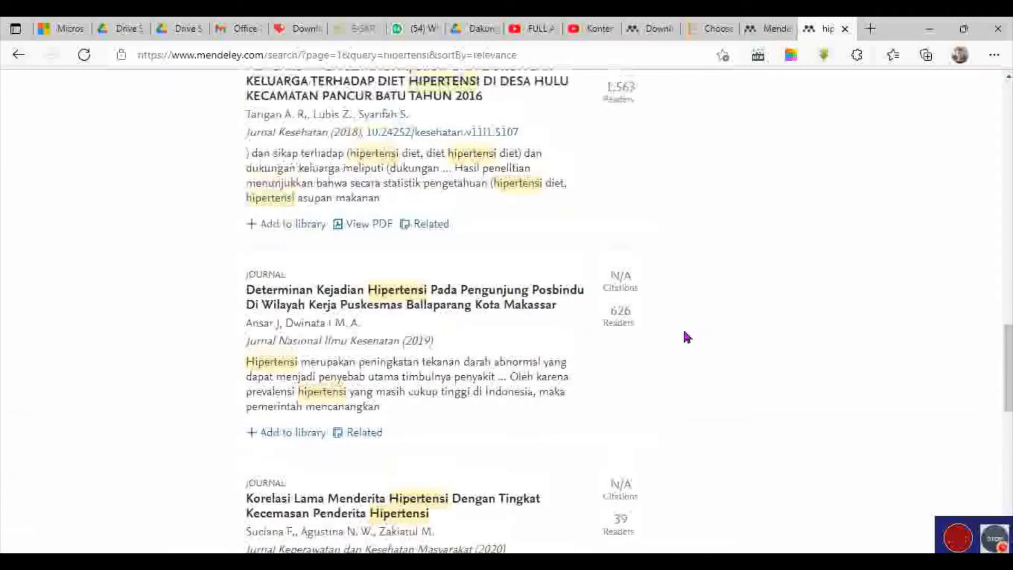
pyautogui.scroll(-12, 681, 334)
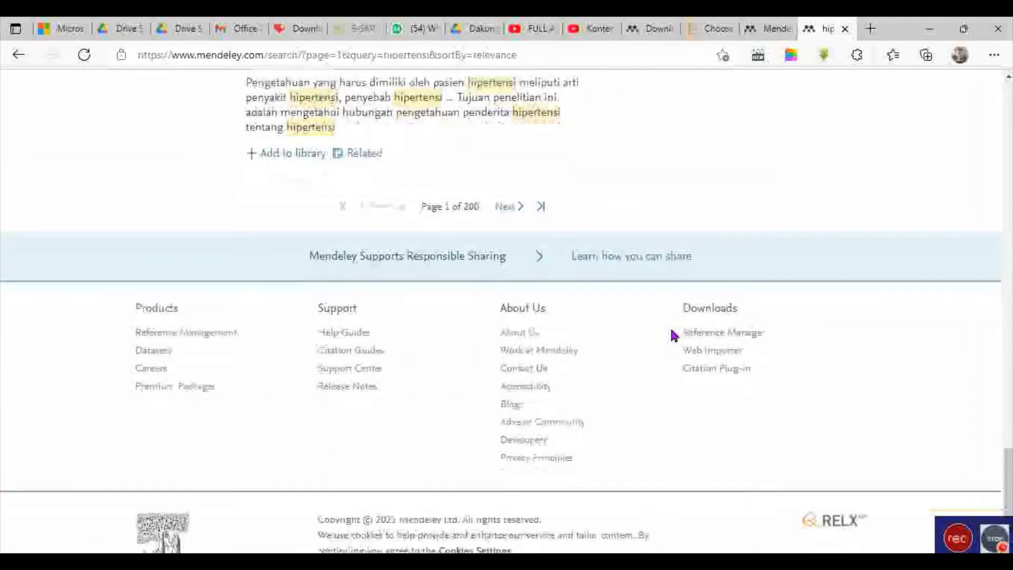
pyautogui.scroll(3, 653, 346)
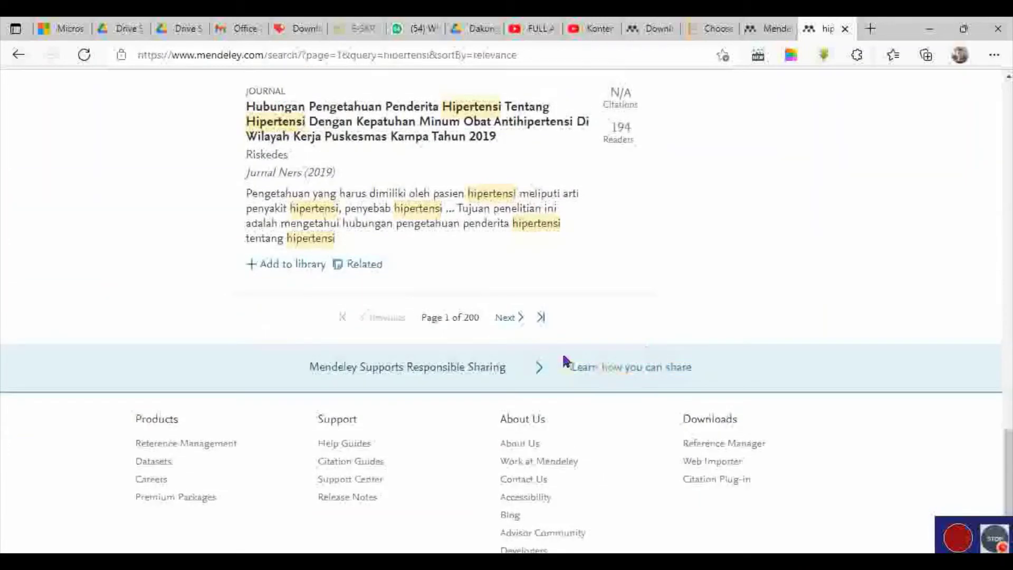
pyautogui.scroll(3, 565, 362)
pyautogui.scroll(-3, 527, 362)
pyautogui.scroll(20, 524, 370)
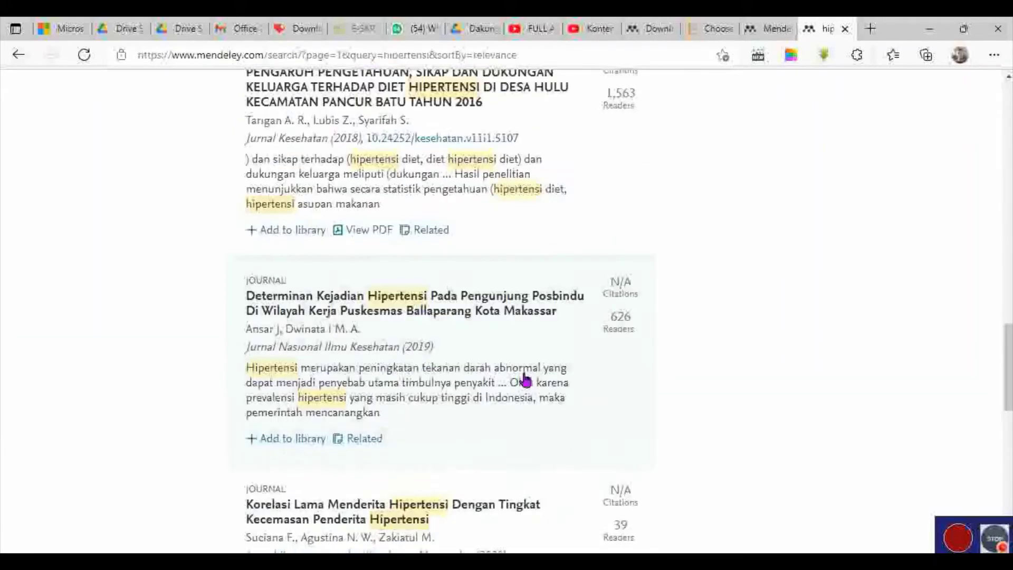
pyautogui.scroll(2, 526, 379)
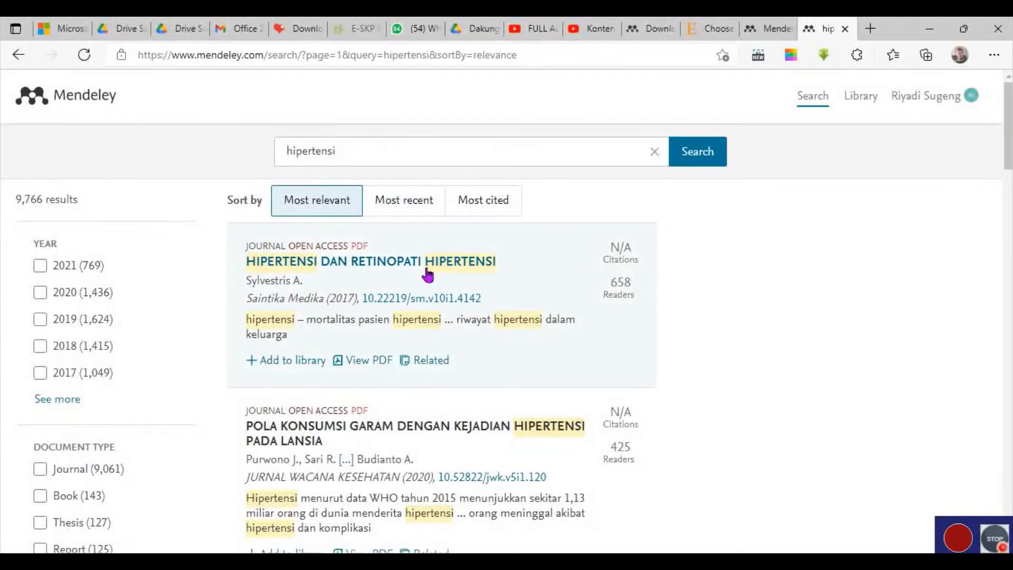
pyautogui.scroll(-7, 425, 273)
pyautogui.scroll(-3, 442, 280)
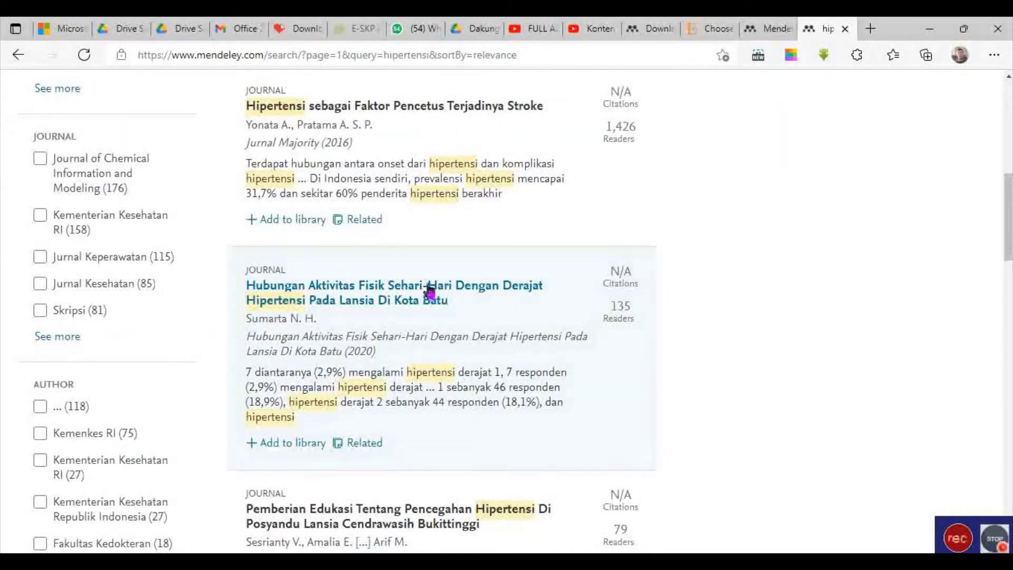
pyautogui.click(437, 294)
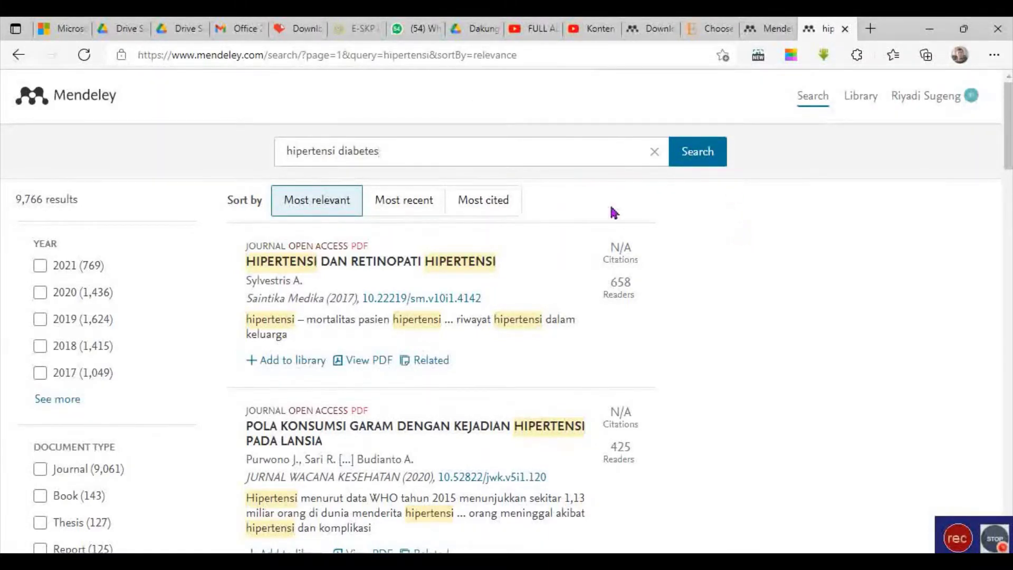
pyautogui.click(708, 151)
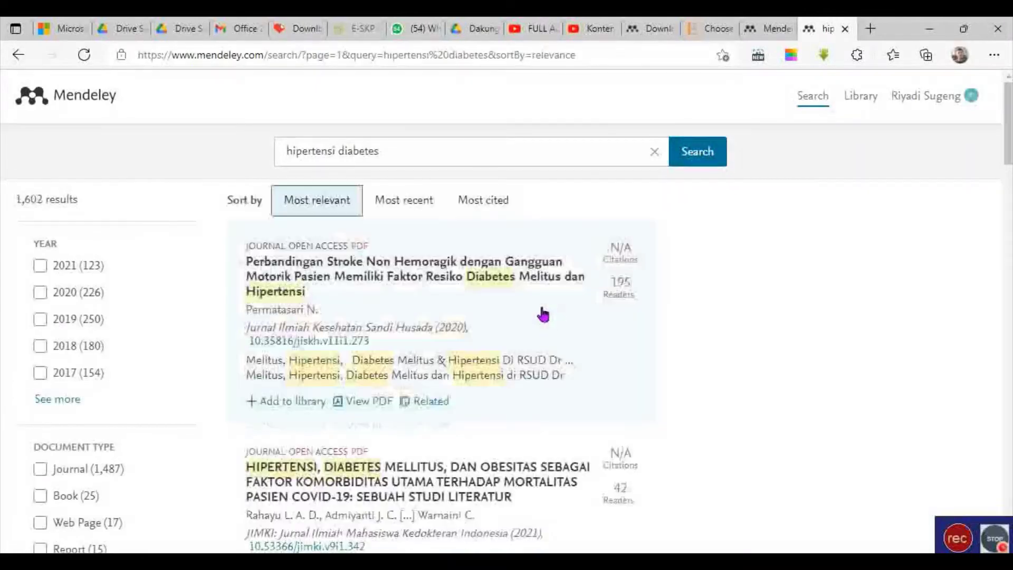
pyautogui.scroll(-9, 493, 293)
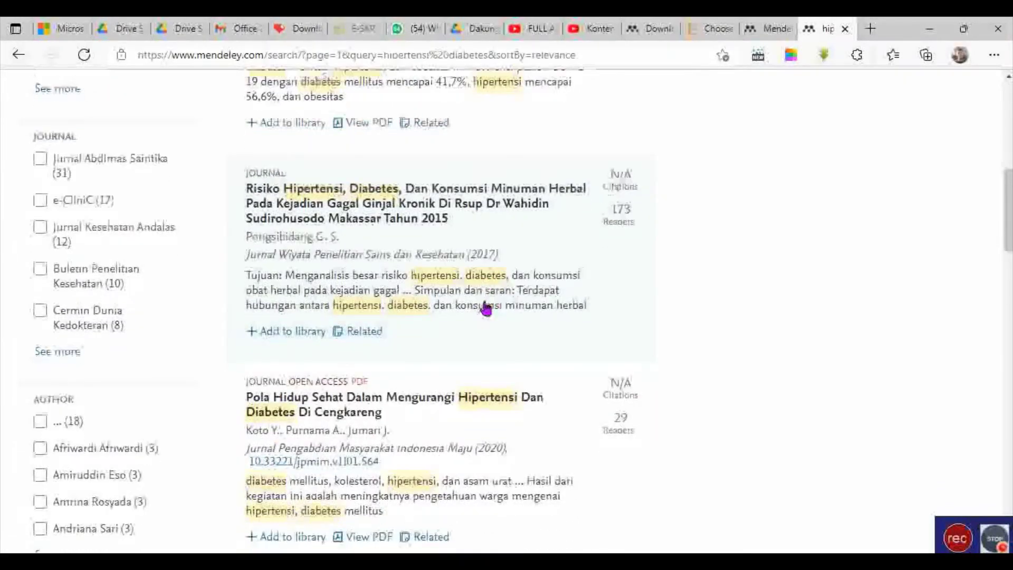
pyautogui.scroll(-20, 486, 308)
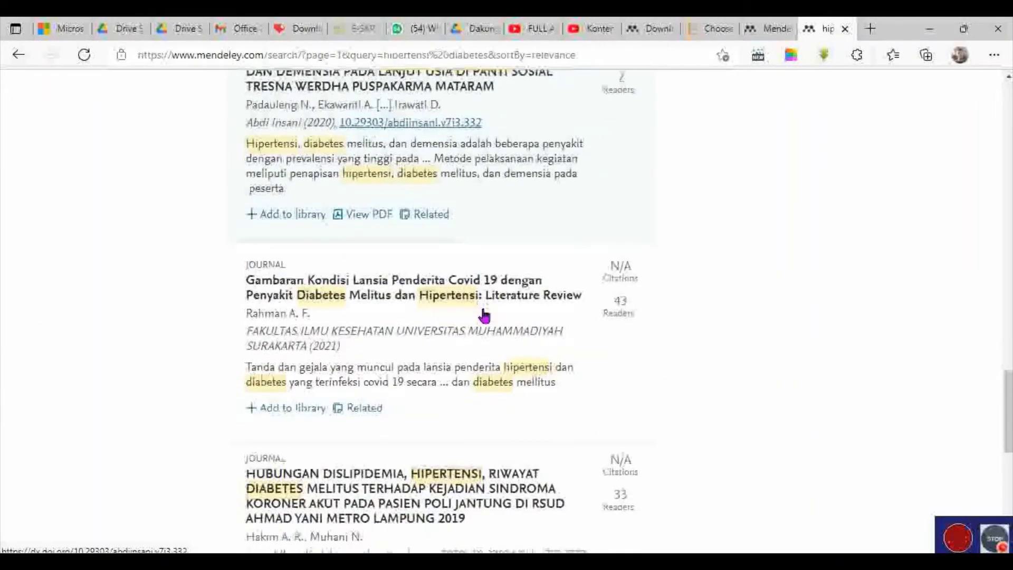
pyautogui.scroll(-7, 483, 316)
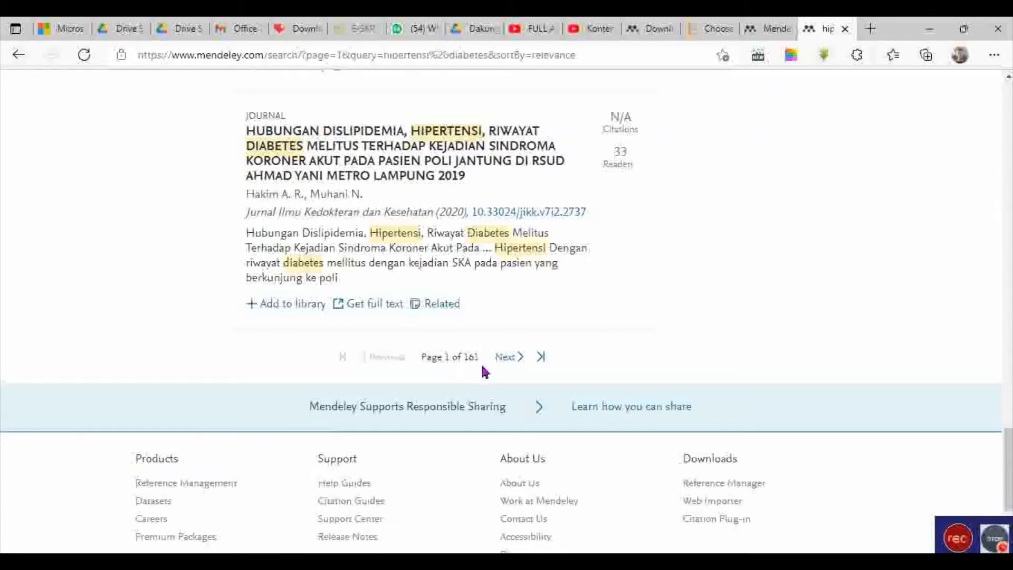
pyautogui.scroll(10, 599, 346)
pyautogui.scroll(12, 591, 356)
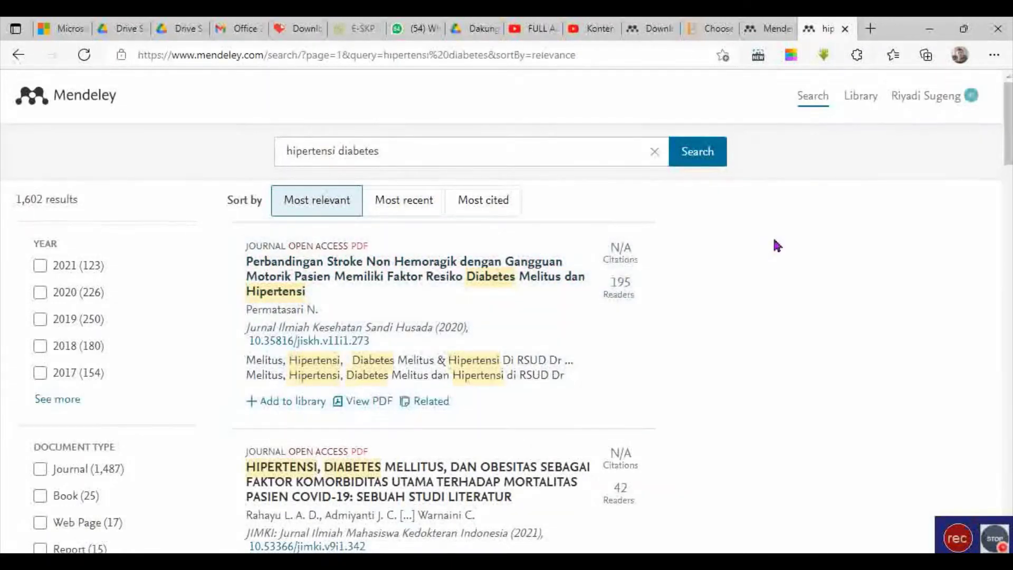
pyautogui.scroll(-5, 102, 268)
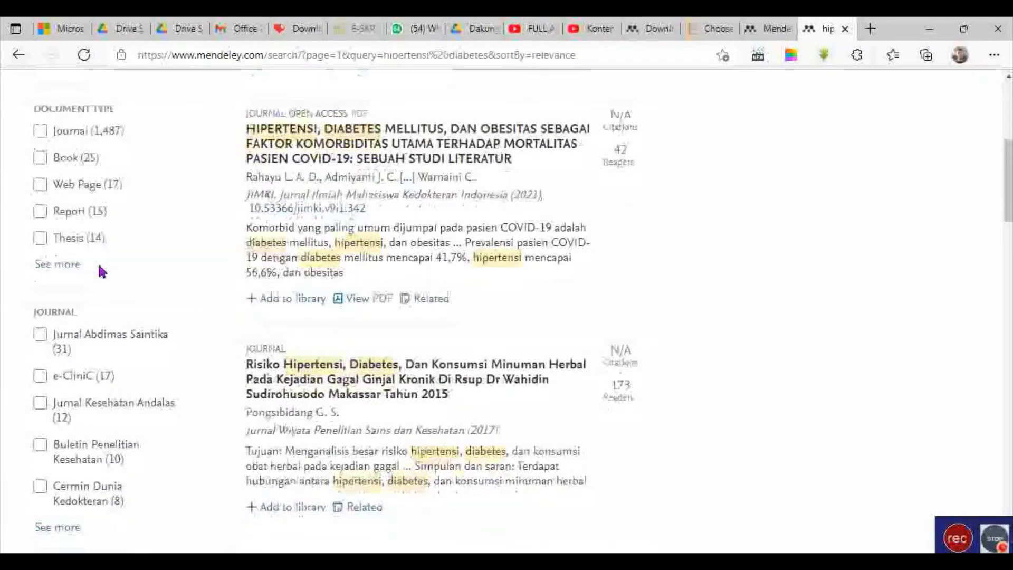
pyautogui.scroll(-9, 103, 372)
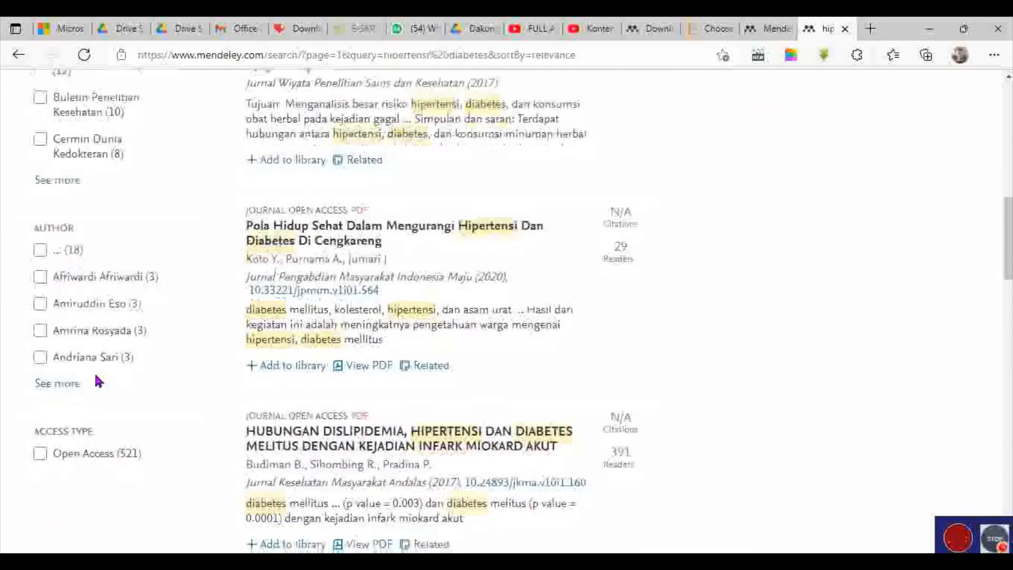
pyautogui.scroll(11, 79, 369)
pyautogui.scroll(4, 74, 343)
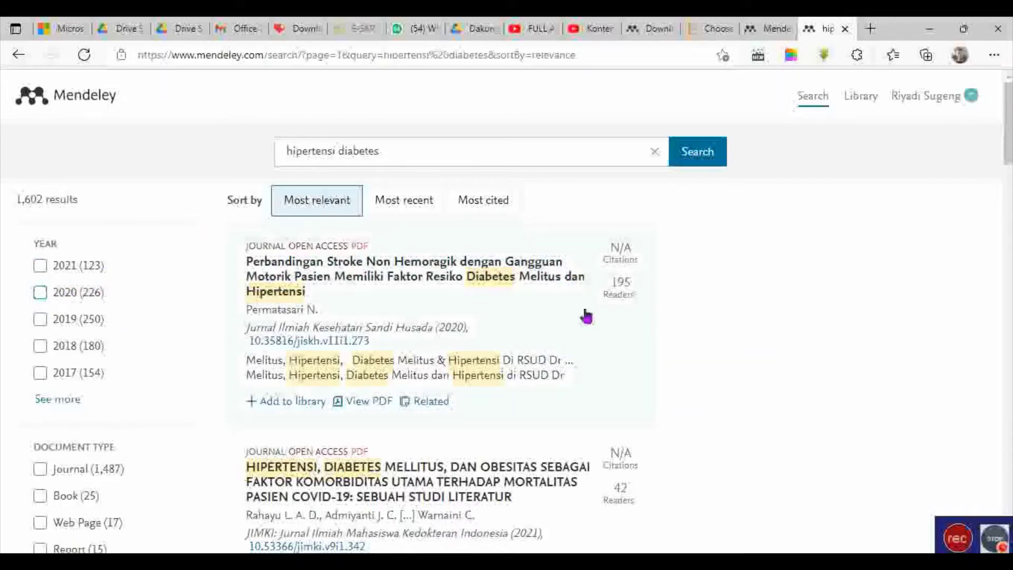
# Filter the hipertensi diabetes results to publication years 2021 and 2020.
pyautogui.click(41, 267)
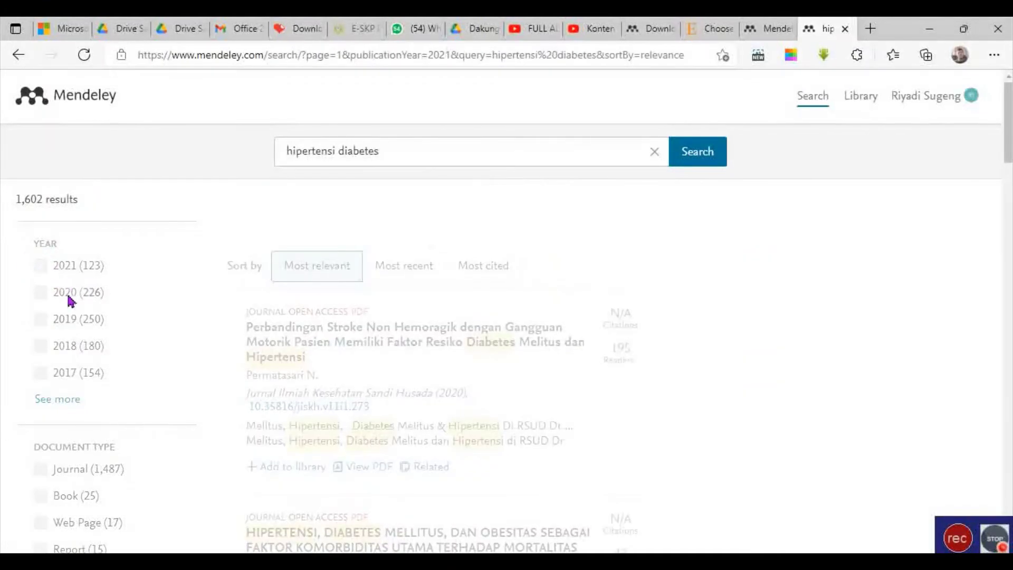
pyautogui.click(40, 293)
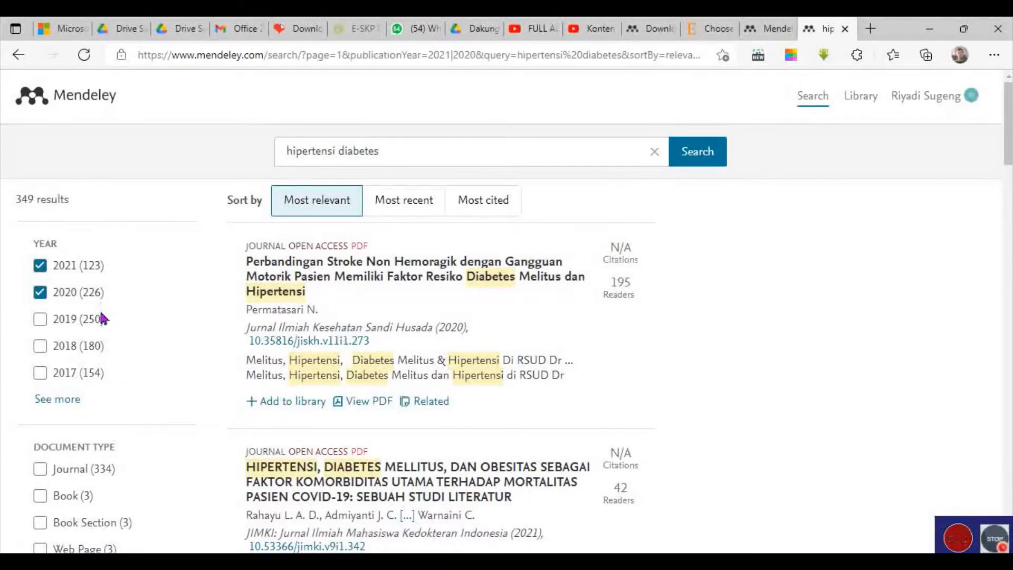
pyautogui.scroll(-3, 106, 321)
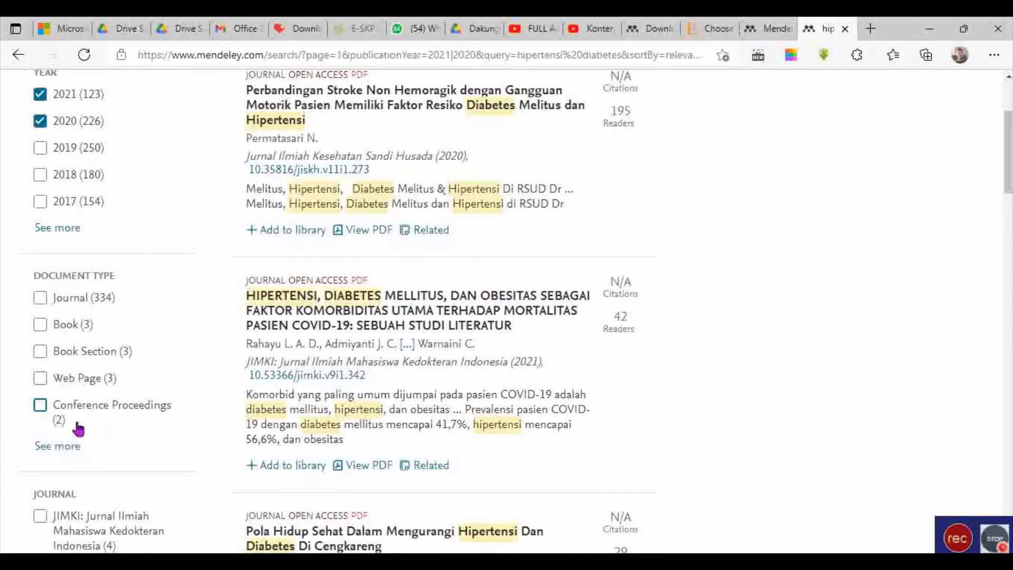
# Restrict the results to the Journal and Book document types.
pyautogui.click(41, 297)
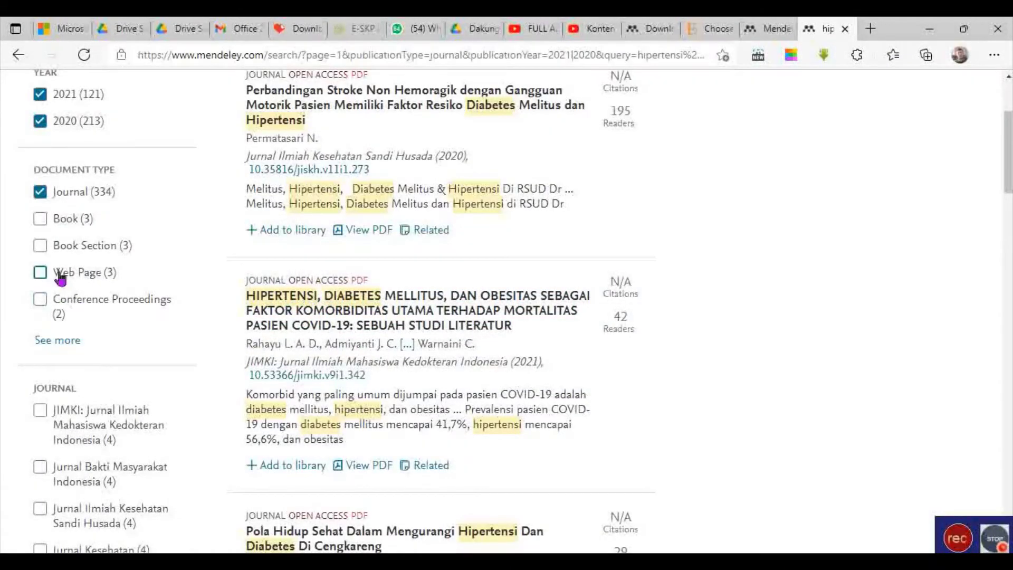
pyautogui.click(41, 219)
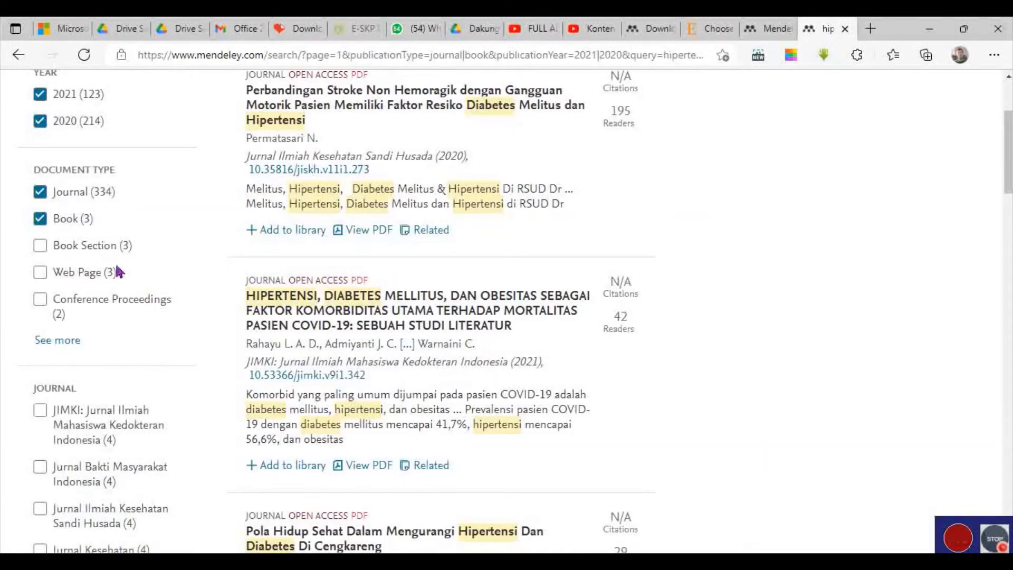
pyautogui.scroll(-5, 401, 380)
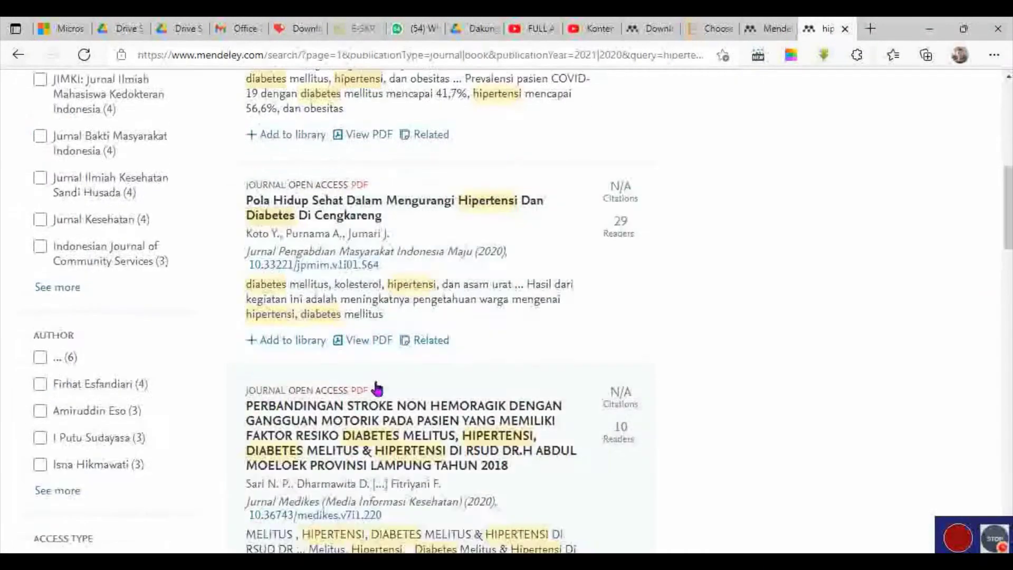
pyautogui.scroll(3, 322, 369)
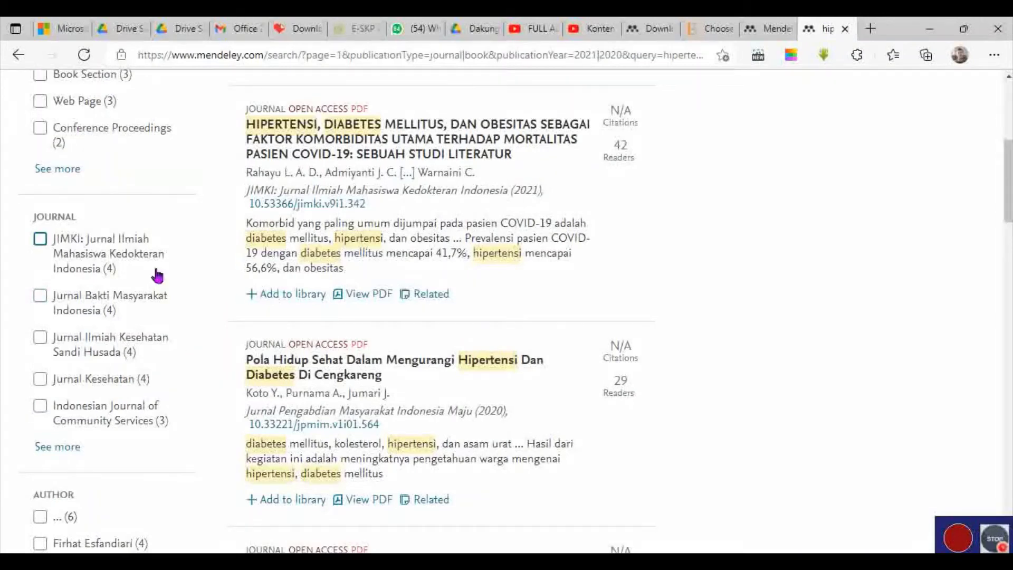
pyautogui.scroll(-6, 132, 283)
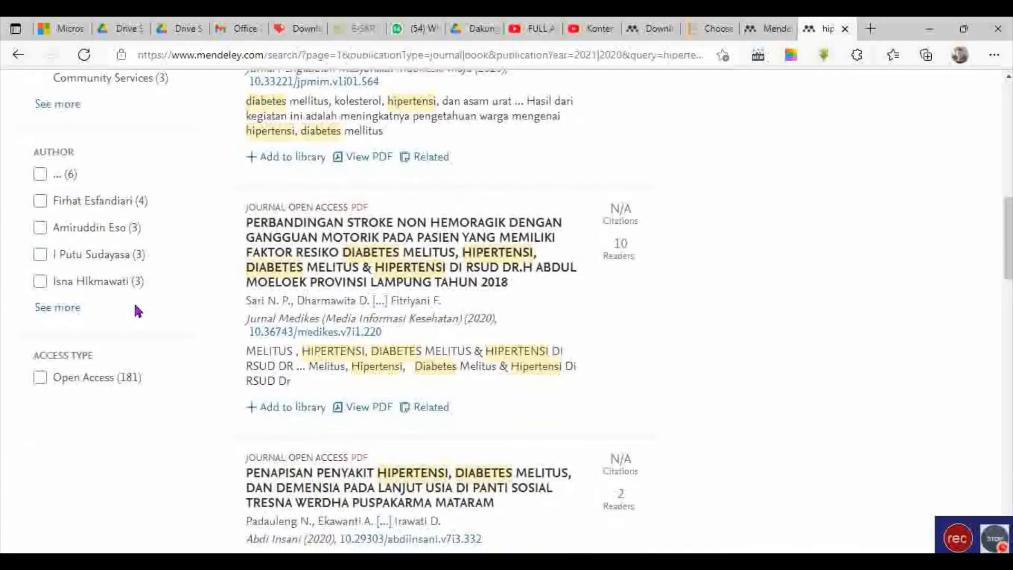
pyautogui.scroll(8, 136, 310)
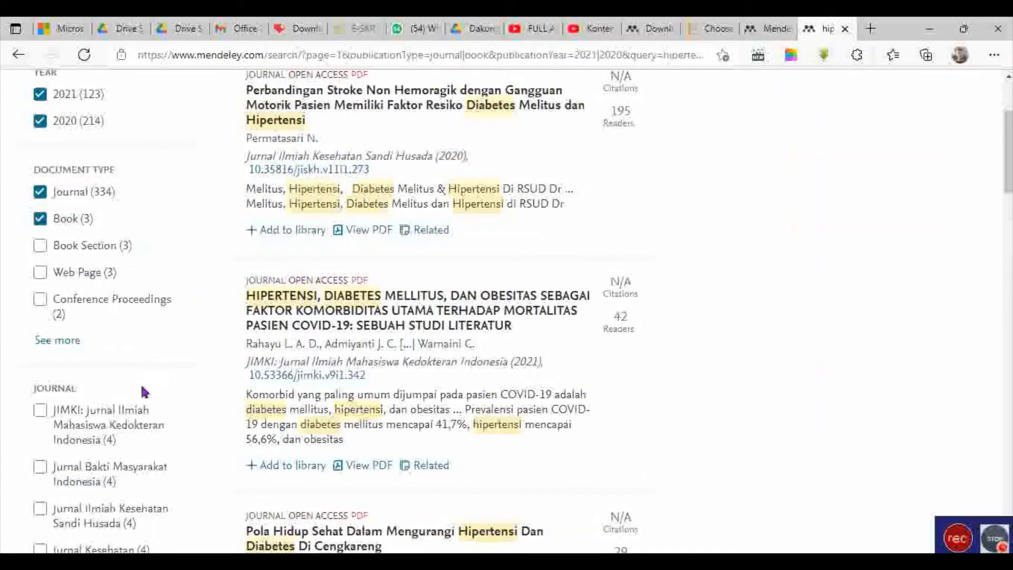
pyautogui.scroll(-3, 144, 392)
pyautogui.scroll(-6, 181, 301)
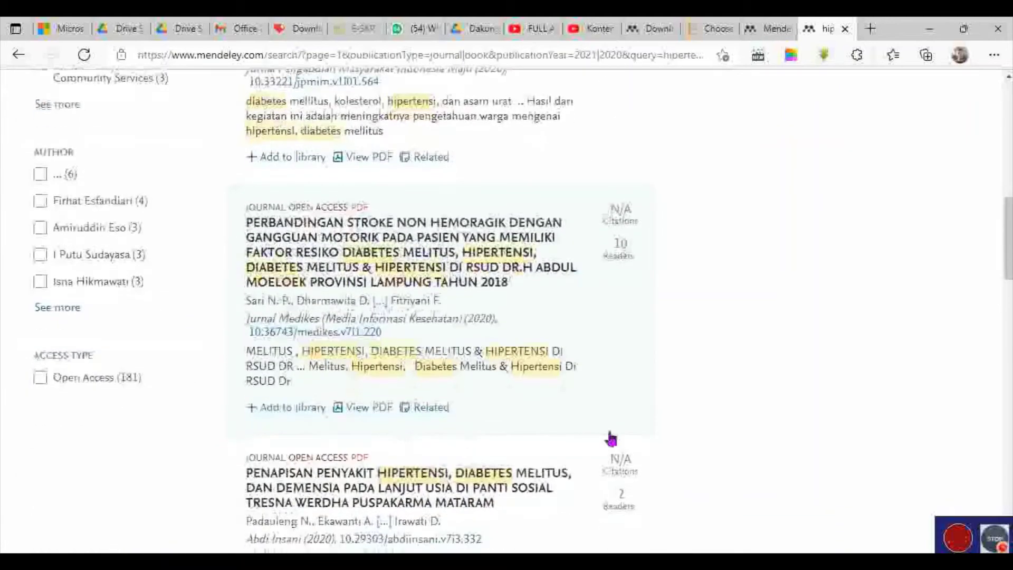
pyautogui.scroll(-3, 527, 446)
pyautogui.scroll(12, 245, 414)
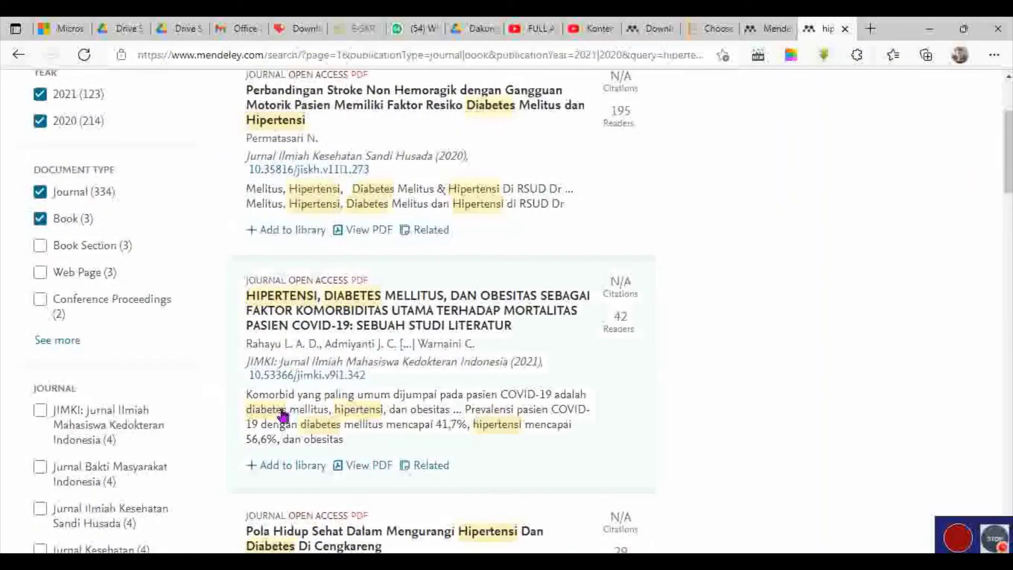
pyautogui.scroll(-3, 144, 422)
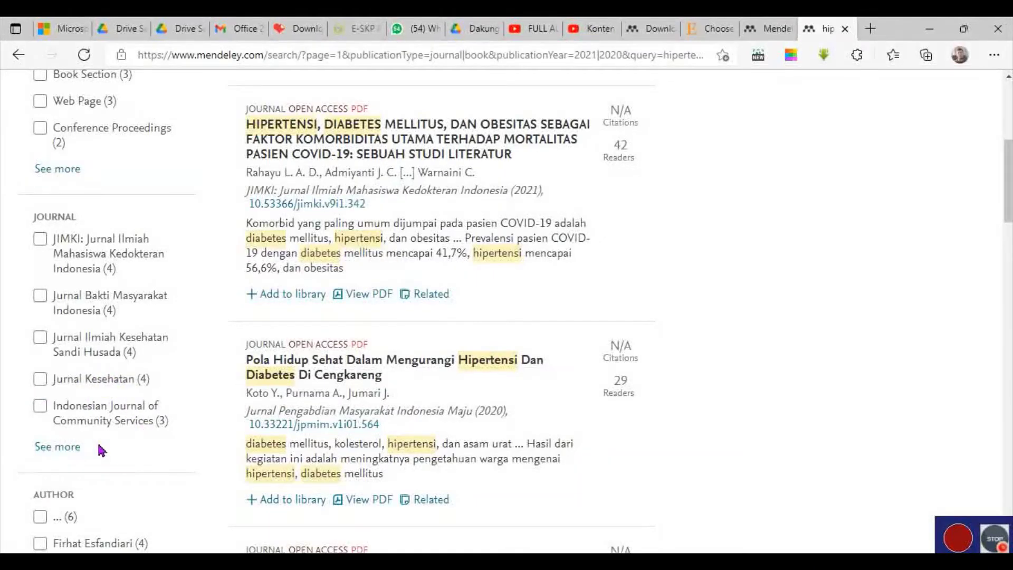
# Limit results to the Jurnal Kesehatan and Jurnal Ilmiah Kesehatan Sandi Husada journals.
pyautogui.click(39, 379)
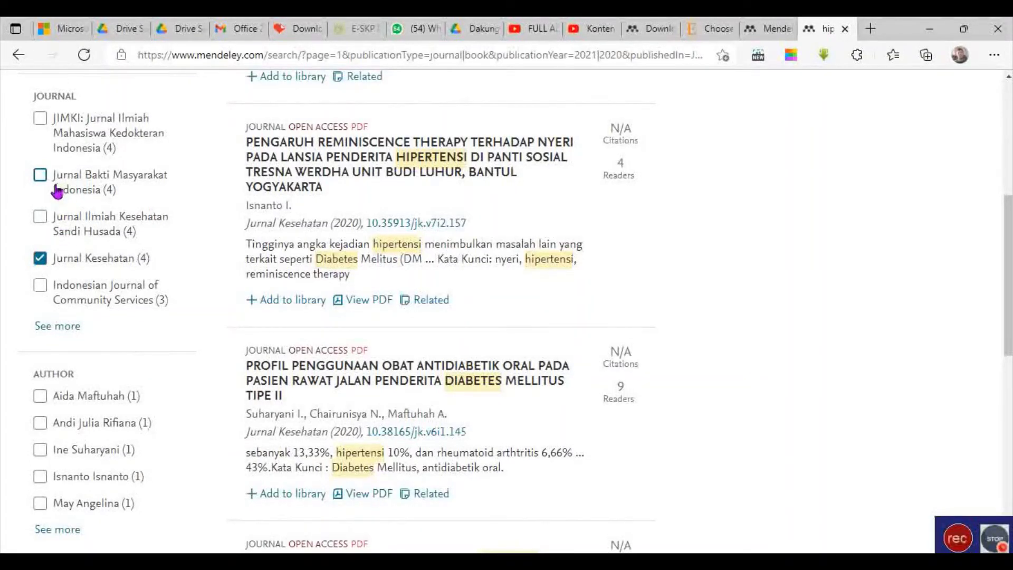
pyautogui.click(40, 216)
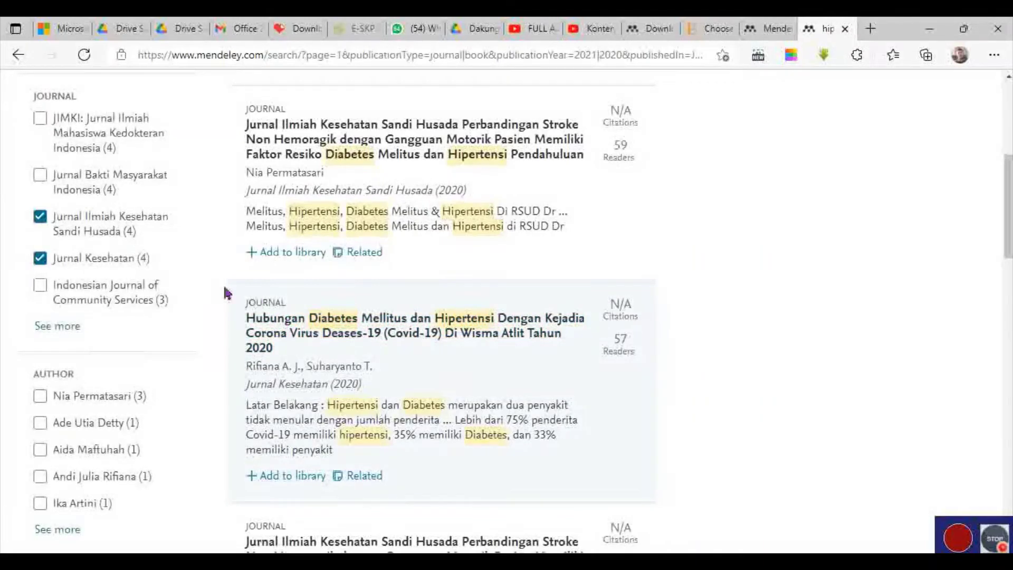
pyautogui.scroll(-3, 140, 262)
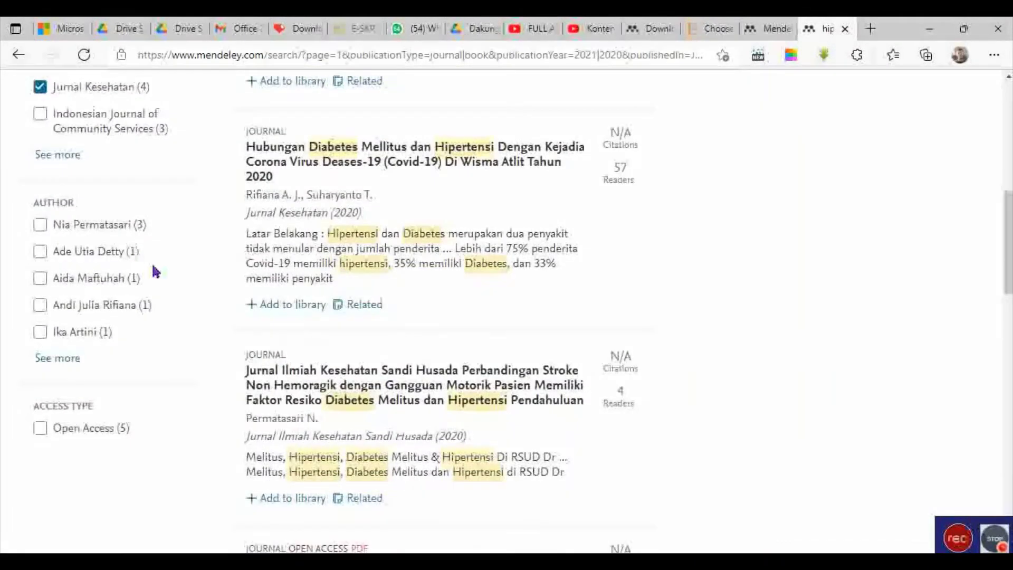
pyautogui.scroll(-5, 199, 294)
pyautogui.scroll(3, 177, 276)
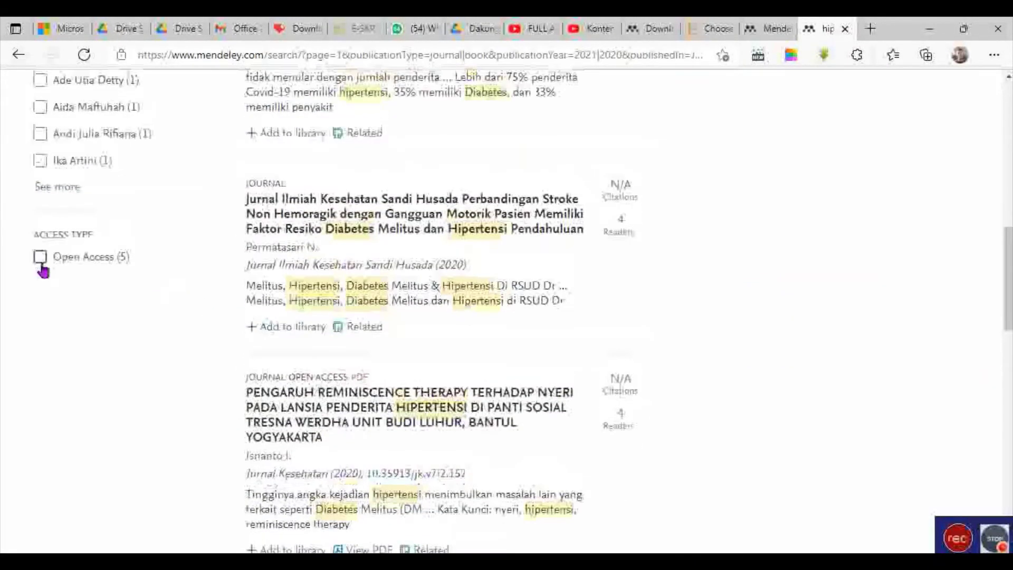
# Show only Open Access articles and review the 5 remaining results.
pyautogui.click(47, 257)
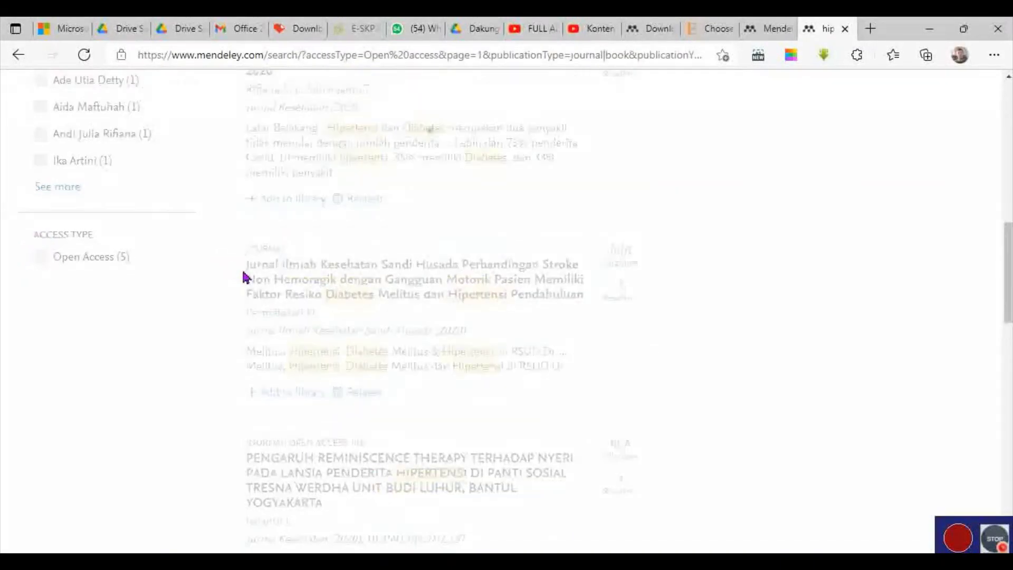
pyautogui.scroll(-5, 329, 341)
pyautogui.scroll(8, 335, 351)
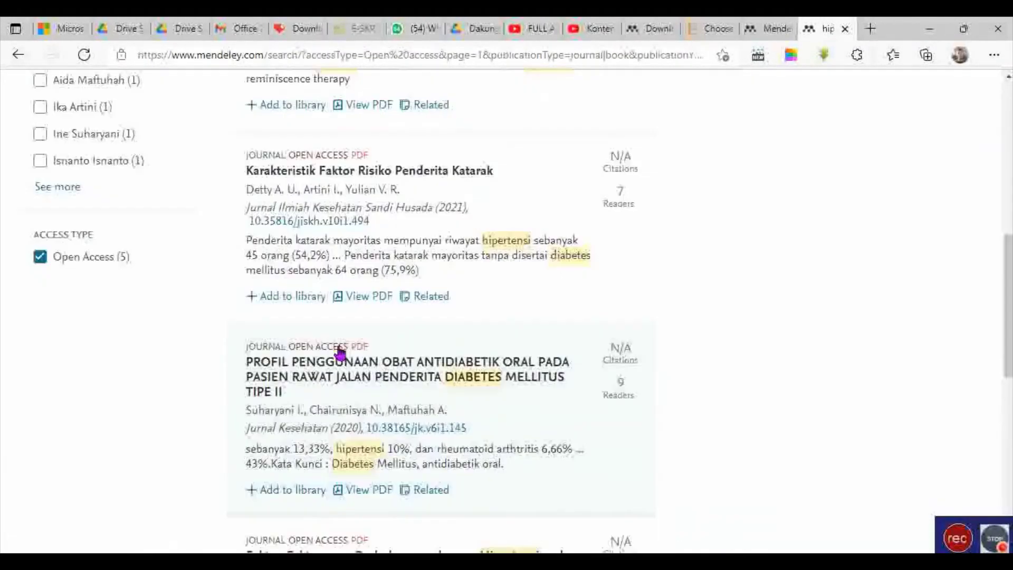
pyautogui.scroll(-2, 334, 356)
pyautogui.scroll(-1, 334, 359)
pyautogui.scroll(-3, 448, 351)
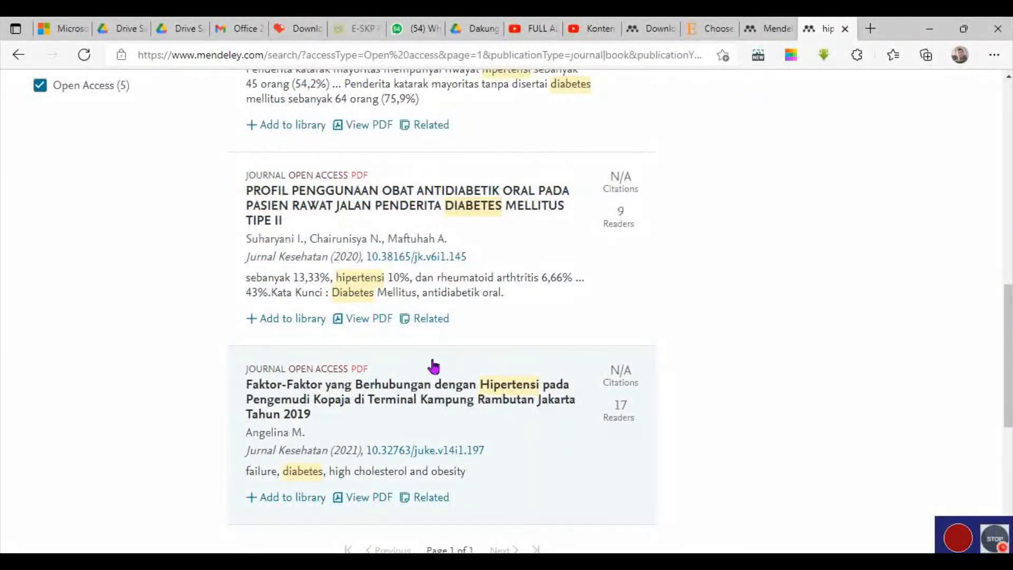
pyautogui.scroll(-6, 418, 377)
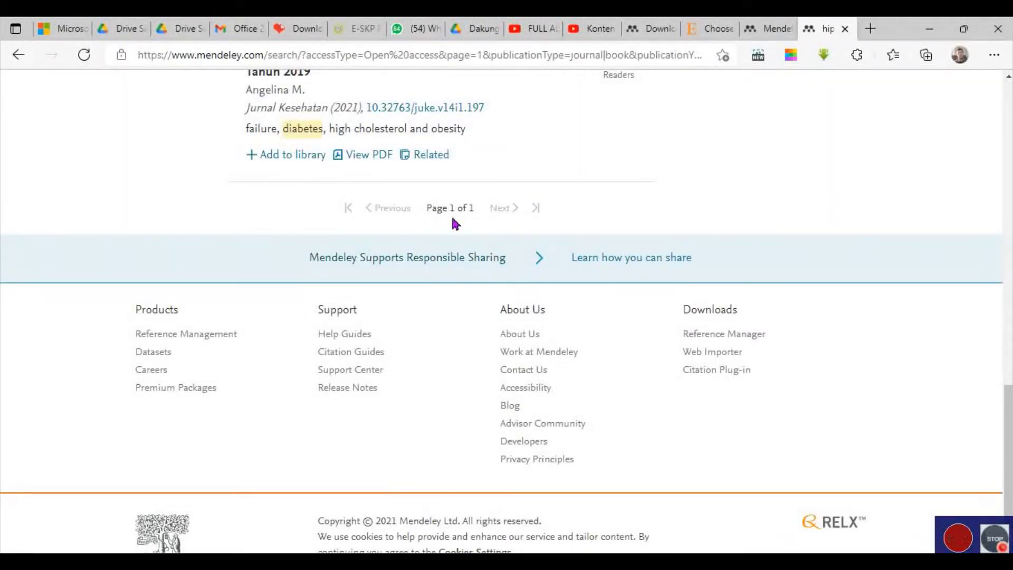
pyautogui.scroll(12, 479, 227)
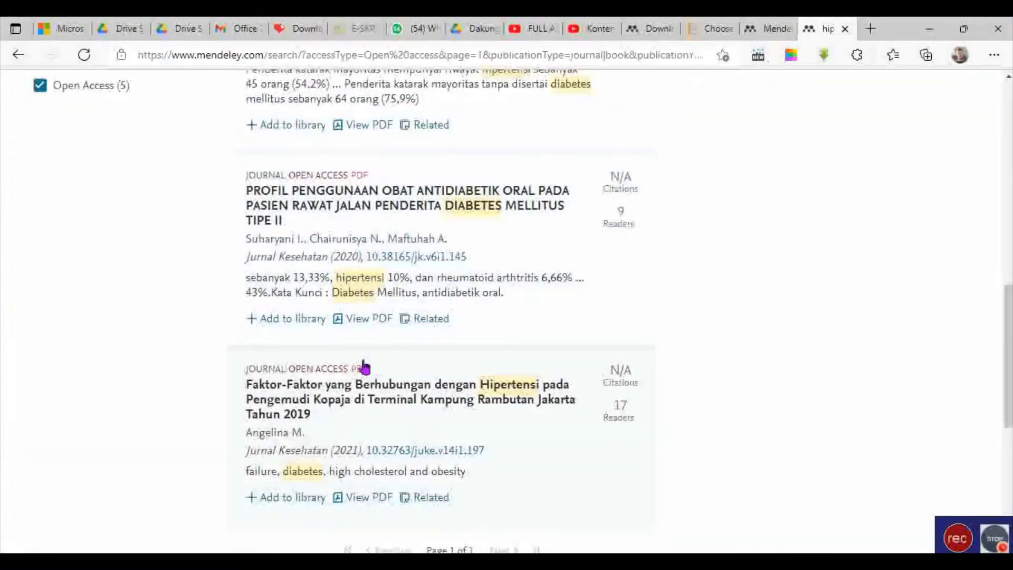
pyautogui.scroll(-6, 359, 385)
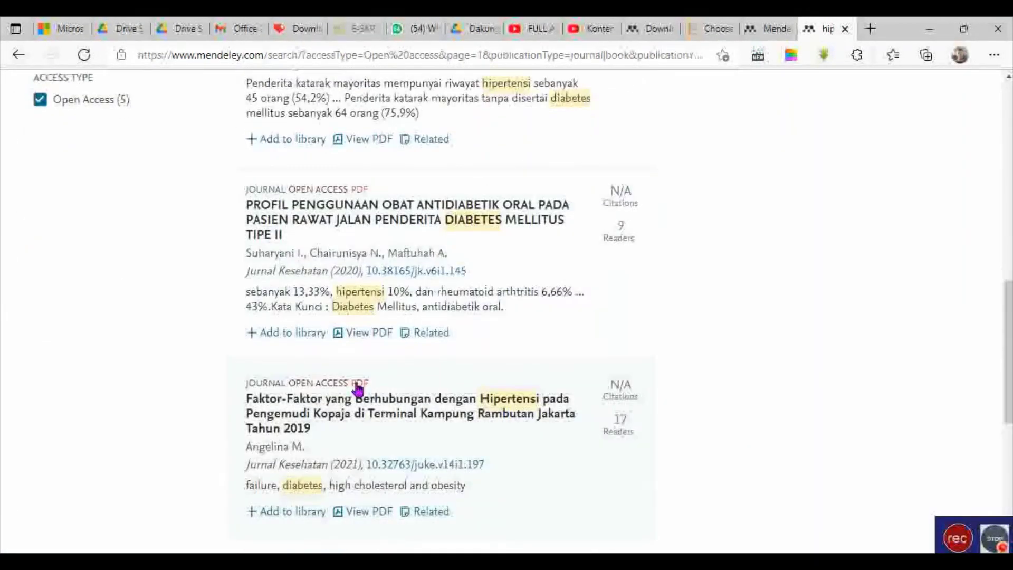
pyautogui.scroll(9, 364, 385)
pyautogui.scroll(3, 377, 379)
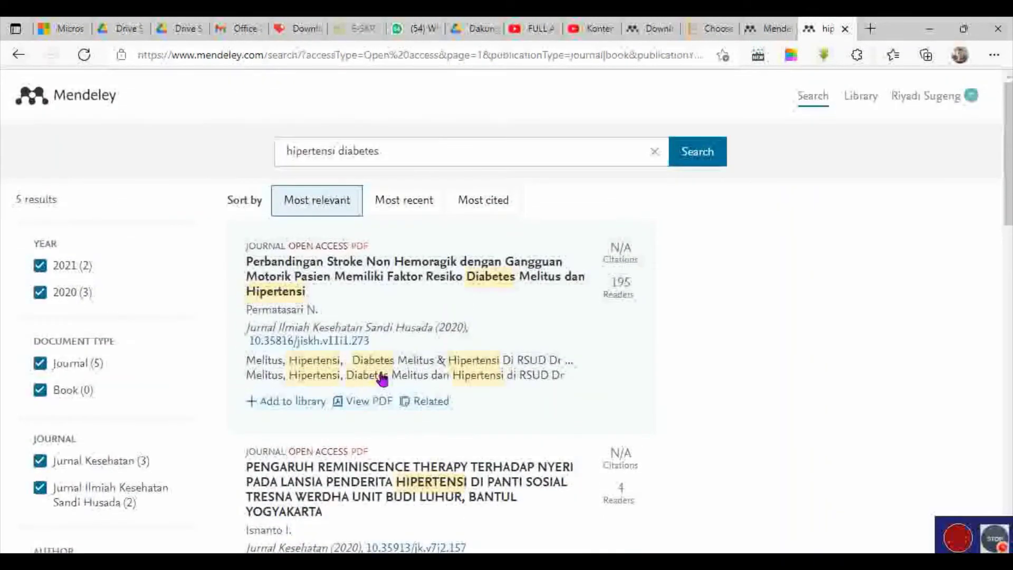
pyautogui.scroll(-3, 381, 379)
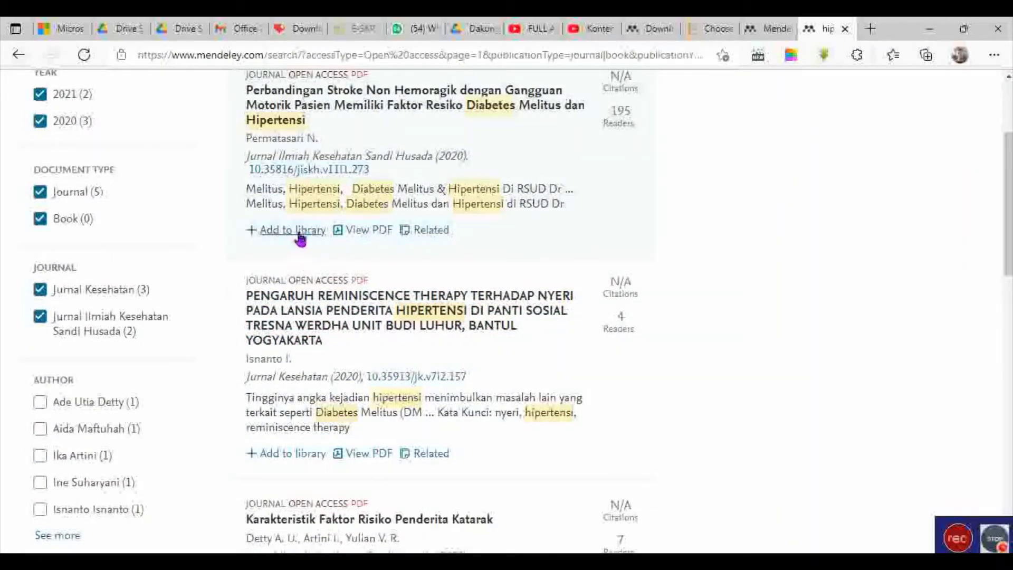
# Add the stroke, cataract, antidiabetic-drug and hypertension-risk articles to the library, then view them in Reference Manager.
pyautogui.click(301, 239)
pyautogui.scroll(-3, 369, 269)
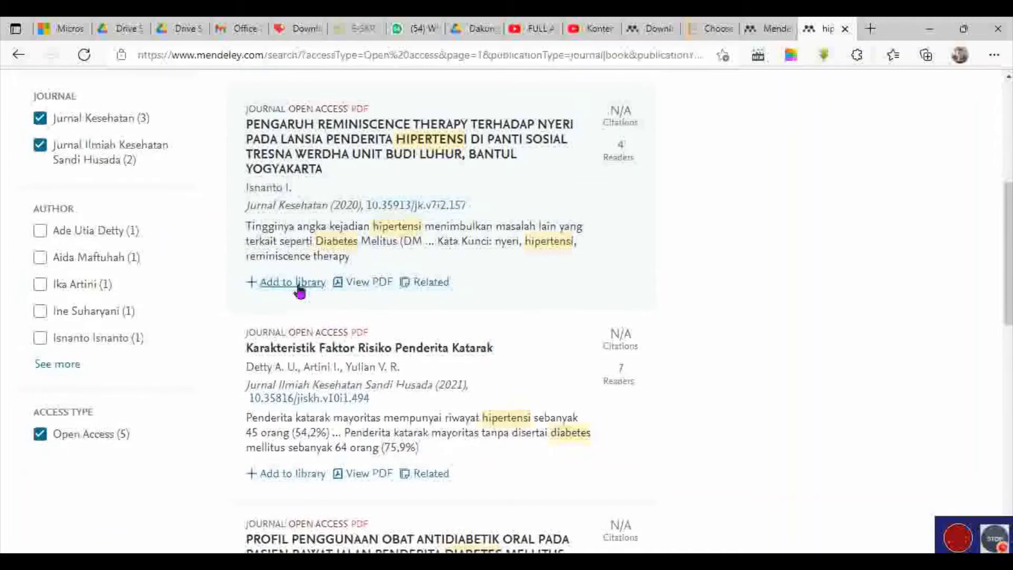
pyautogui.scroll(-3, 355, 287)
pyautogui.click(290, 300)
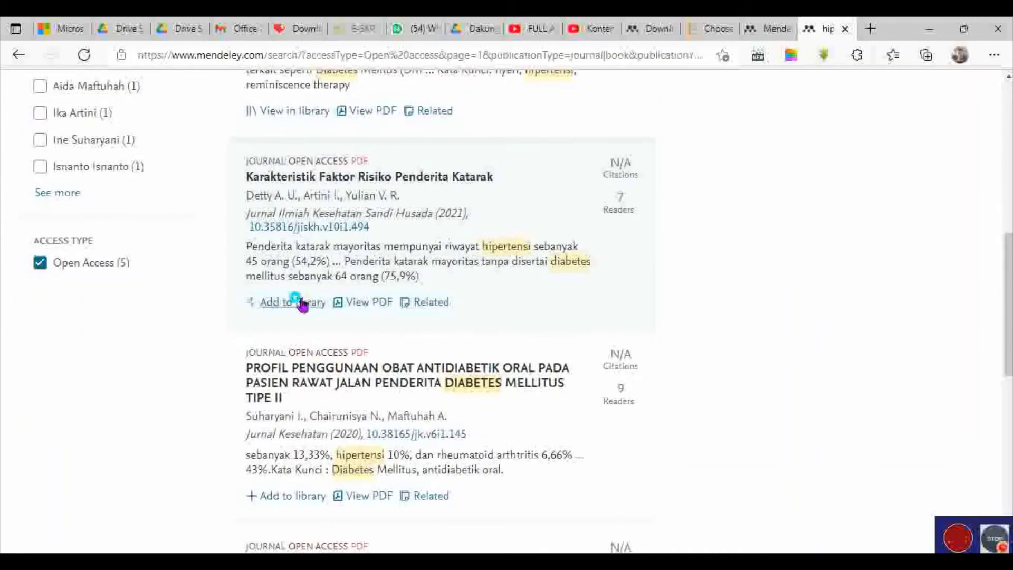
pyautogui.scroll(-1, 342, 299)
pyautogui.scroll(-5, 342, 298)
pyautogui.click(285, 153)
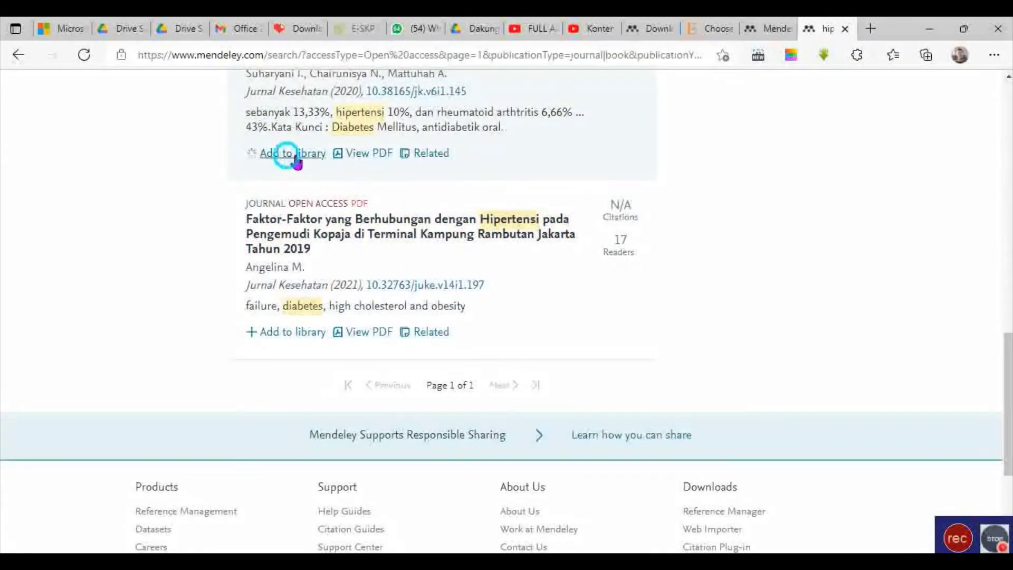
pyautogui.click(290, 331)
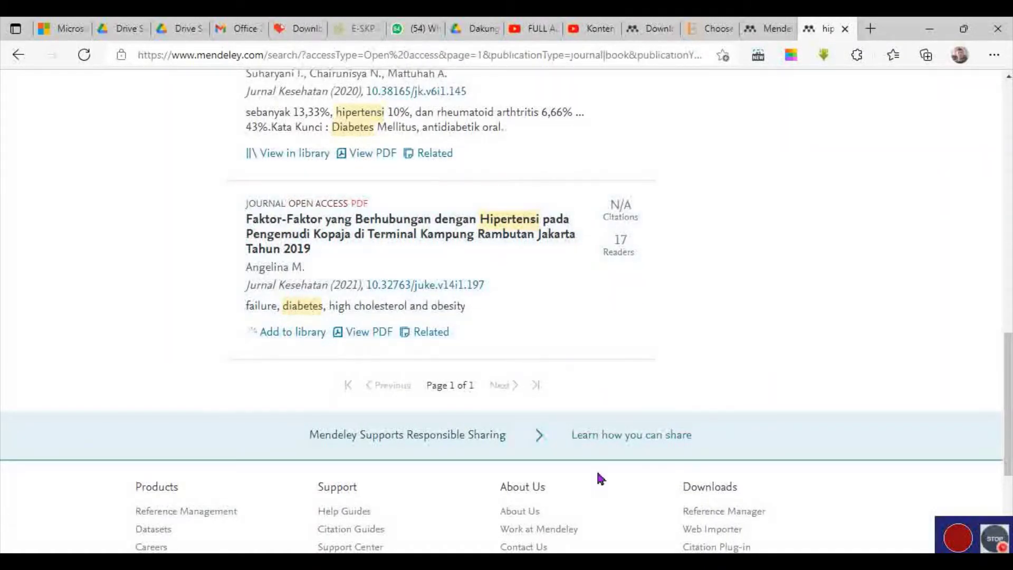
pyautogui.hotkey('alt', 'Tab')
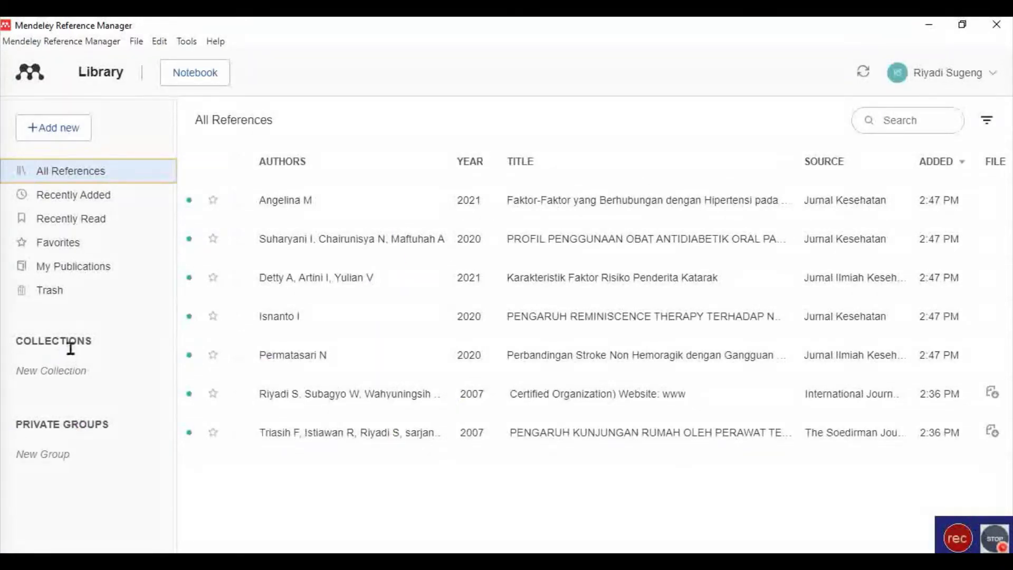
# Create a new collection named Hipertensi.
pyautogui.click(80, 385)
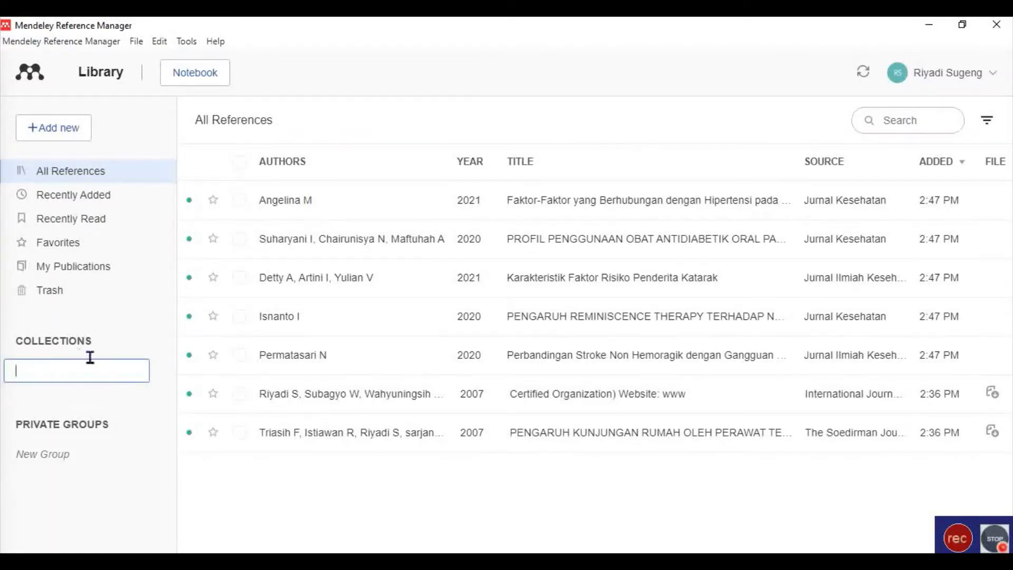
pyautogui.click(90, 356)
pyautogui.click(62, 387)
pyautogui.click(77, 346)
pyautogui.click(82, 372)
pyautogui.write('Hipertensi')
pyautogui.press('Return')
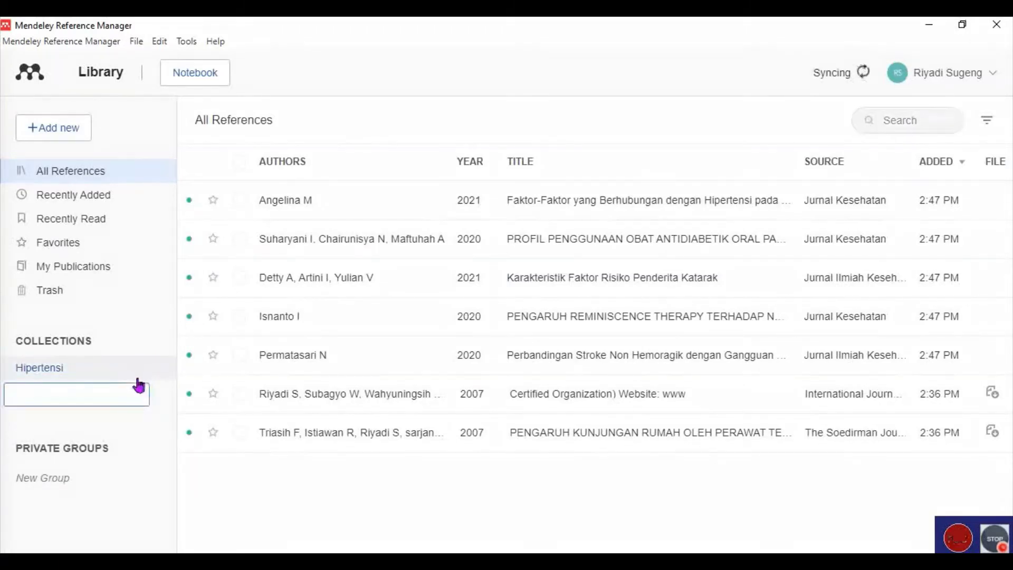
# Add the Pribadi and Posyandu collections, correcting a misspelled name along the way.
pyautogui.click(103, 394)
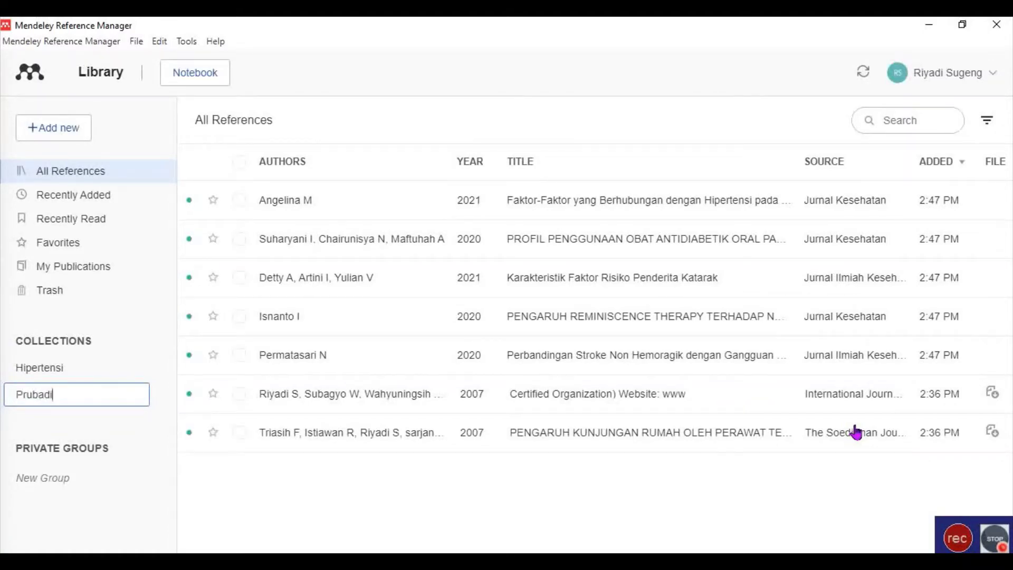
pyautogui.press('BackSpace')
pyautogui.press('BackSpace')
pyautogui.press('BackSpace')
pyautogui.click(133, 433)
pyautogui.click(88, 397)
pyautogui.press('Return')
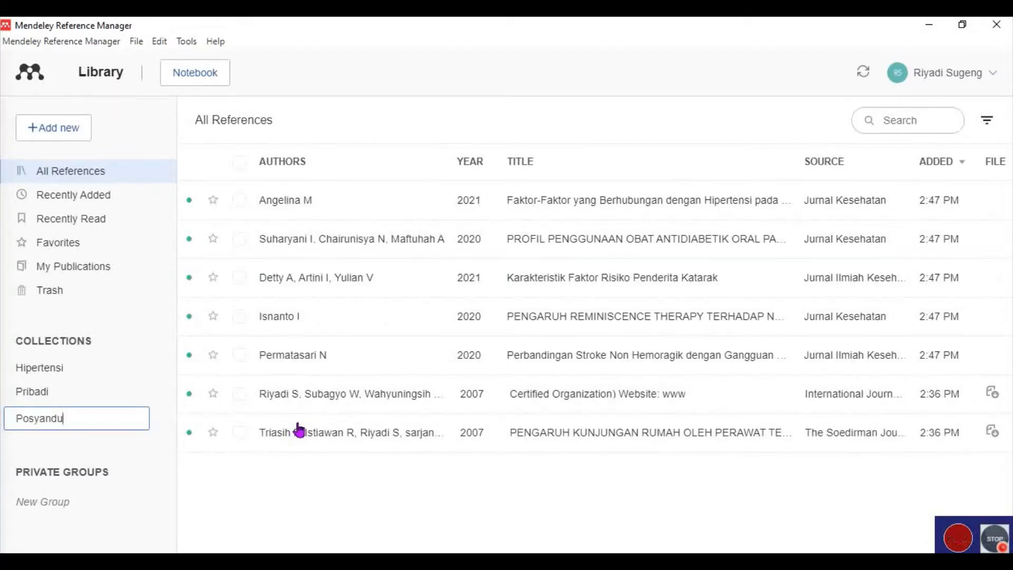
pyautogui.press('Return')
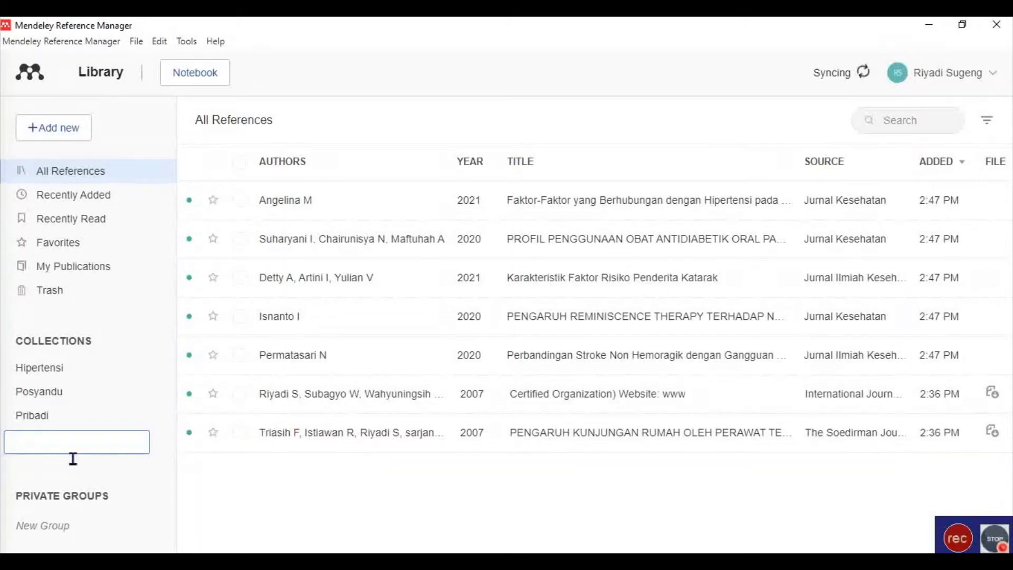
# File the Certified Organization and PENGARUH KUNJUNGAN RUMAH references under Pribadi.
pyautogui.click(58, 369)
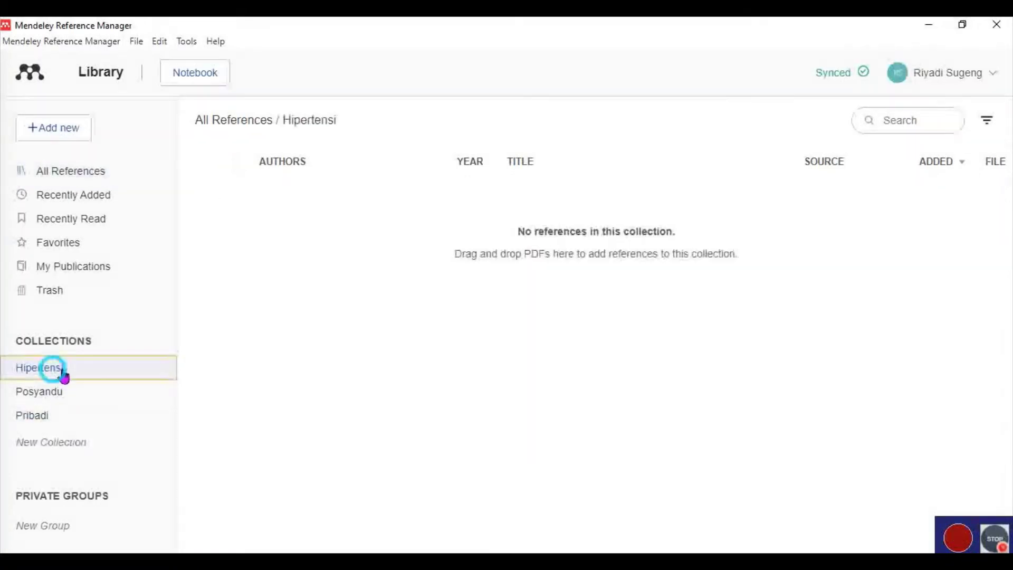
pyautogui.click(57, 413)
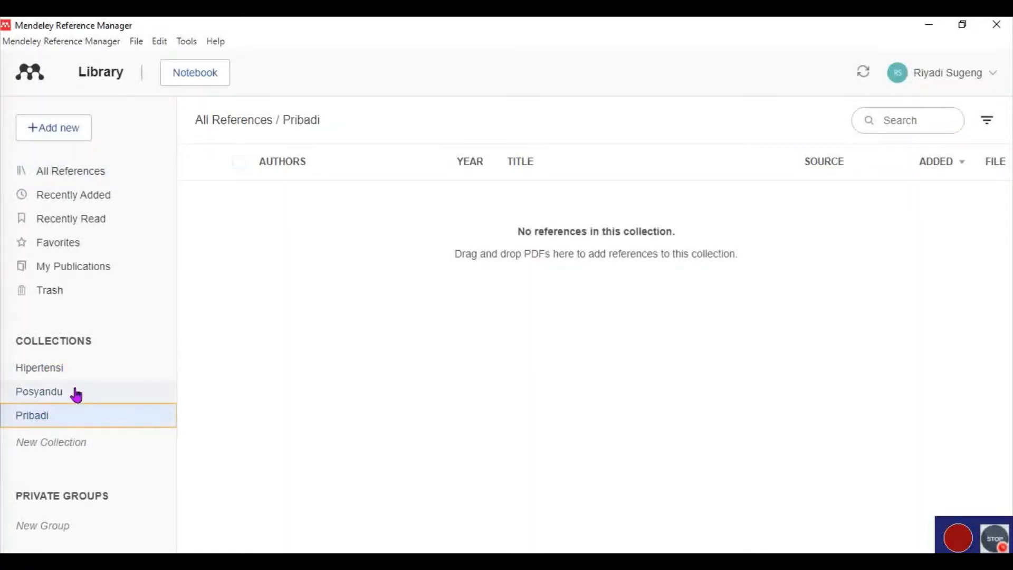
pyautogui.click(84, 172)
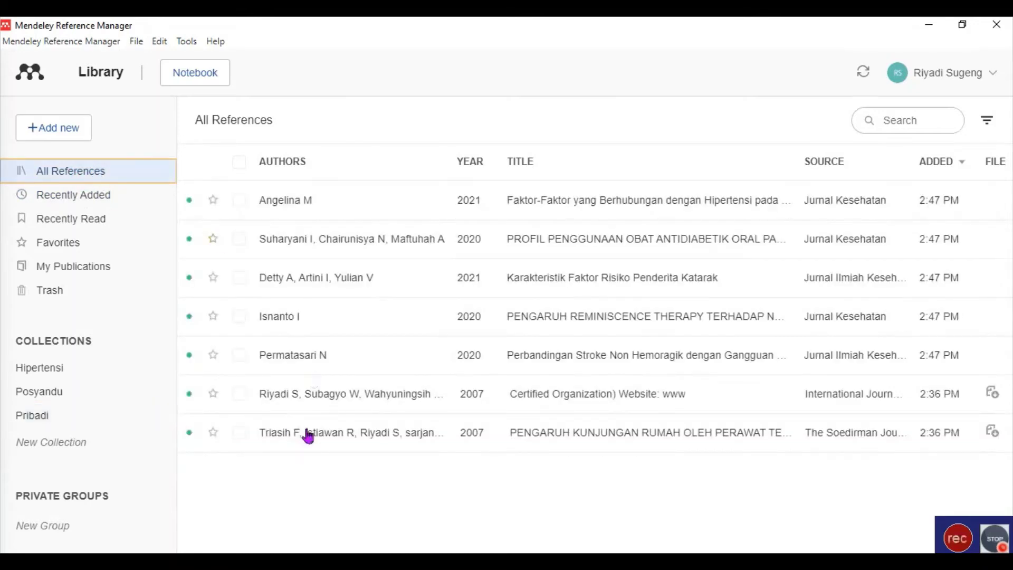
pyautogui.click(325, 404)
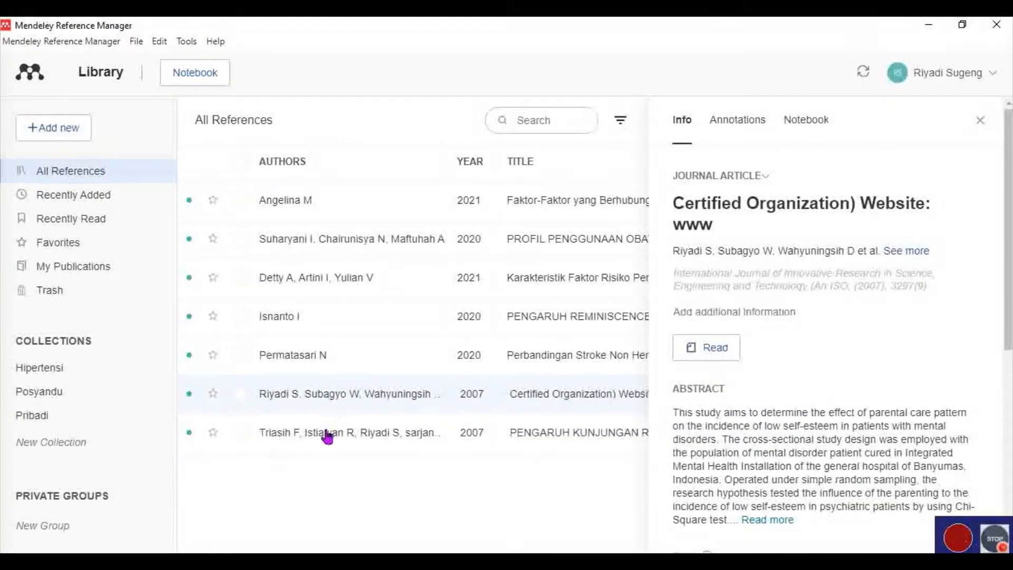
pyautogui.click(321, 432)
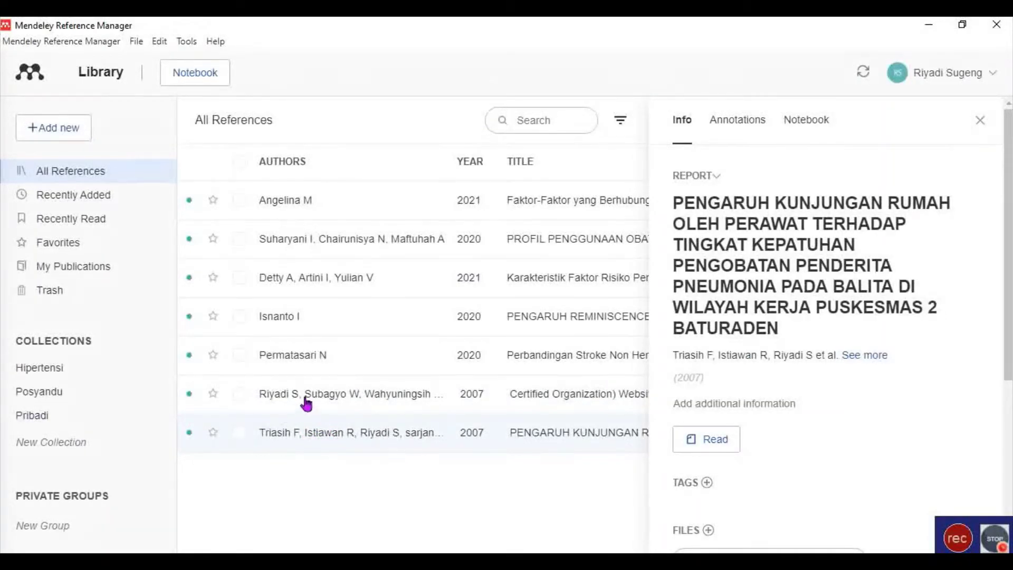
pyautogui.moveTo(303, 395); pyautogui.dragTo(72, 421)
pyautogui.moveTo(294, 429); pyautogui.dragTo(80, 417)
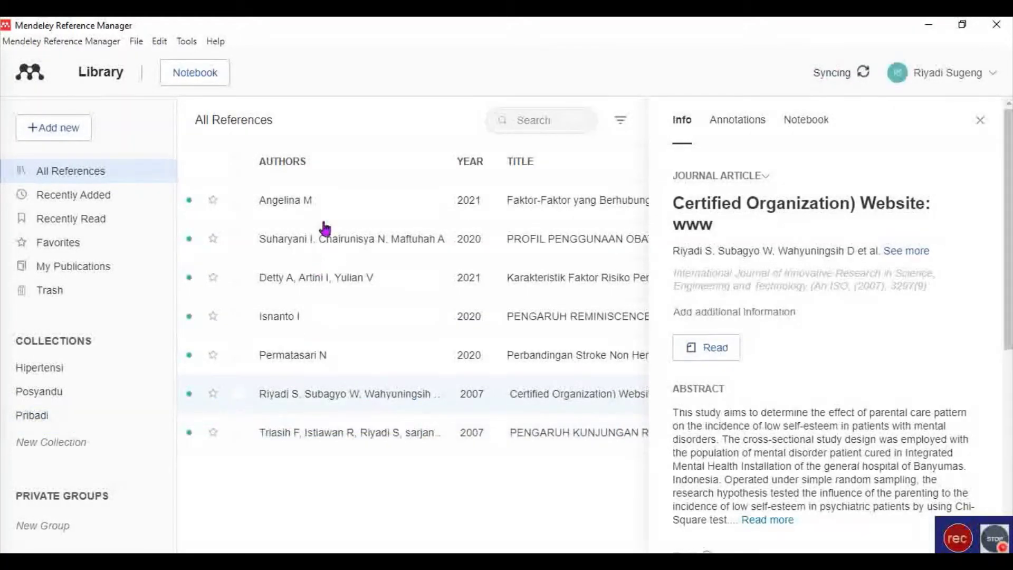
# Add the hypertension, antidiabetic, cataract, reminiscence therapy and stroke articles to Hipertensi.
pyautogui.click(313, 200)
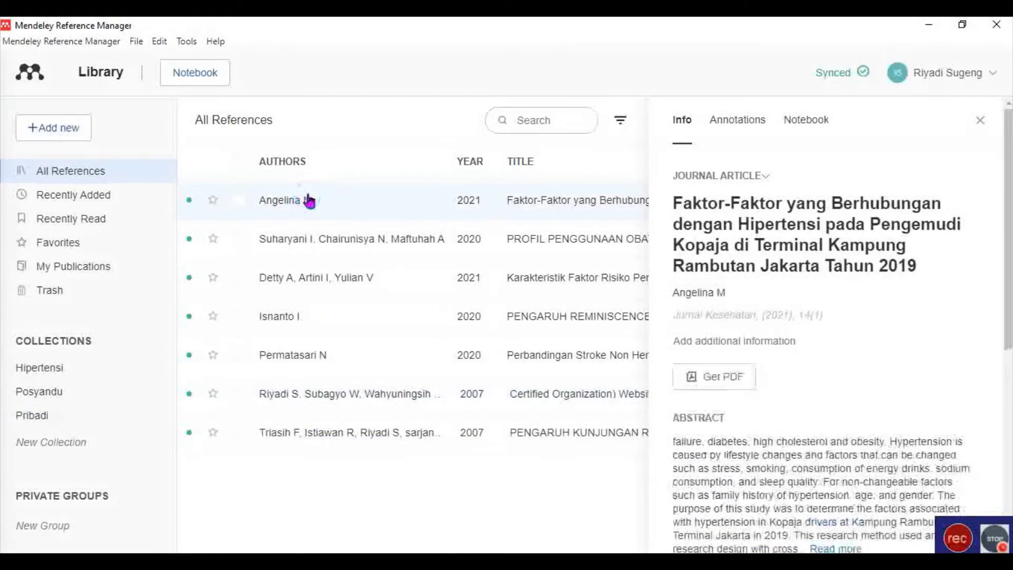
pyautogui.moveTo(312, 200); pyautogui.dragTo(77, 366)
pyautogui.moveTo(304, 241); pyautogui.dragTo(101, 370)
pyautogui.moveTo(316, 278); pyautogui.dragTo(100, 367)
pyautogui.moveTo(294, 317); pyautogui.dragTo(103, 369)
pyautogui.moveTo(282, 360); pyautogui.dragTo(154, 371)
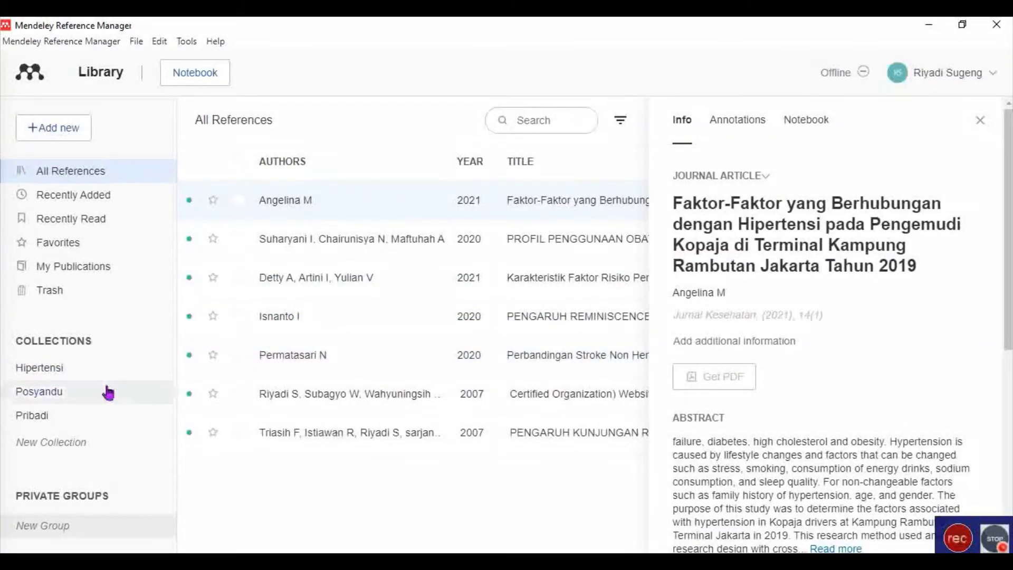
# Check the Pribadi and Hipertensi collection contents and close the details panel.
pyautogui.click(48, 417)
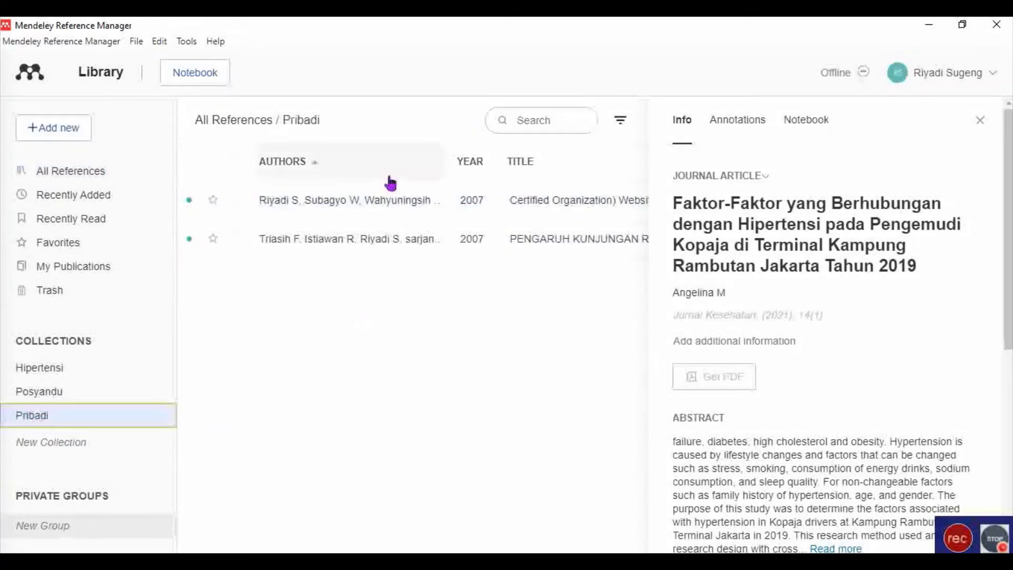
pyautogui.click(62, 372)
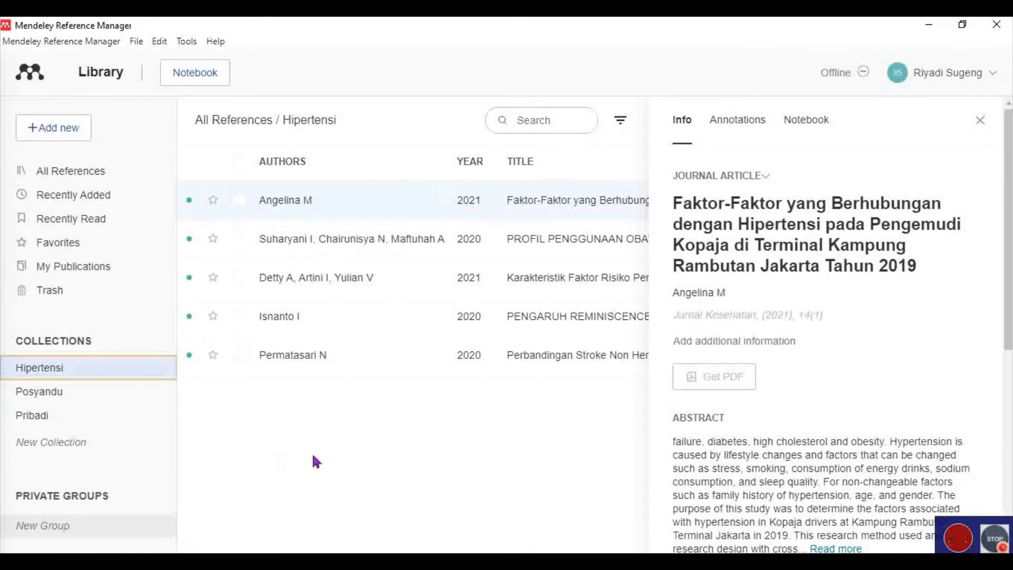
pyautogui.click(988, 122)
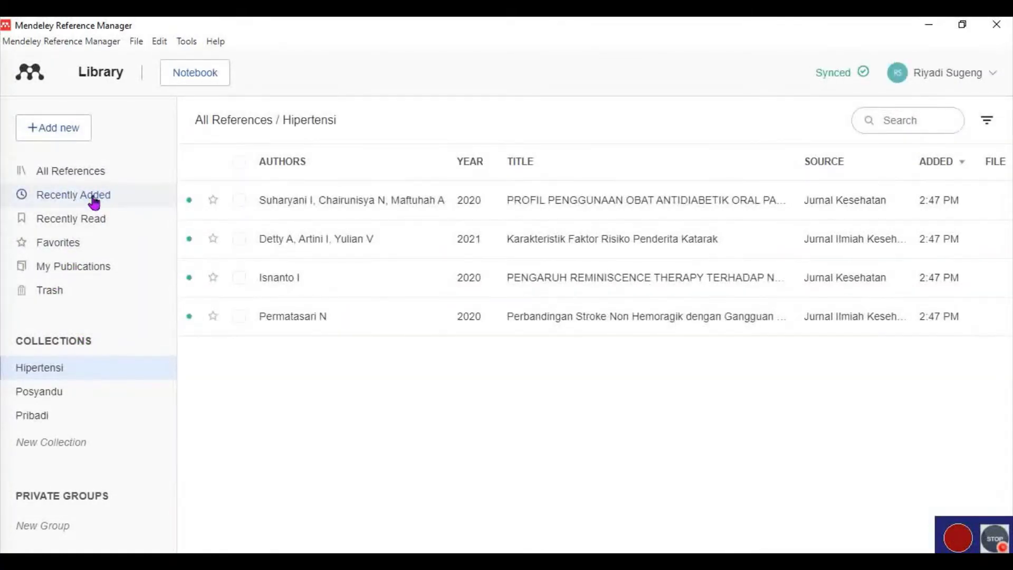
pyautogui.click(75, 129)
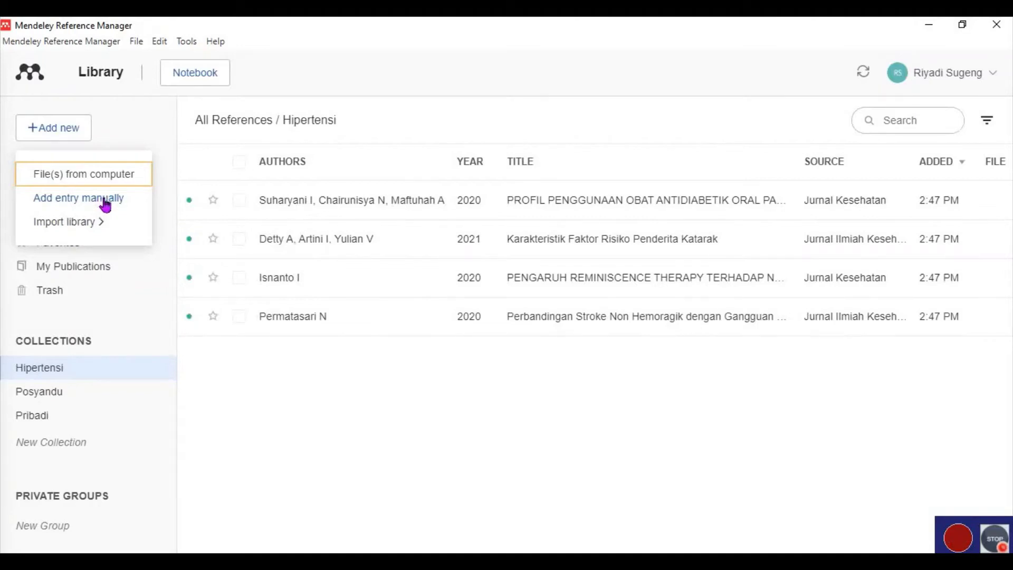
# Open the Add entry manually form and look over its empty Journal Article fields.
pyautogui.click(105, 204)
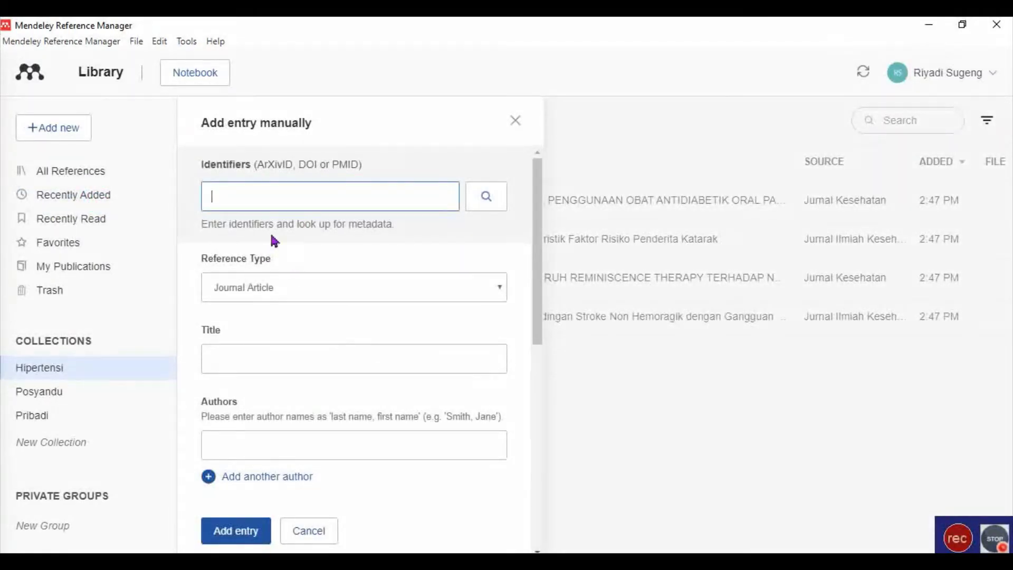
pyautogui.scroll(-3, 396, 340)
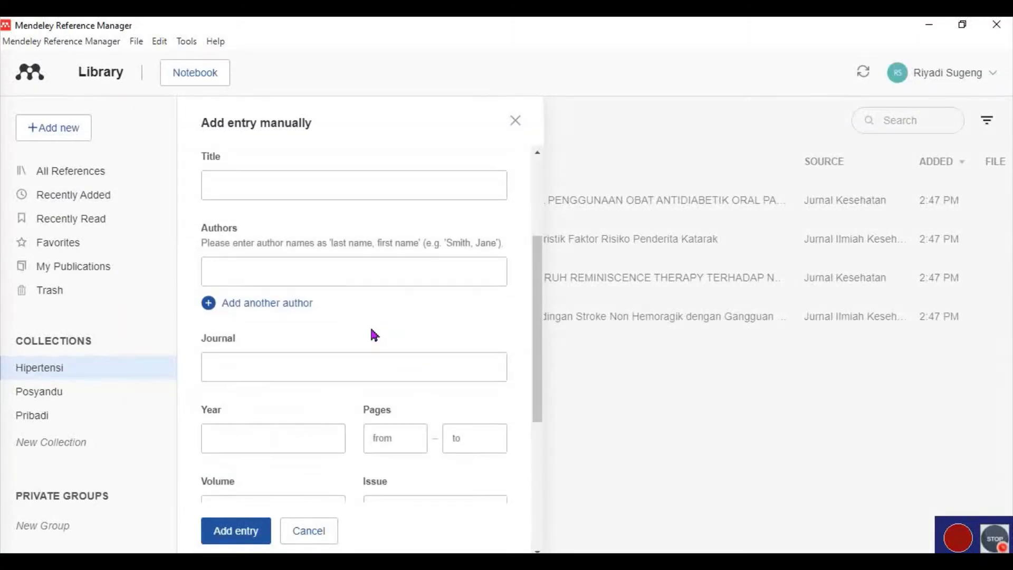
pyautogui.scroll(3, 354, 333)
pyautogui.scroll(-3, 333, 326)
pyautogui.scroll(3, 323, 326)
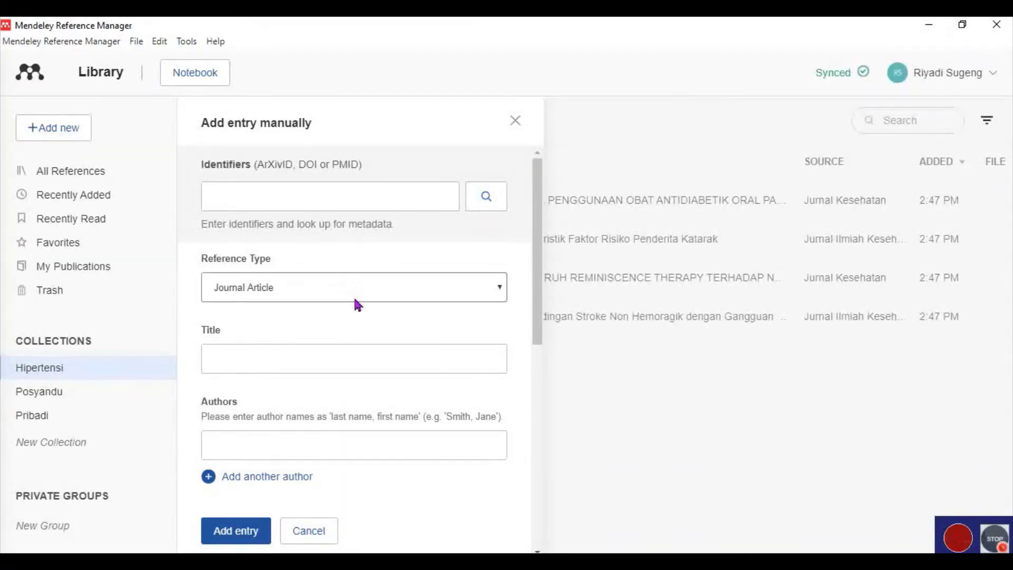
pyautogui.scroll(-5, 349, 306)
pyautogui.scroll(-2, 349, 305)
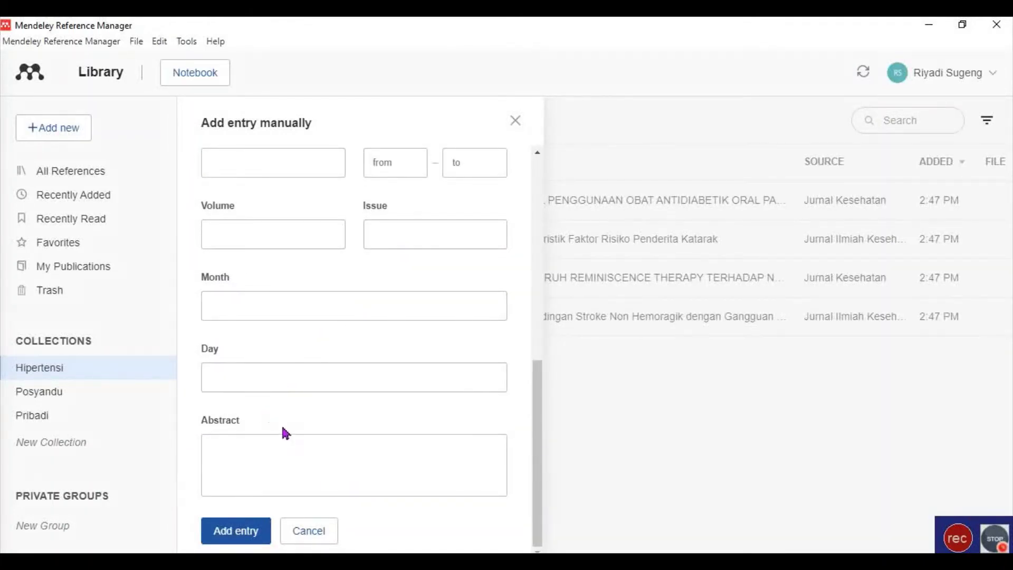
pyautogui.click(310, 564)
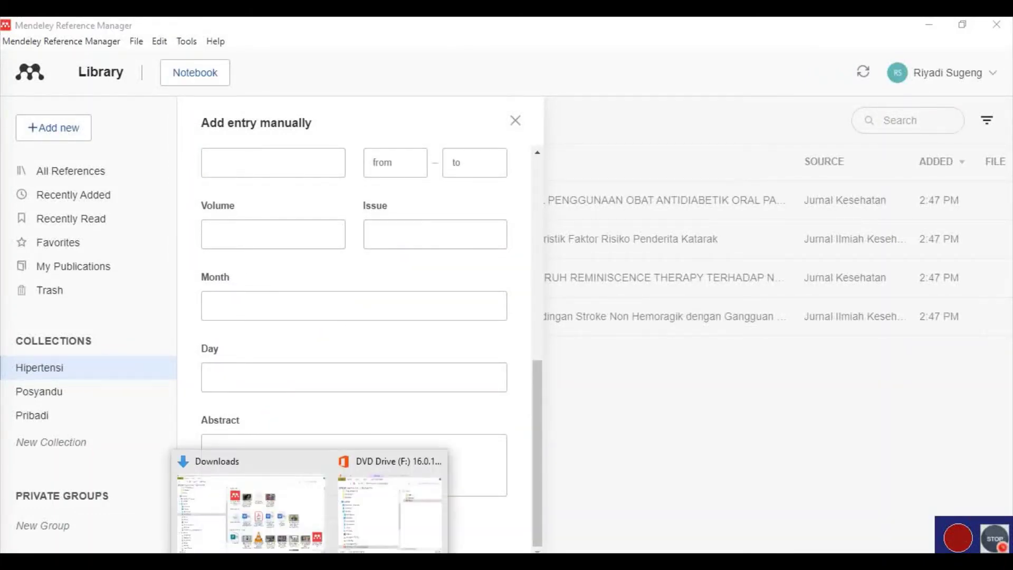
# Navigate Documents to SISTER > 05 Pelaks Penelitian > 02 Publikasi Karya and open the Pentingnya peran kader PDF.
pyautogui.click(273, 534)
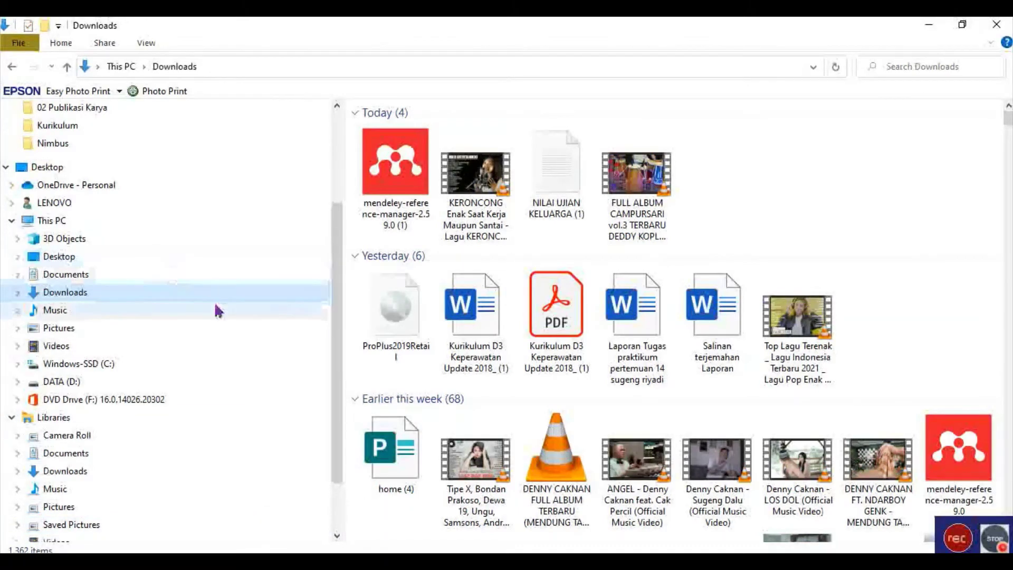
pyautogui.click(26, 279)
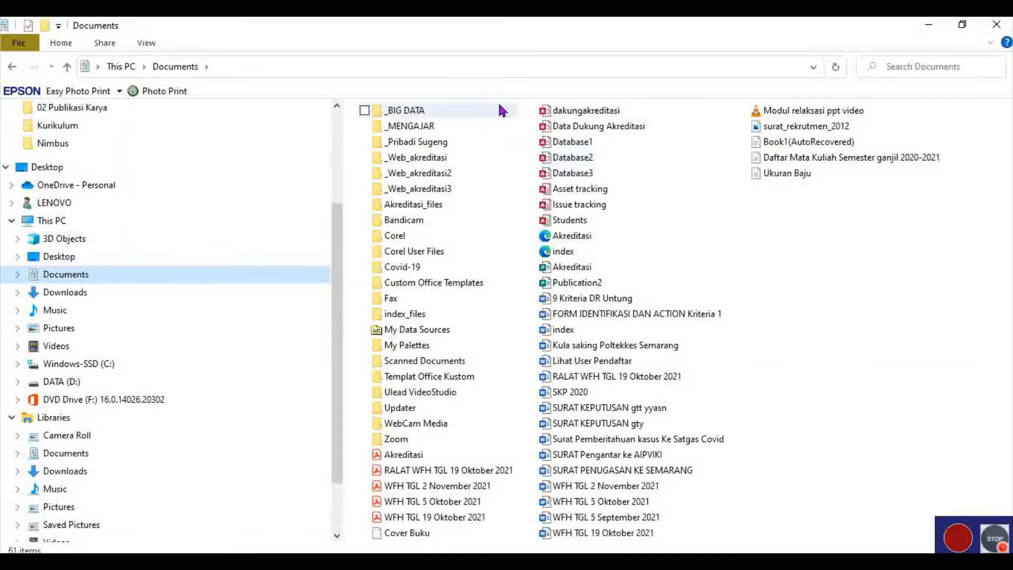
pyautogui.click(378, 142)
pyautogui.click(16, 275)
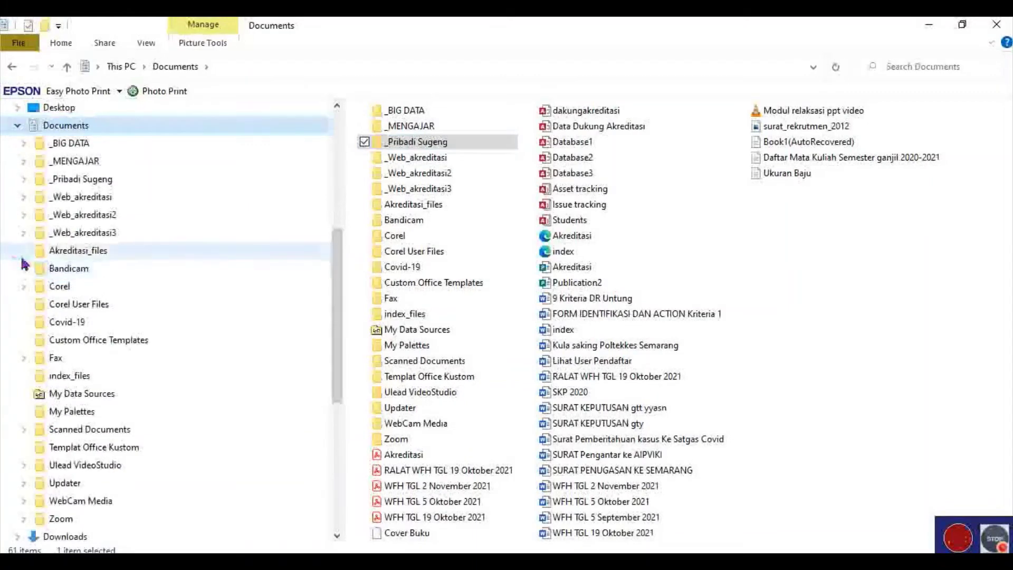
pyautogui.click(24, 179)
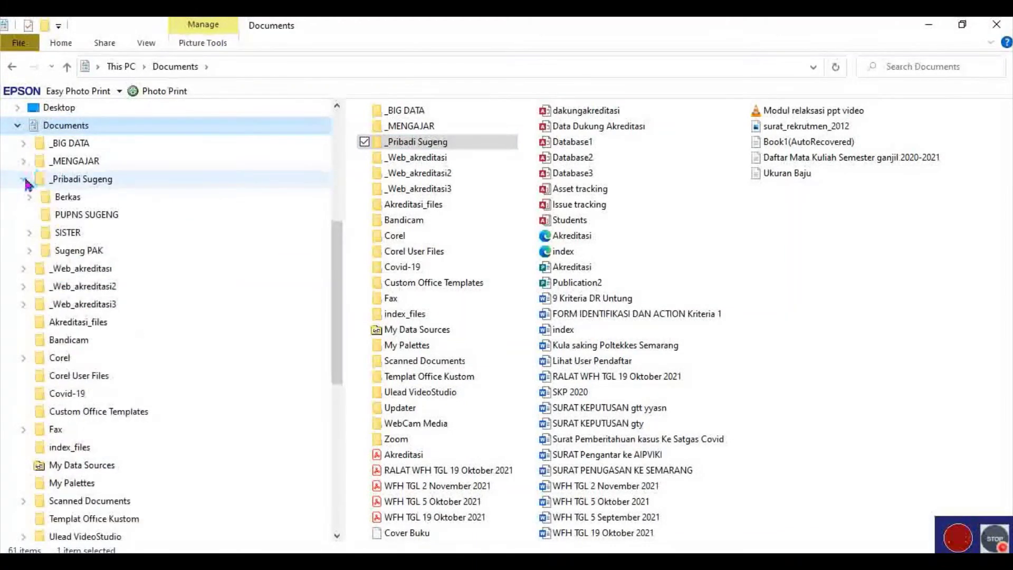
pyautogui.click(29, 233)
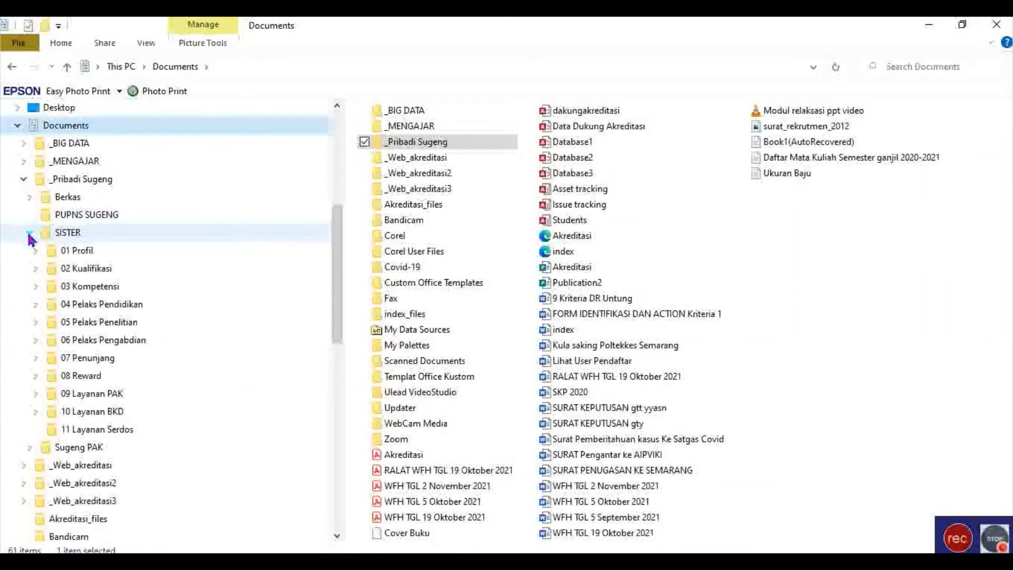
pyautogui.click(35, 322)
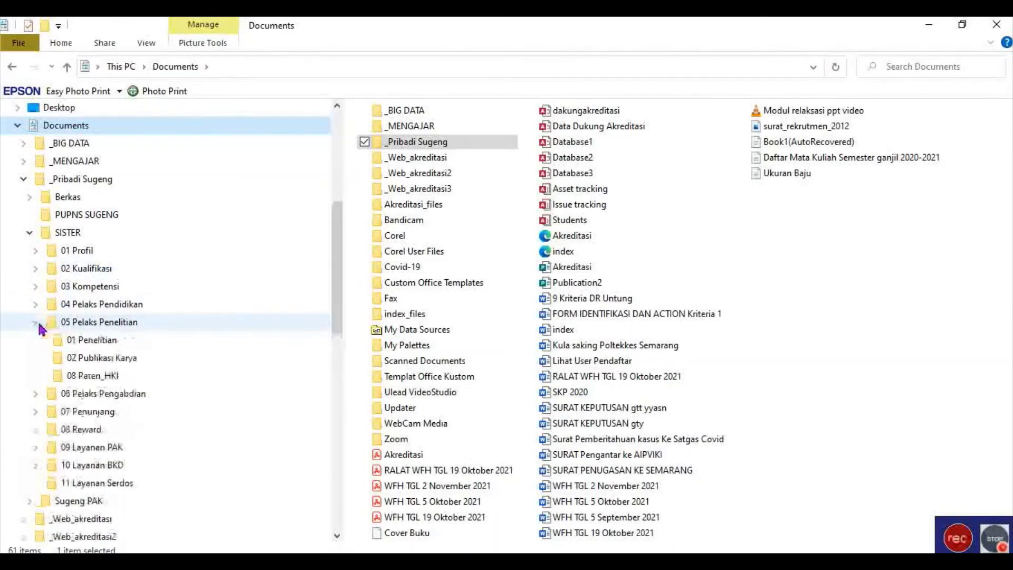
pyautogui.click(68, 361)
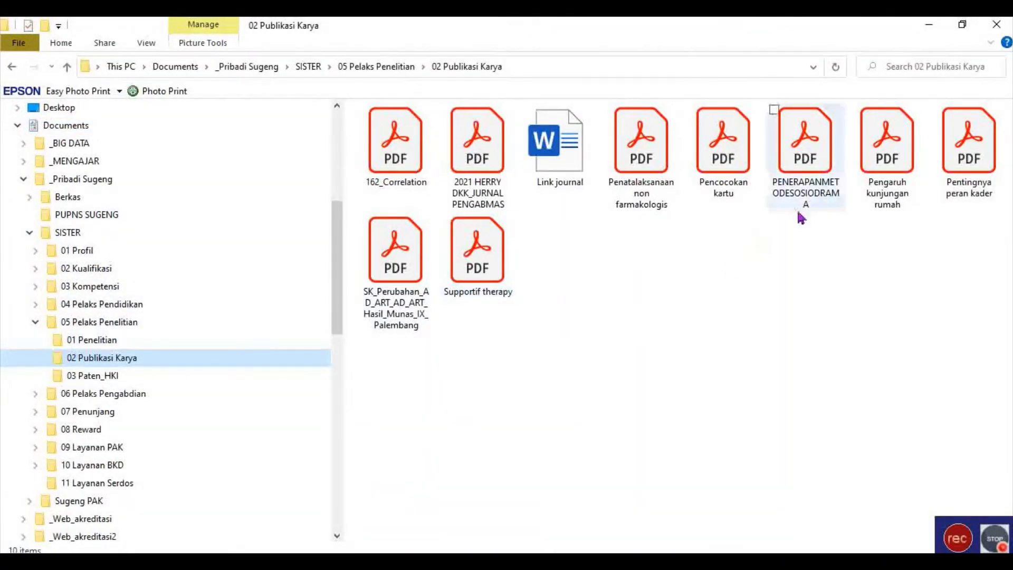
pyautogui.click(841, 181)
pyautogui.doubleClick(982, 200)
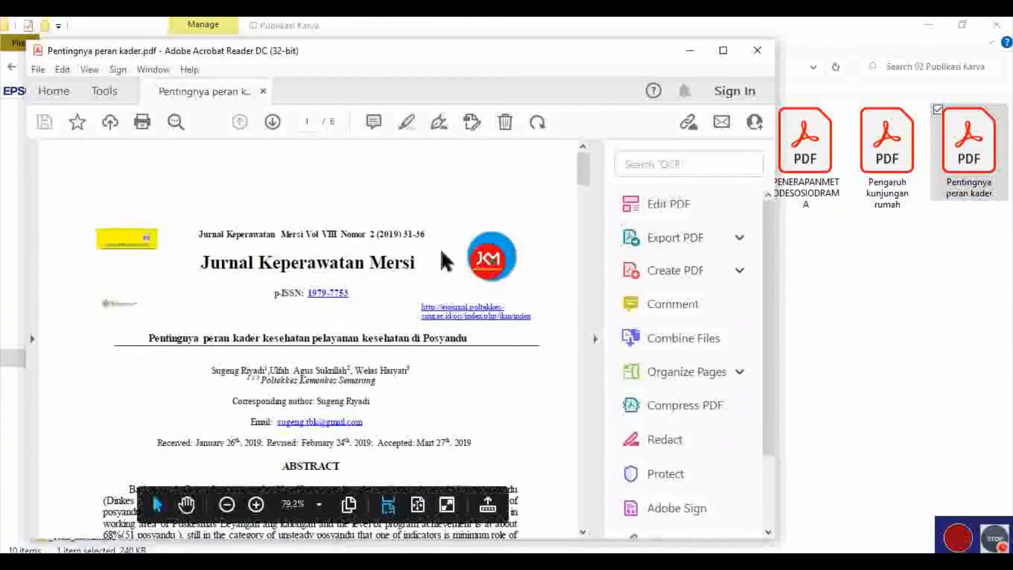
# Scroll through the article PDF in Acrobat to review its title, authors and abstract.
pyautogui.scroll(-2, 459, 253)
pyautogui.scroll(2, 414, 267)
pyautogui.scroll(-3, 411, 270)
pyautogui.scroll(-5, 412, 269)
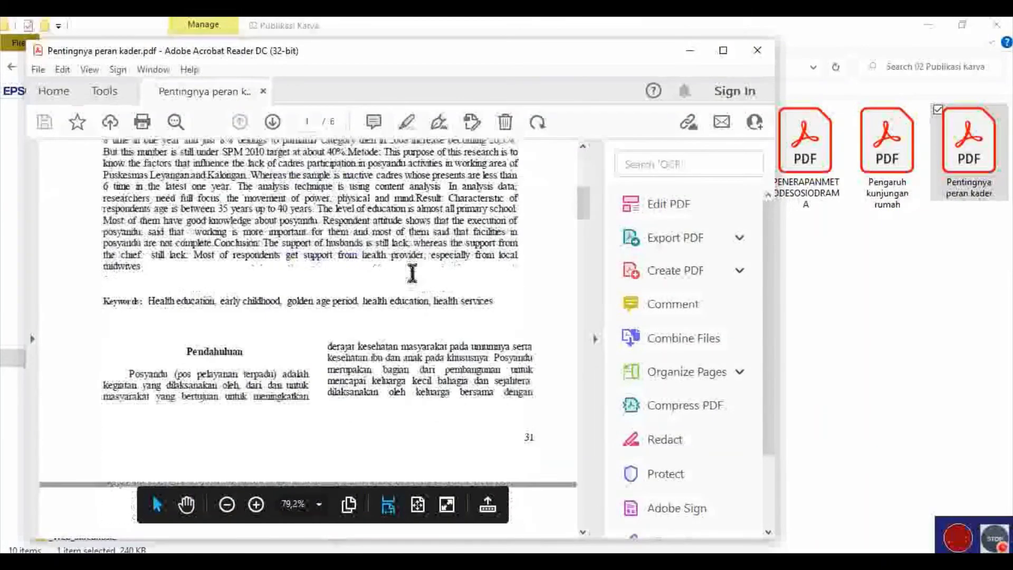
pyautogui.scroll(-2, 415, 274)
pyautogui.scroll(-5, 416, 280)
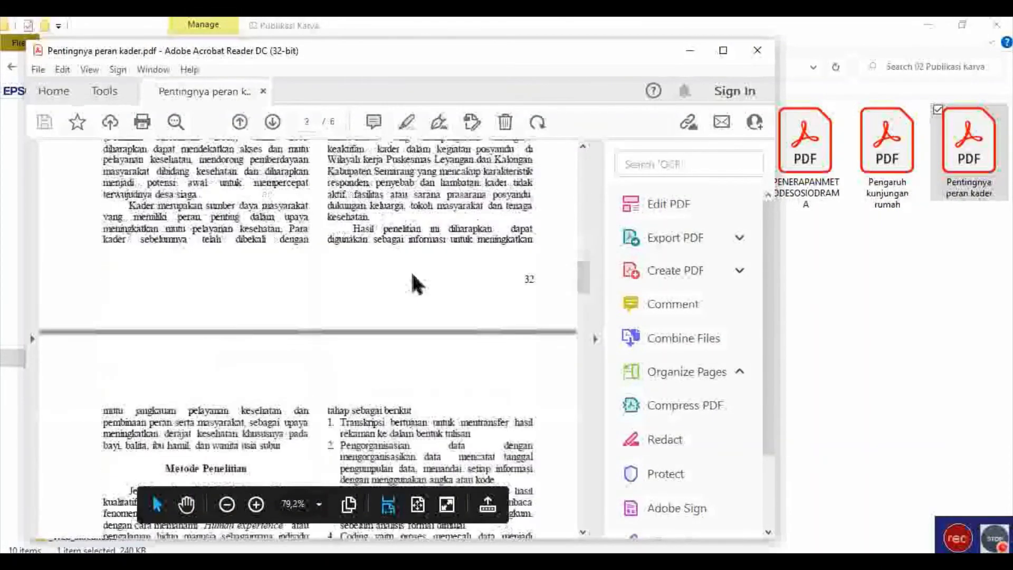
pyautogui.scroll(3, 412, 290)
pyautogui.scroll(12, 414, 288)
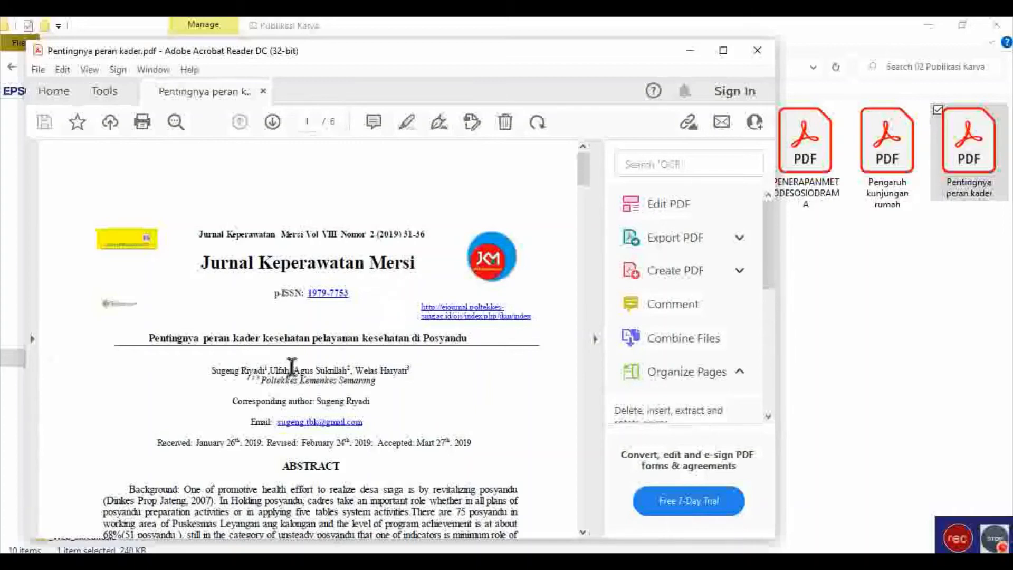
# Select the title and author lines in the PDF, then return to Mendeley's Add entry manually form.
pyautogui.moveTo(149, 338); pyautogui.dragTo(453, 339)
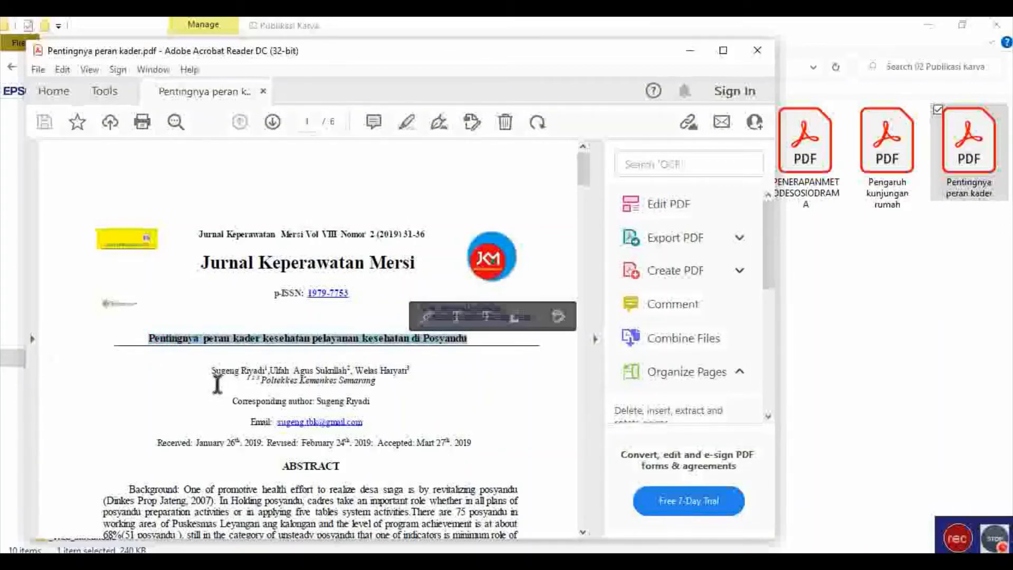
pyautogui.moveTo(217, 384); pyautogui.dragTo(314, 378)
pyautogui.click(314, 378)
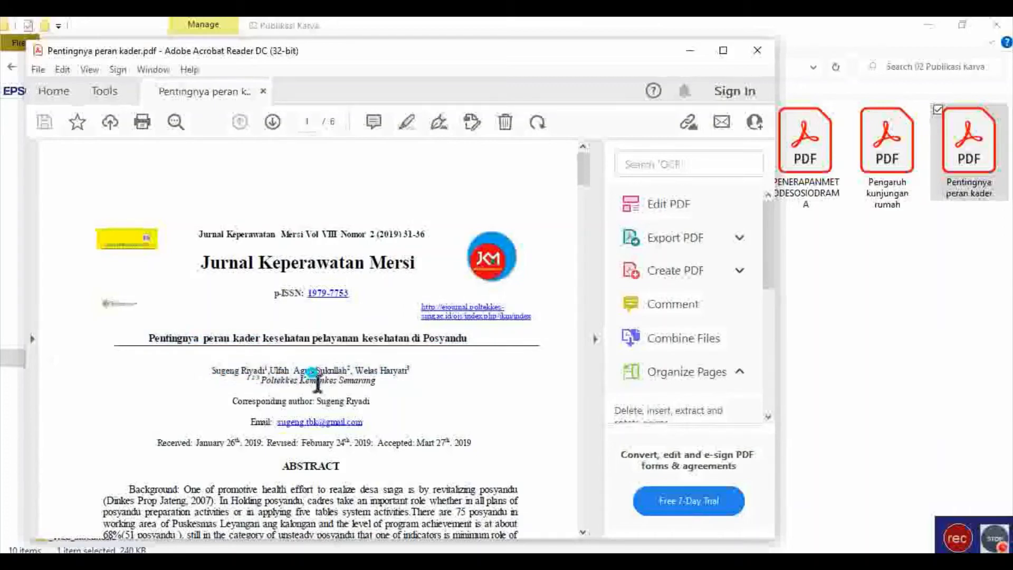
pyautogui.scroll(-5, 209, 338)
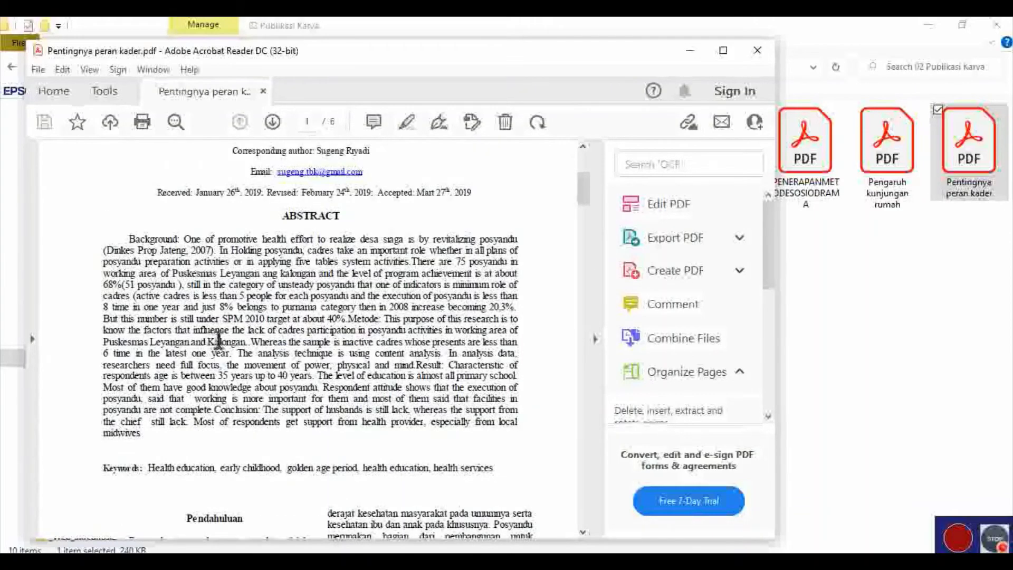
pyautogui.scroll(-3, 257, 336)
pyautogui.scroll(9, 262, 342)
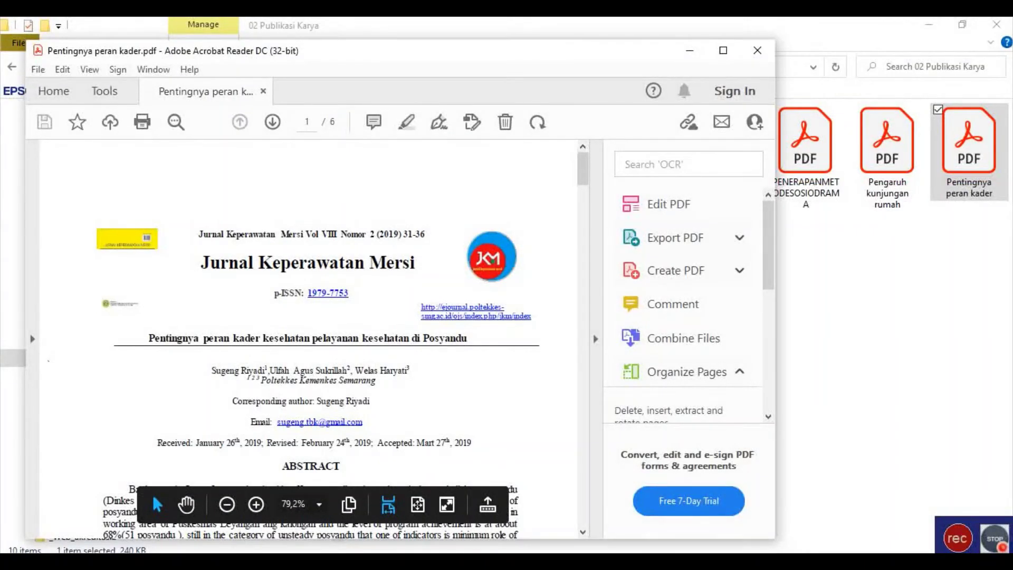
pyautogui.hotkey('alt', 'Tab')
pyautogui.scroll(10, 283, 421)
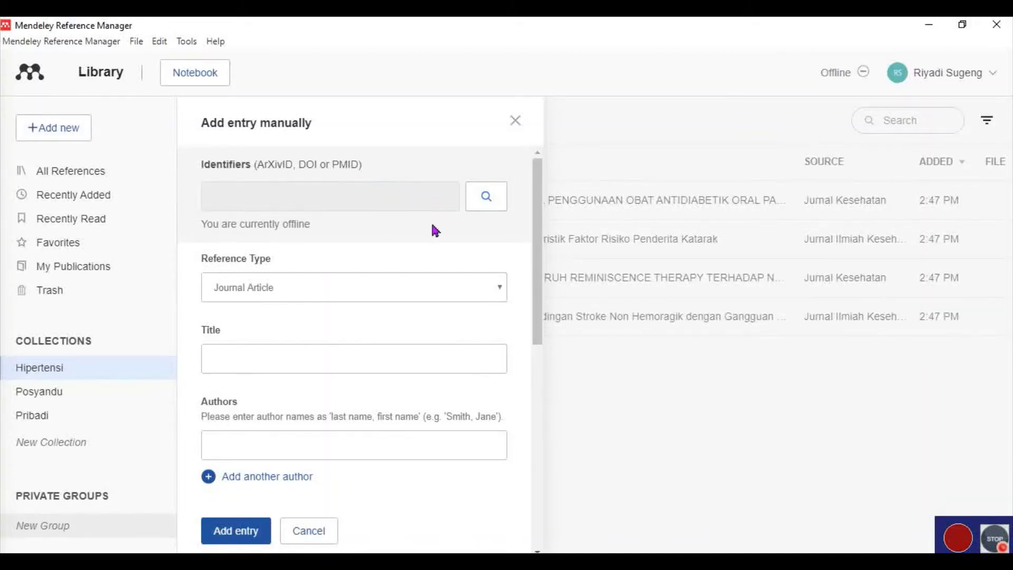
# Keep Journal Article as the type and paste the title 'Pentingnya peran kader kesehatan pelayanan kesehatan di Posyandu'.
pyautogui.click(263, 280)
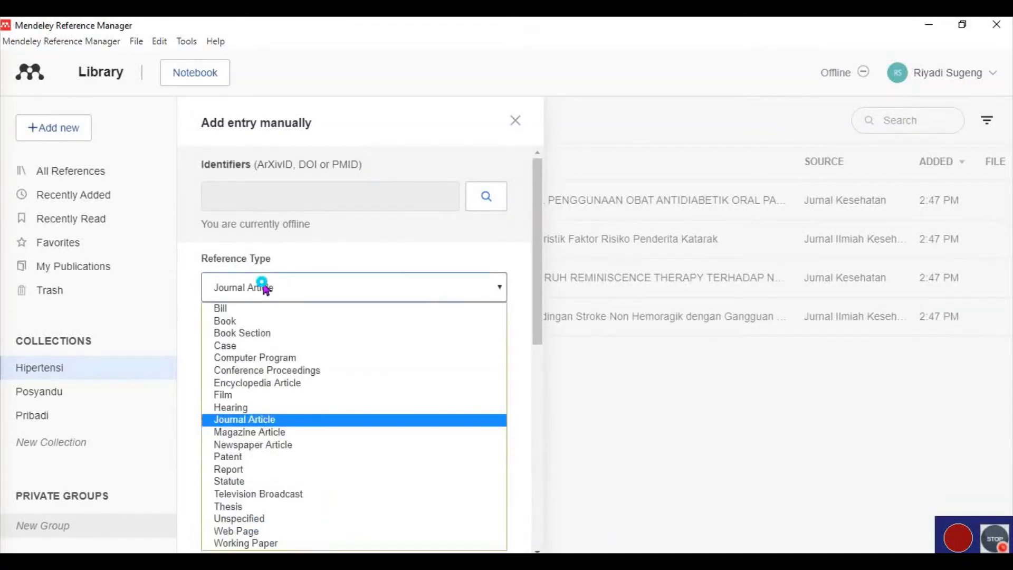
pyautogui.click(267, 421)
pyautogui.click(293, 370)
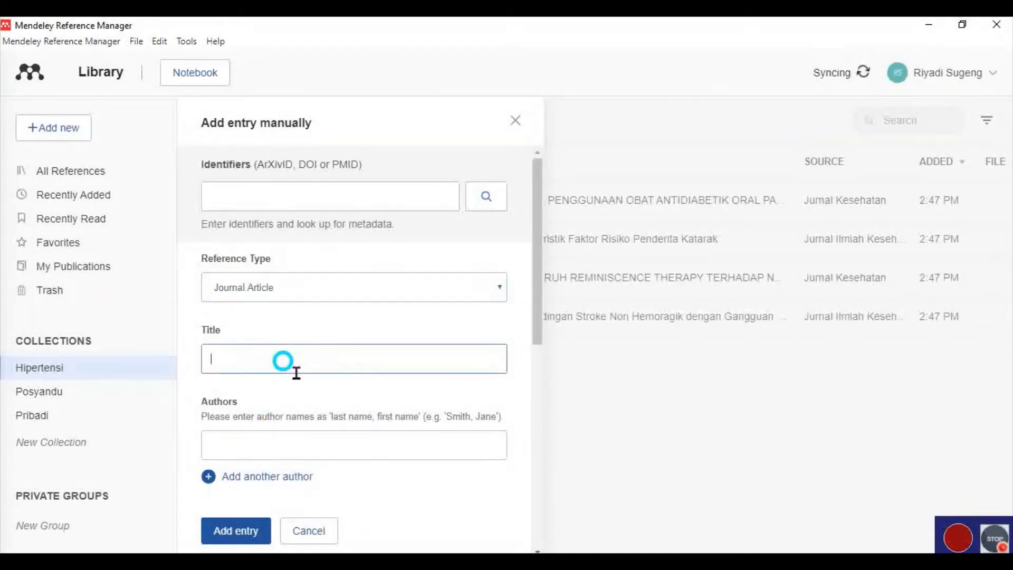
pyautogui.click(383, 560)
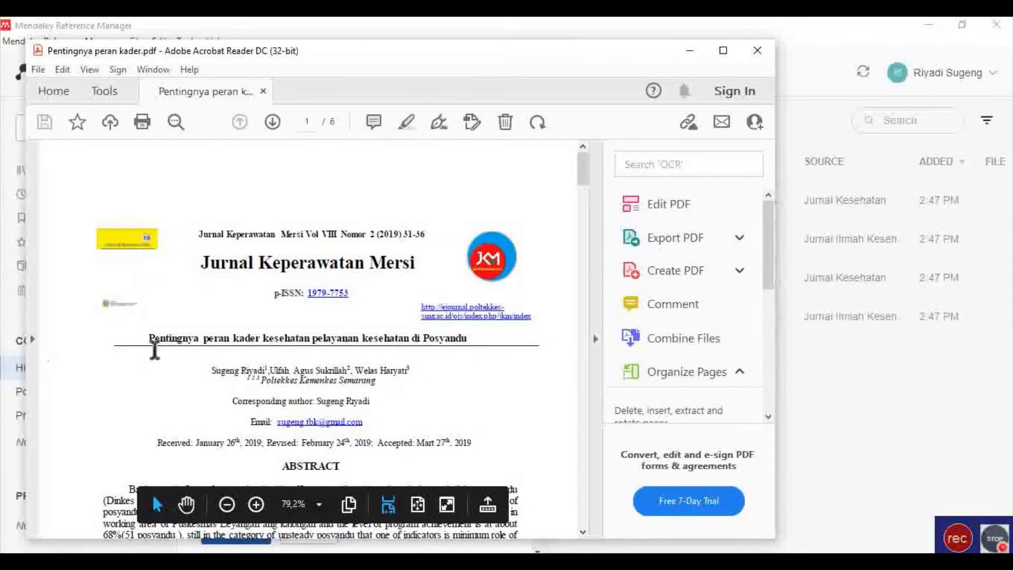
pyautogui.moveTo(150, 345); pyautogui.dragTo(467, 345)
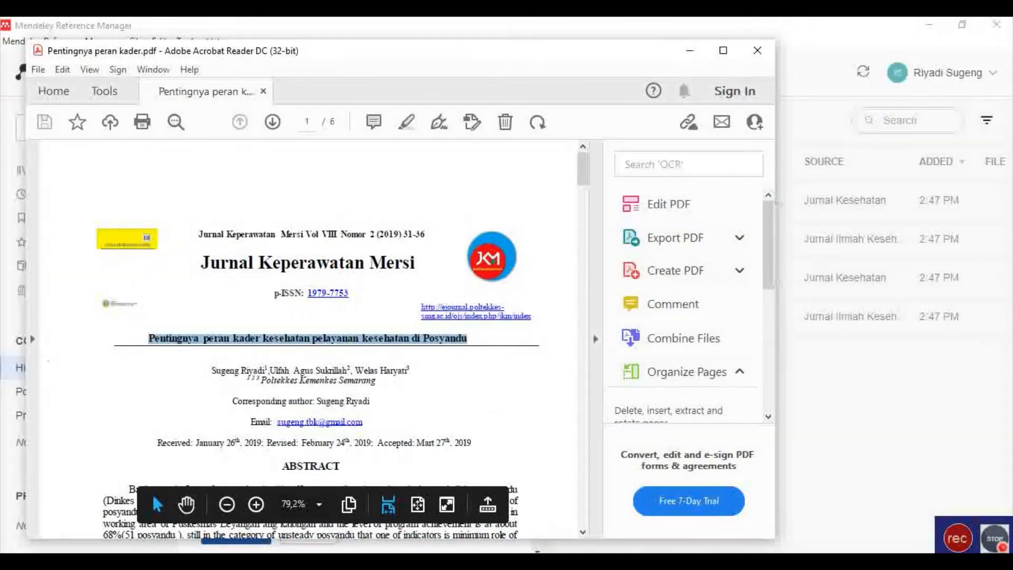
pyautogui.hotkey('alt', 'Tab')
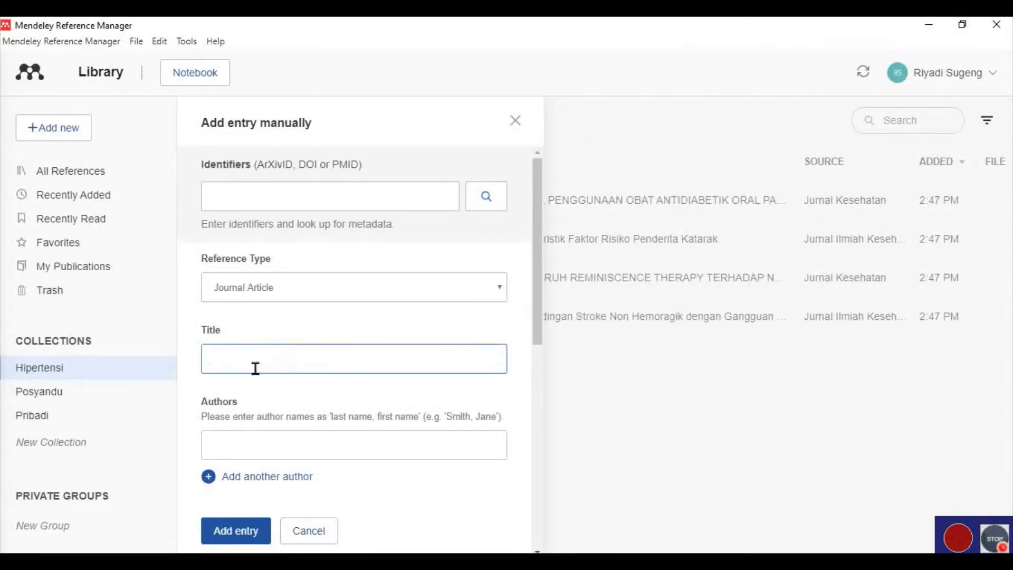
pyautogui.click(240, 360)
pyautogui.hotkey('ctrl', 'v')
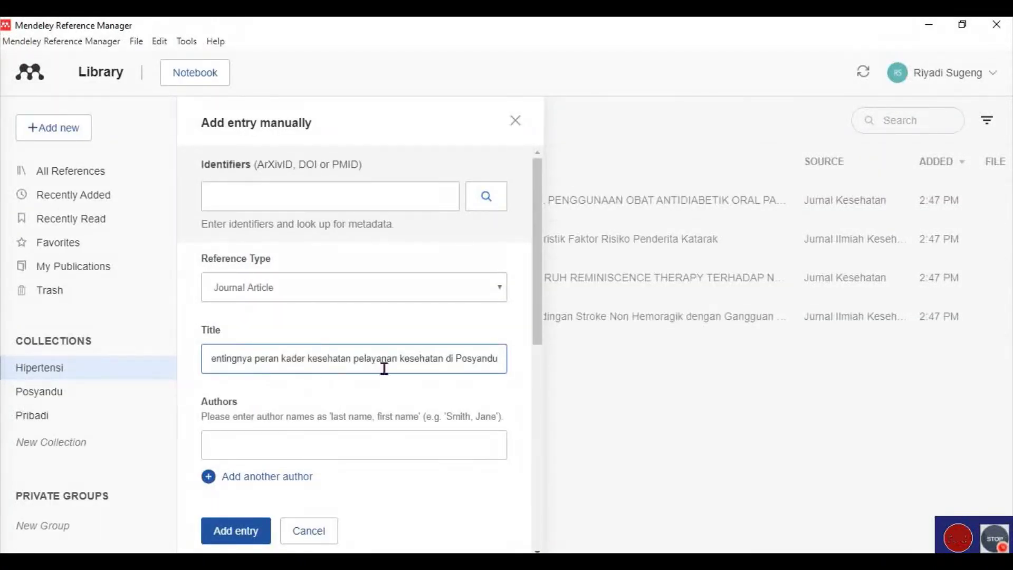
# Copy the first author's name from the PDF into Authors, removing the stray superscript 1.
pyautogui.click(282, 448)
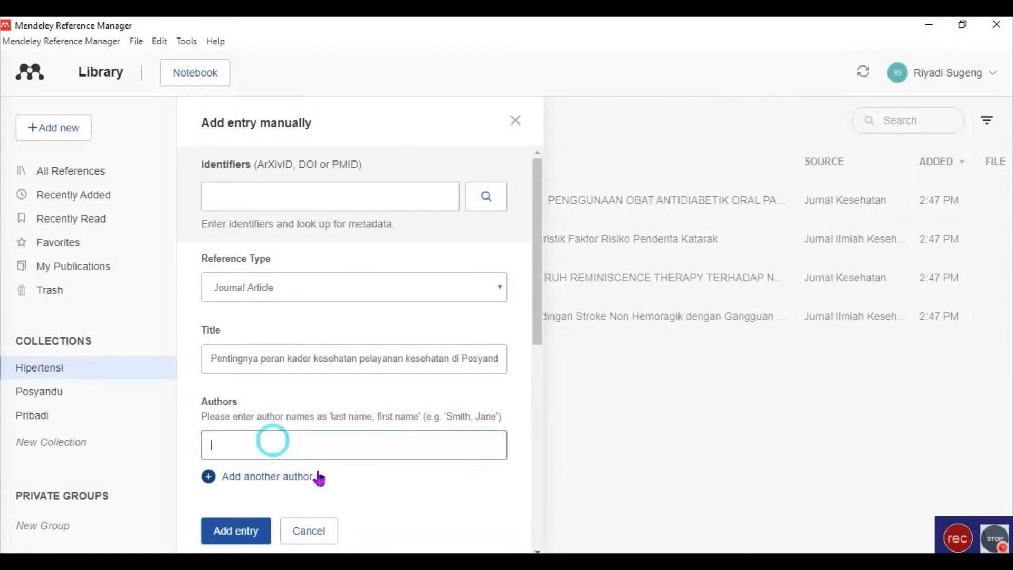
pyautogui.hotkey('alt', 'Tab')
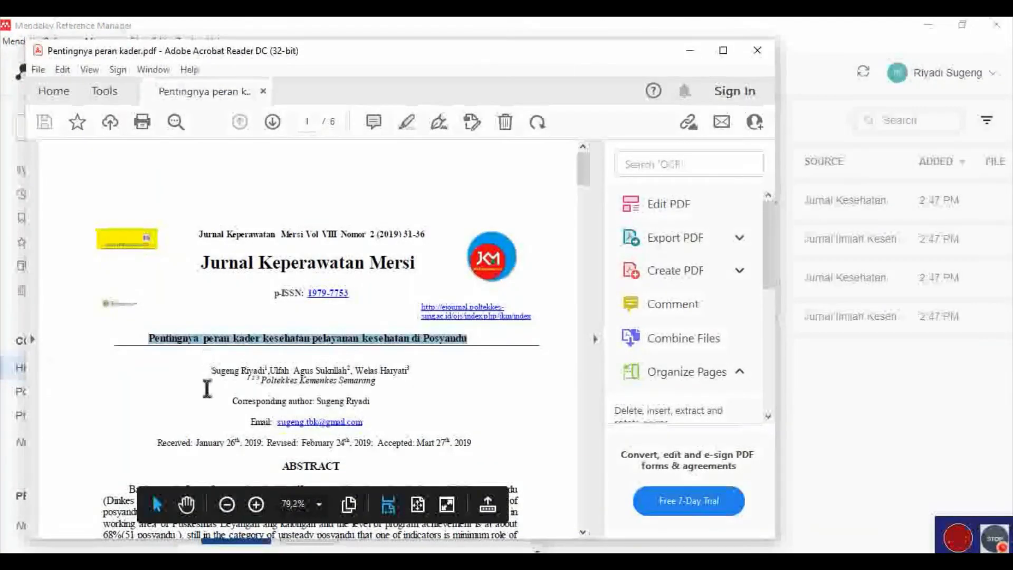
pyautogui.moveTo(214, 373); pyautogui.dragTo(263, 381)
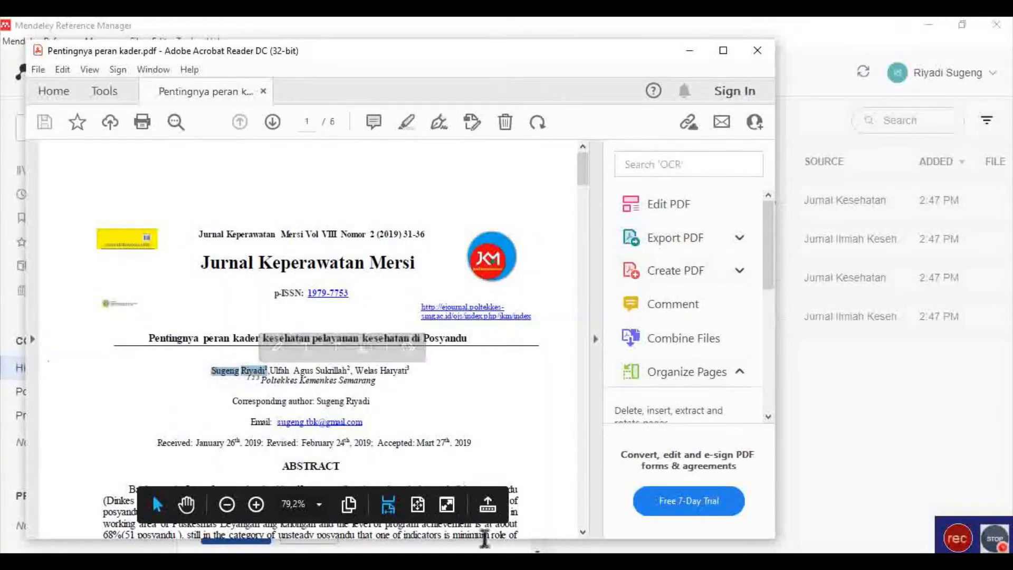
pyautogui.moveTo(528, 562)
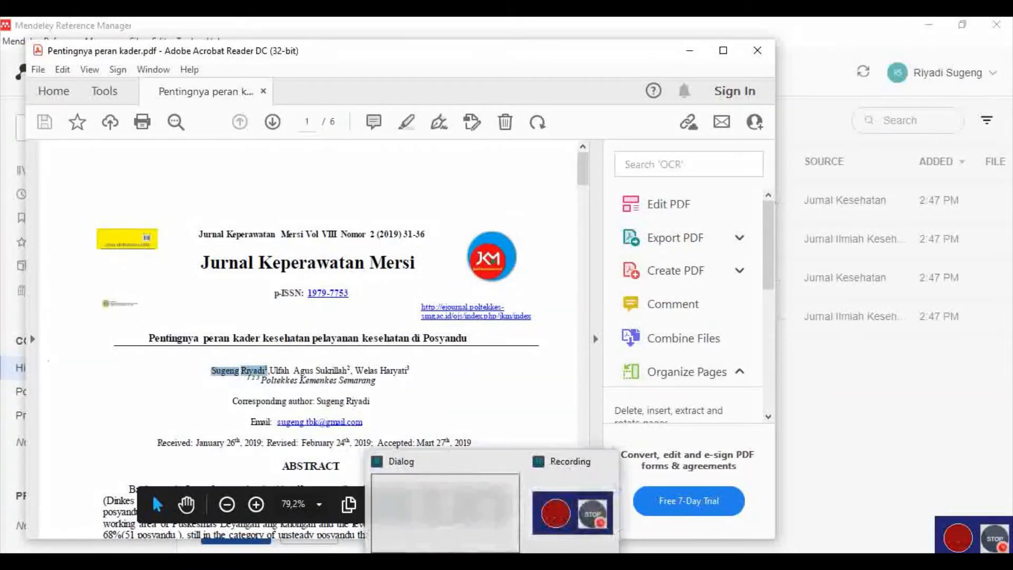
pyautogui.click(476, 562)
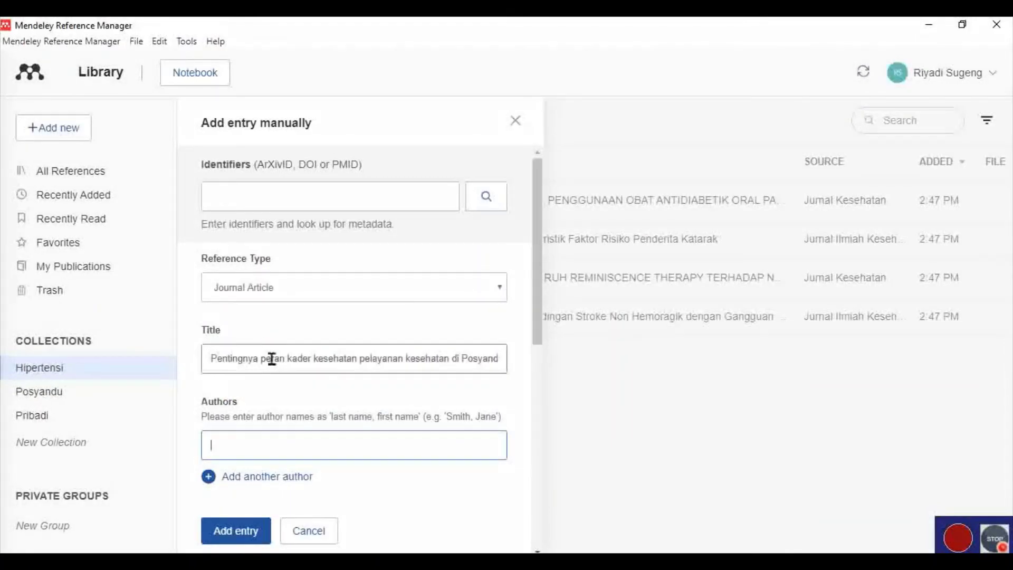
pyautogui.click(247, 445)
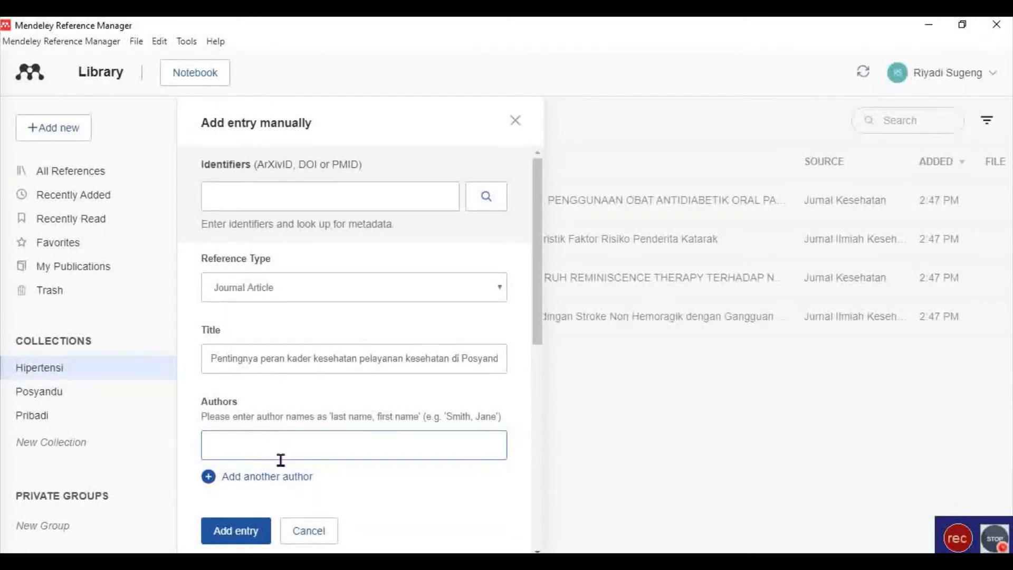
pyautogui.write('Sugeng Riyadi1')
pyautogui.press('BackSpace')
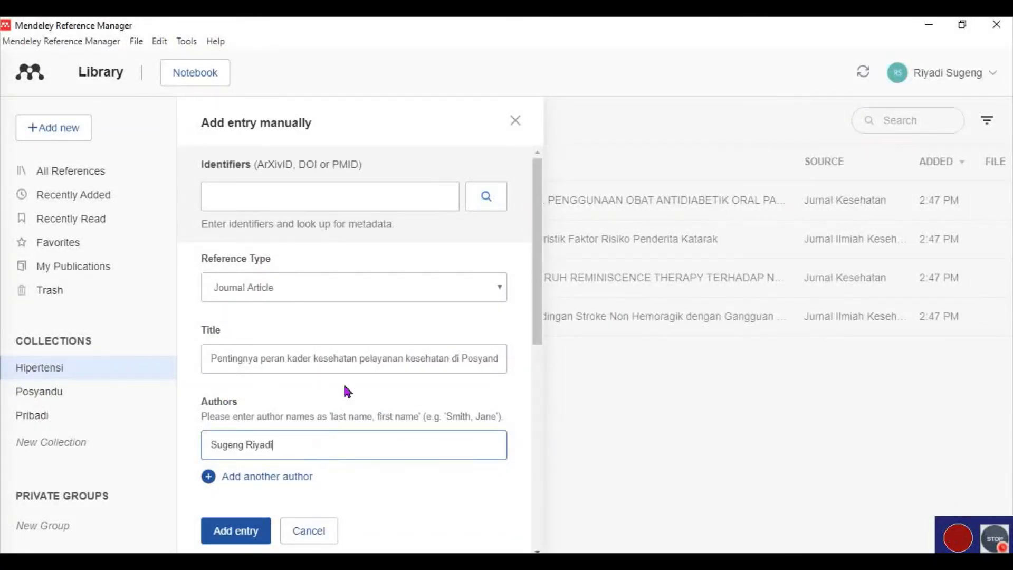
pyautogui.scroll(-3, 402, 325)
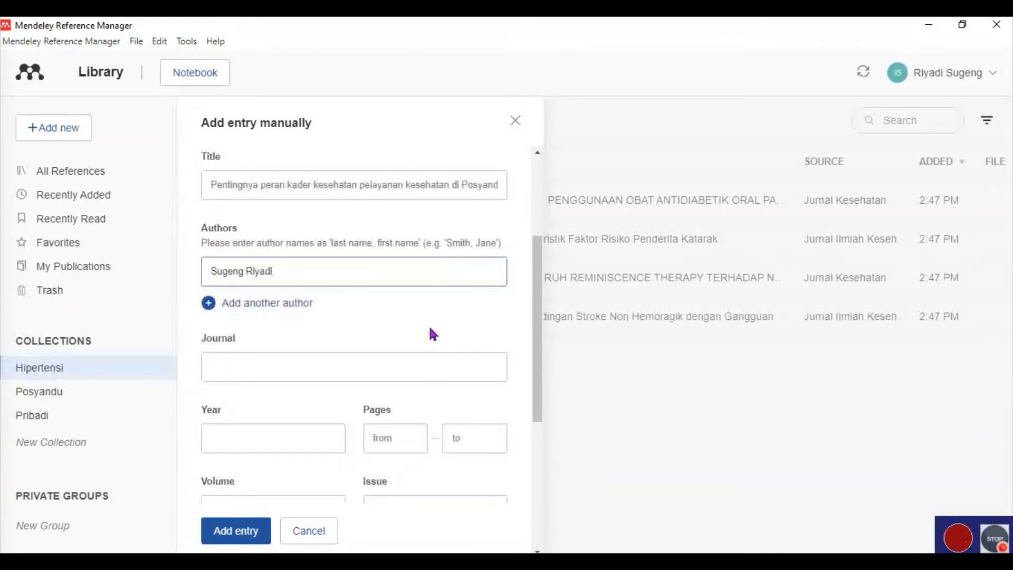
# Copy the journal name 'Jurnal Keperawatan Mersi' from the PDF into the Journal field.
pyautogui.click(324, 382)
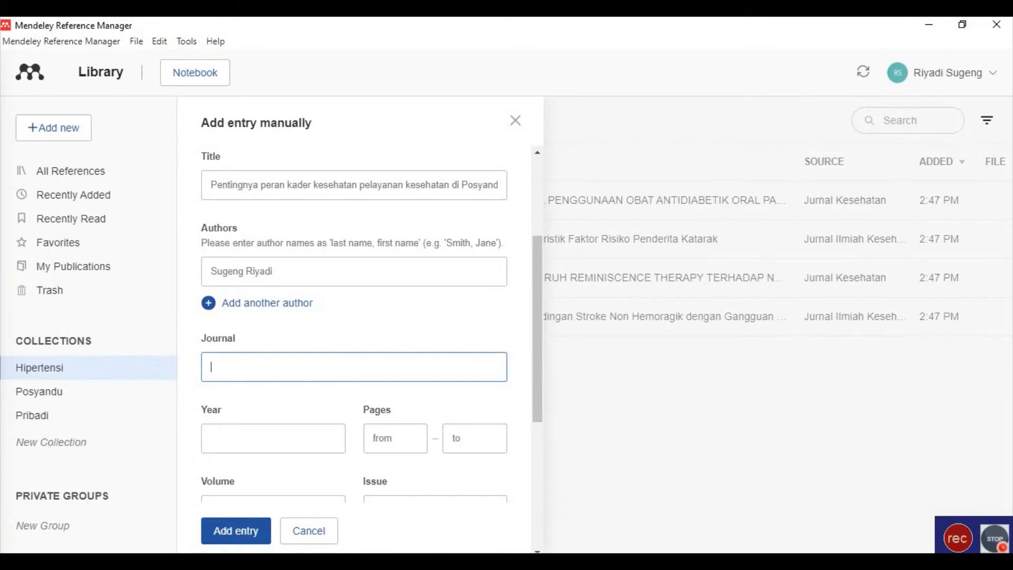
pyautogui.hotkey('alt', 'Tab')
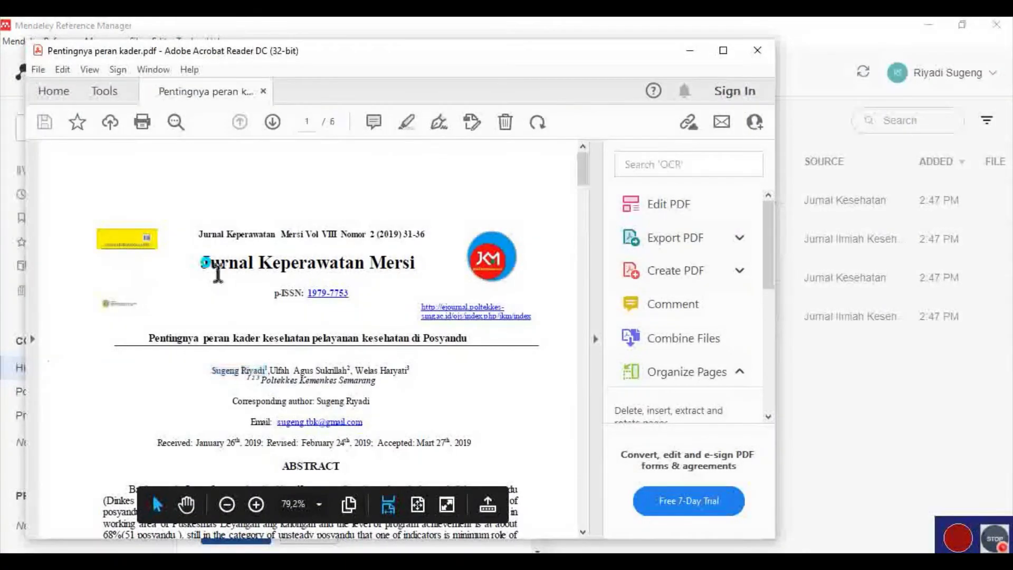
pyautogui.moveTo(218, 273); pyautogui.dragTo(395, 286)
pyautogui.hotkey('ctrl', 'c')
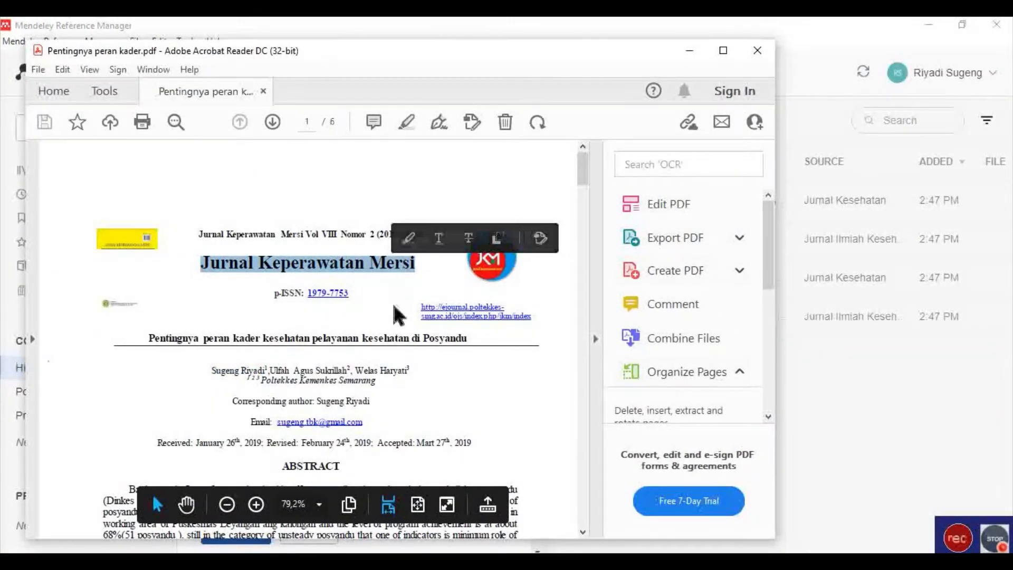
pyautogui.hotkey('alt', 'Tab')
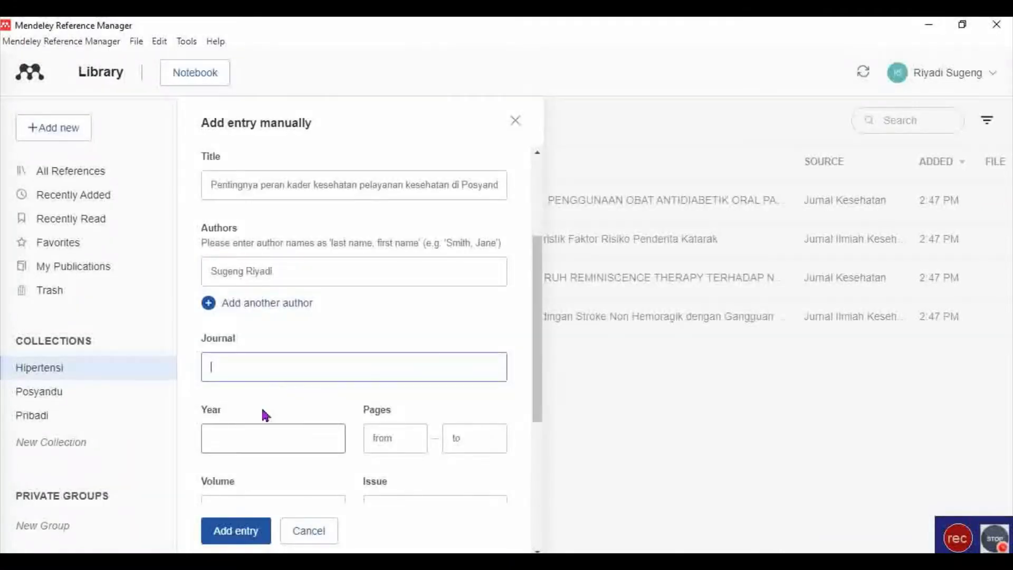
pyautogui.click(264, 363)
pyautogui.hotkey('ctrl', 'v')
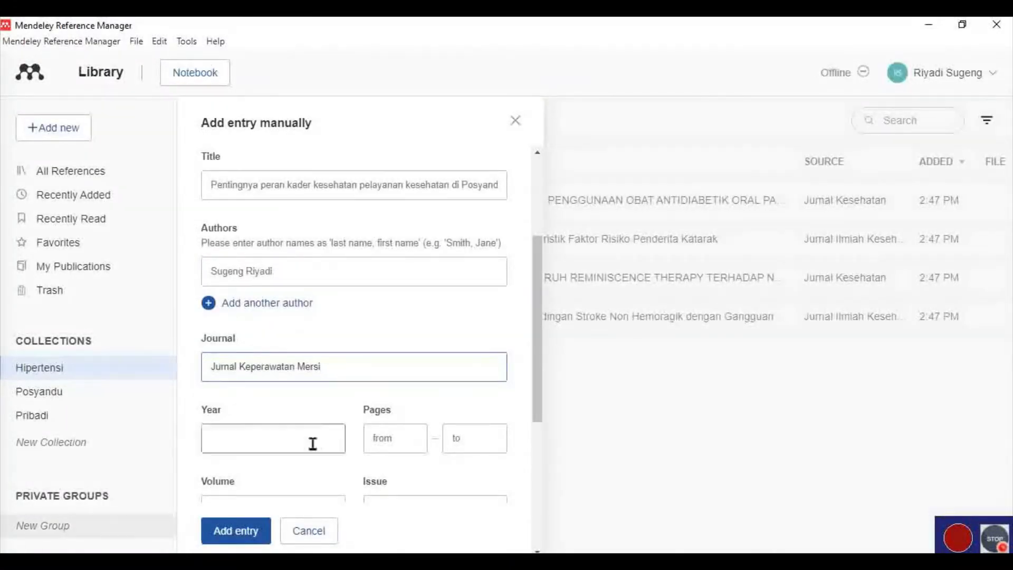
# Fill in year 2019 and pages 31 to 36.
pyautogui.click(287, 450)
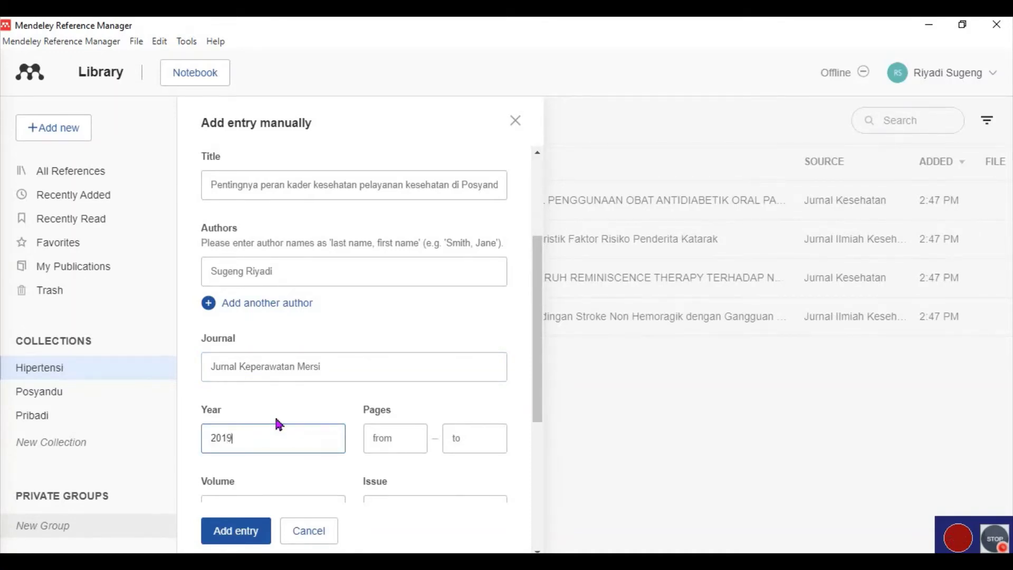
pyautogui.click(397, 440)
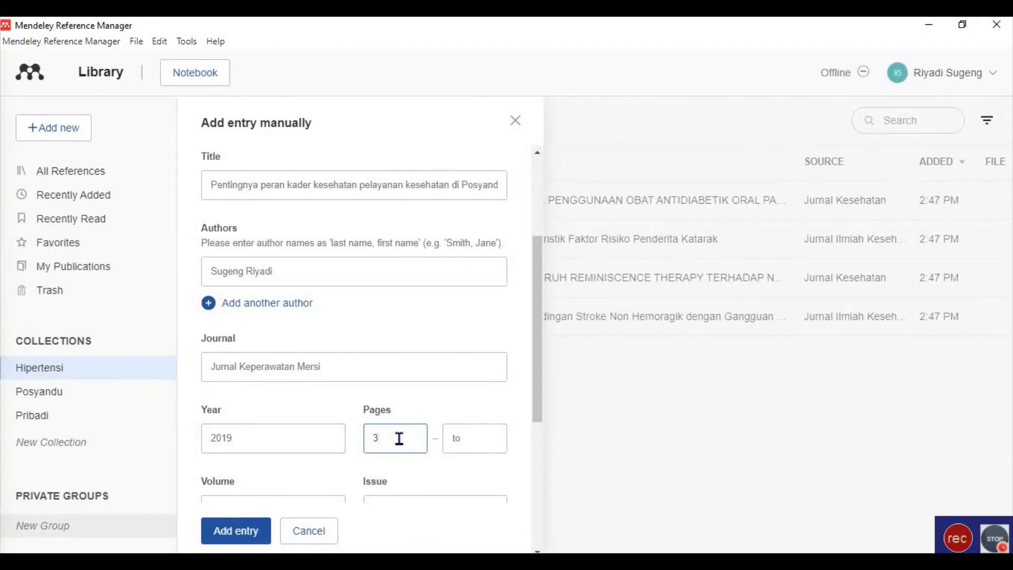
pyautogui.click(476, 436)
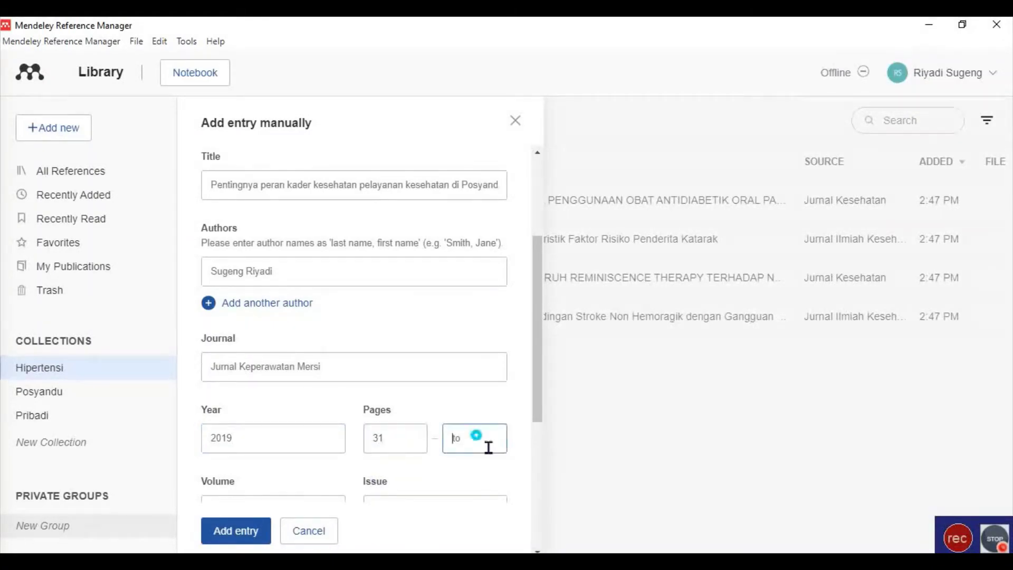
pyautogui.write('3')
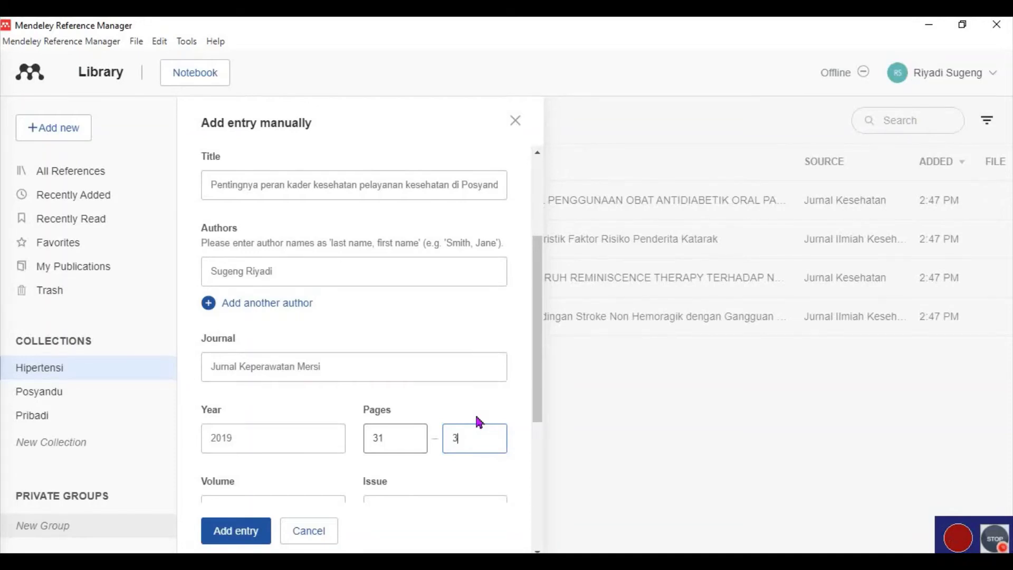
pyautogui.write('6')
pyautogui.scroll(-3, 441, 414)
pyautogui.click(290, 344)
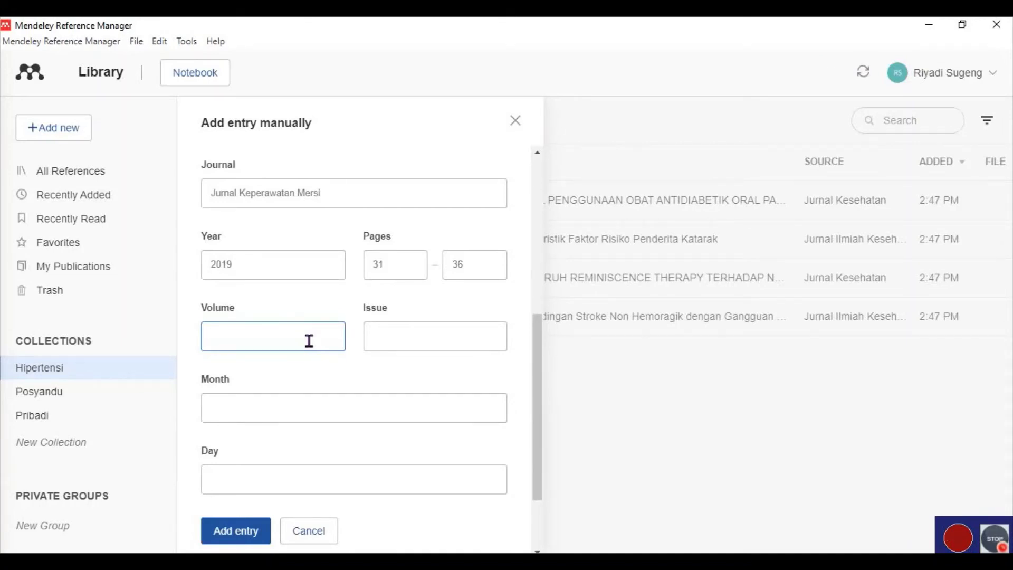
# Enter issue 2, month 10 and day 1 in the entry form.
pyautogui.click(409, 332)
pyautogui.write('2')
pyautogui.press('Tab')
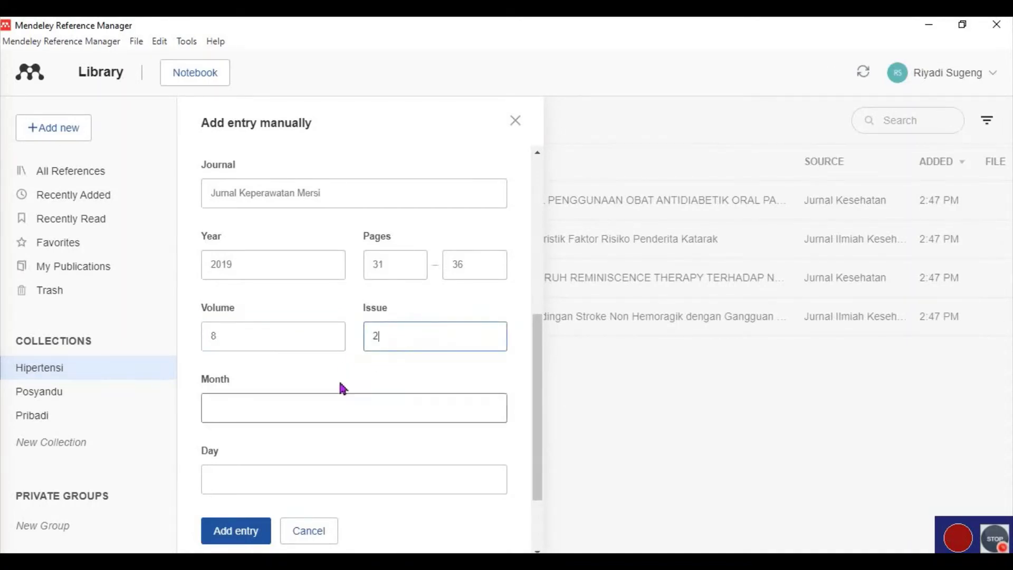
pyautogui.click(285, 417)
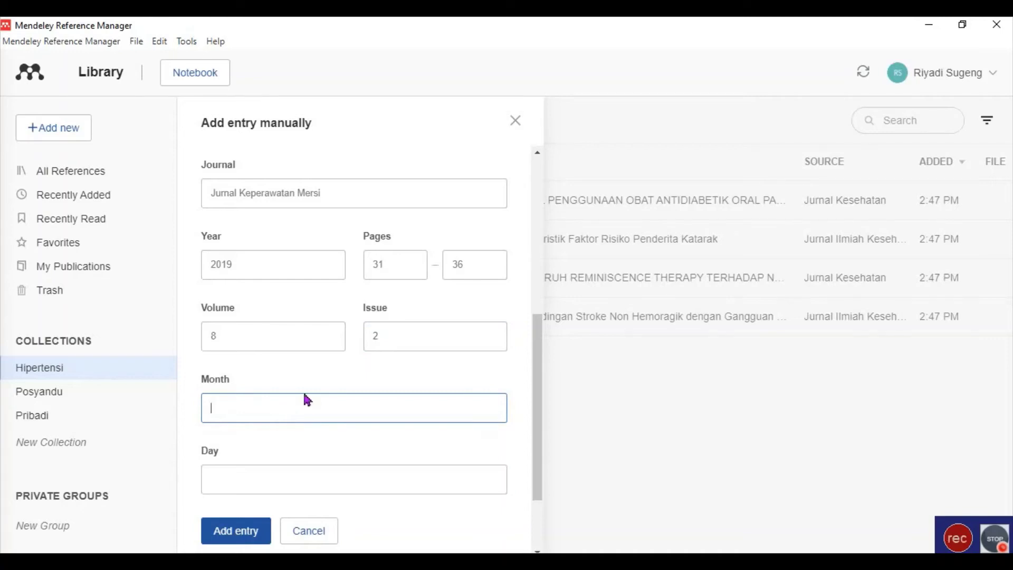
pyautogui.write('Ok')
pyautogui.press('BackSpace')
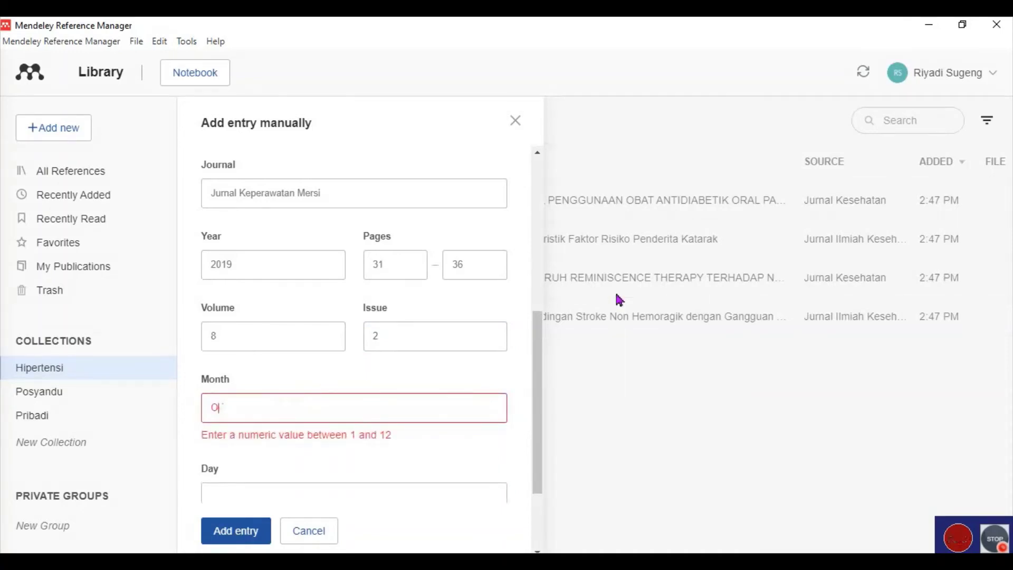
pyautogui.press('BackSpace')
pyautogui.write('10')
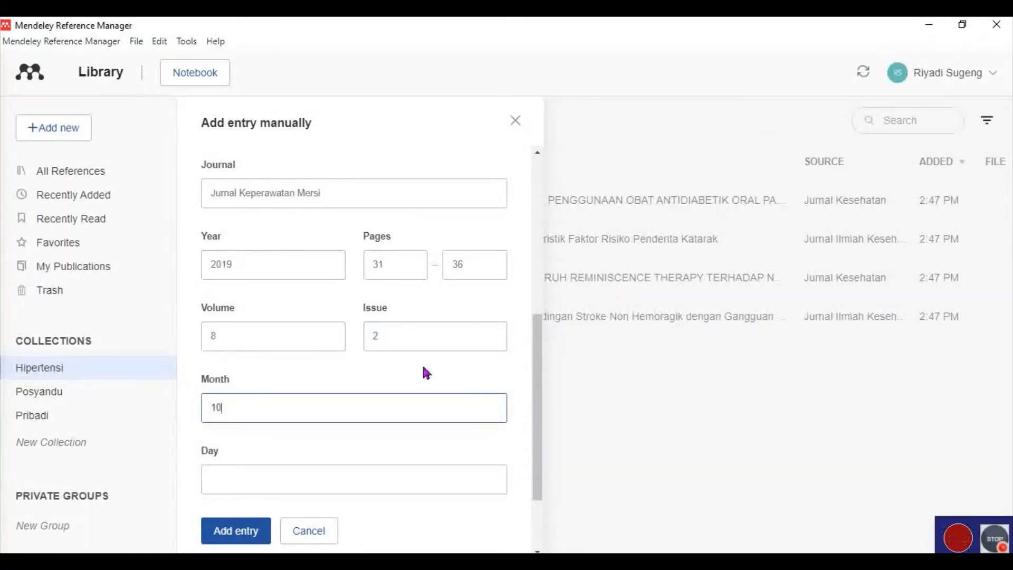
pyautogui.click(321, 493)
pyautogui.write('1')
pyautogui.scroll(-2, 383, 432)
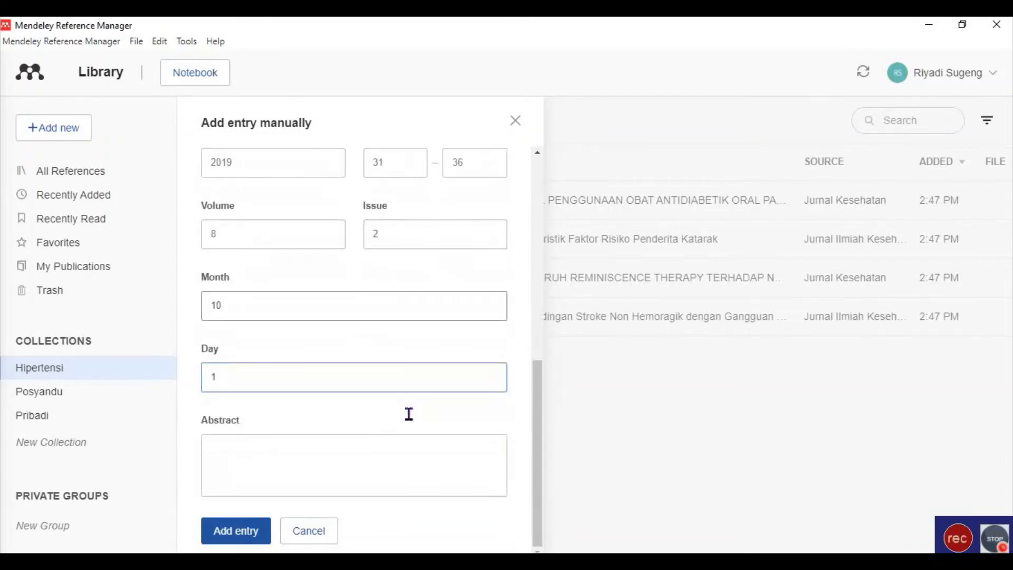
# Copy the abstract from the PDF into the Abstract field and add the entry to the library.
pyautogui.click(330, 459)
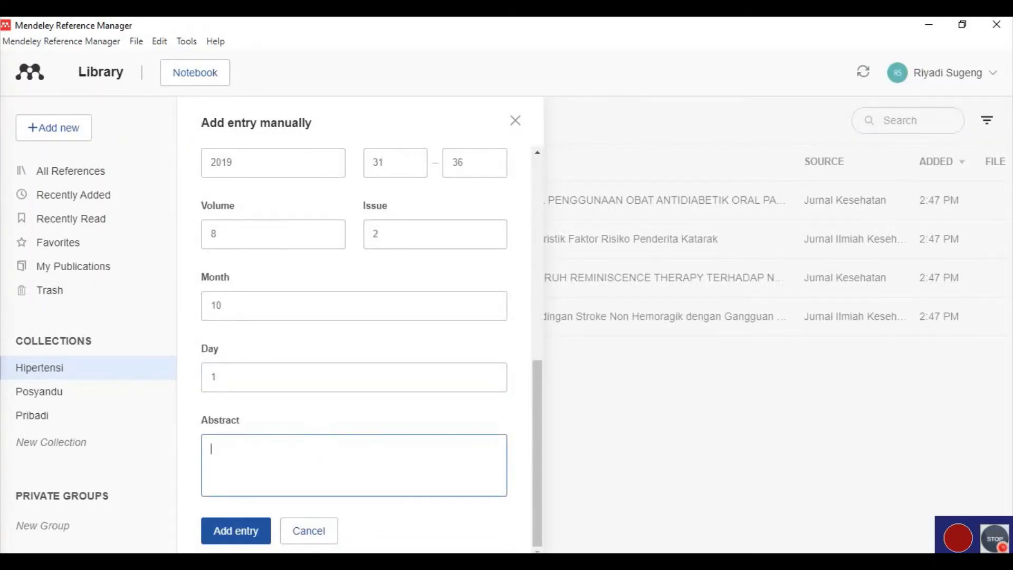
pyautogui.hotkey('alt', 'Tab')
pyautogui.scroll(-5, 298, 384)
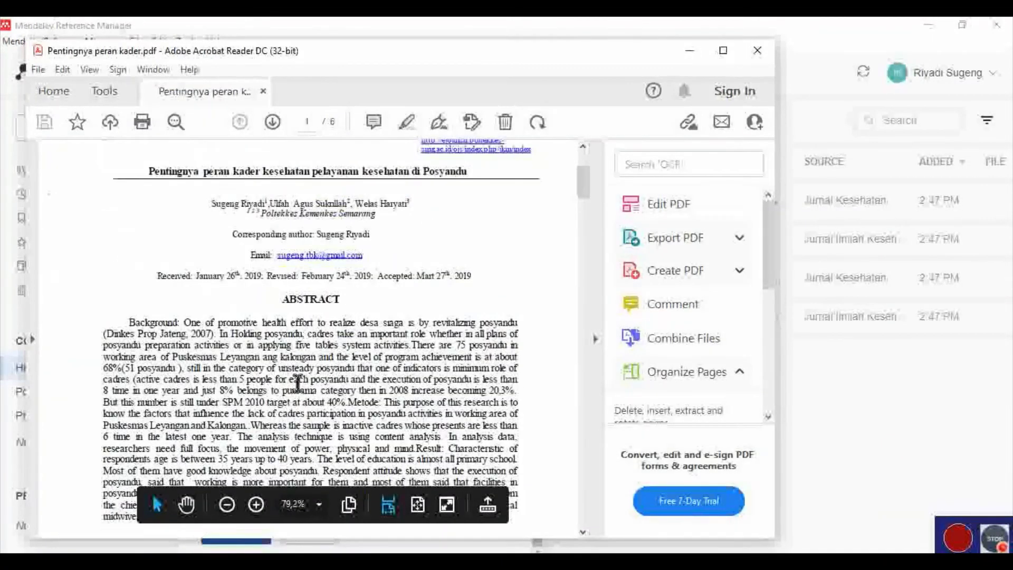
pyautogui.moveTo(129, 323); pyautogui.dragTo(425, 539)
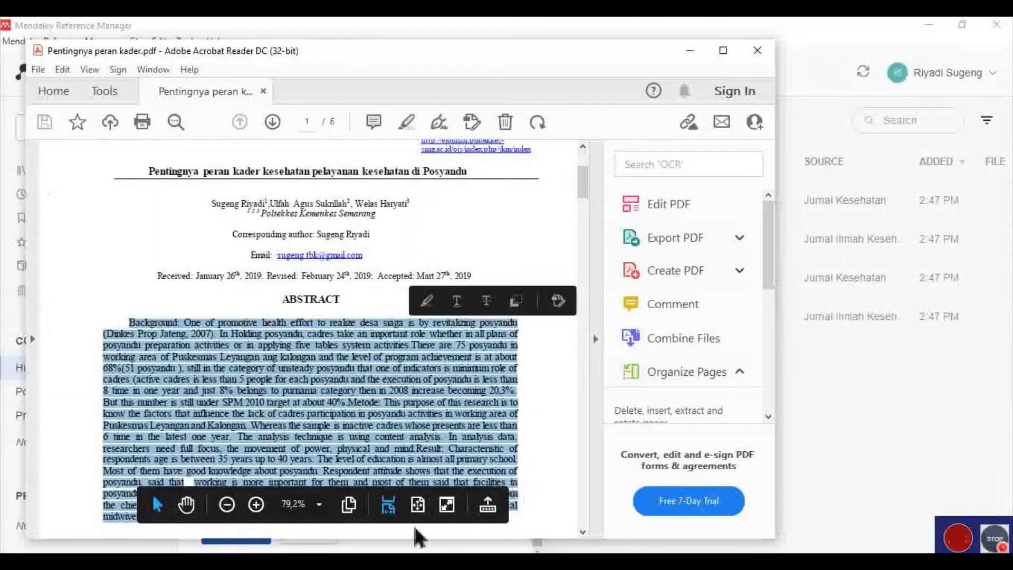
pyautogui.rightClick(351, 444)
pyautogui.click(479, 226)
pyautogui.click(389, 549)
pyautogui.click(331, 454)
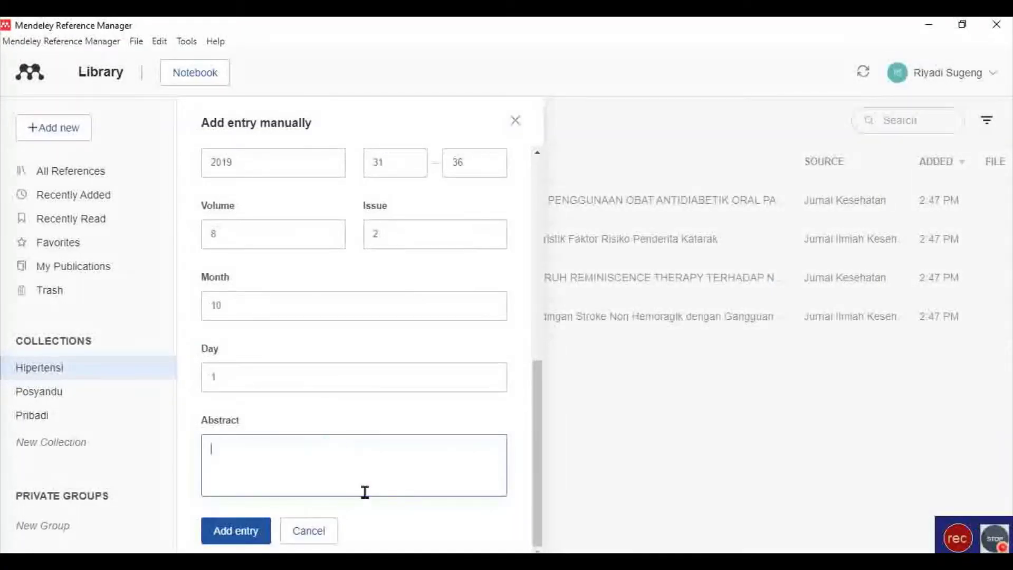
pyautogui.hotkey('ctrl', 'v')
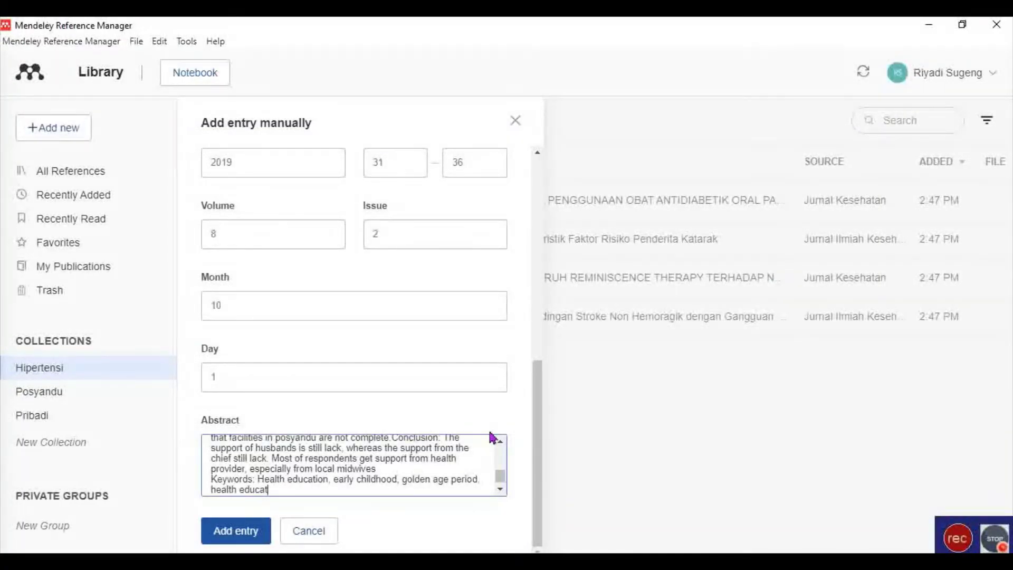
pyautogui.moveTo(538, 459); pyautogui.dragTo(518, 253)
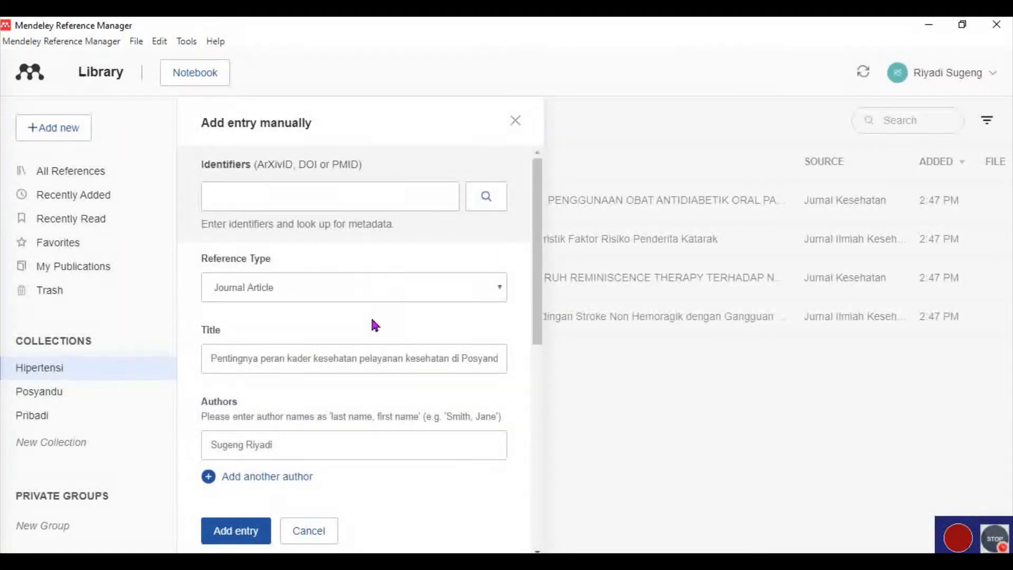
pyautogui.scroll(-10, 396, 333)
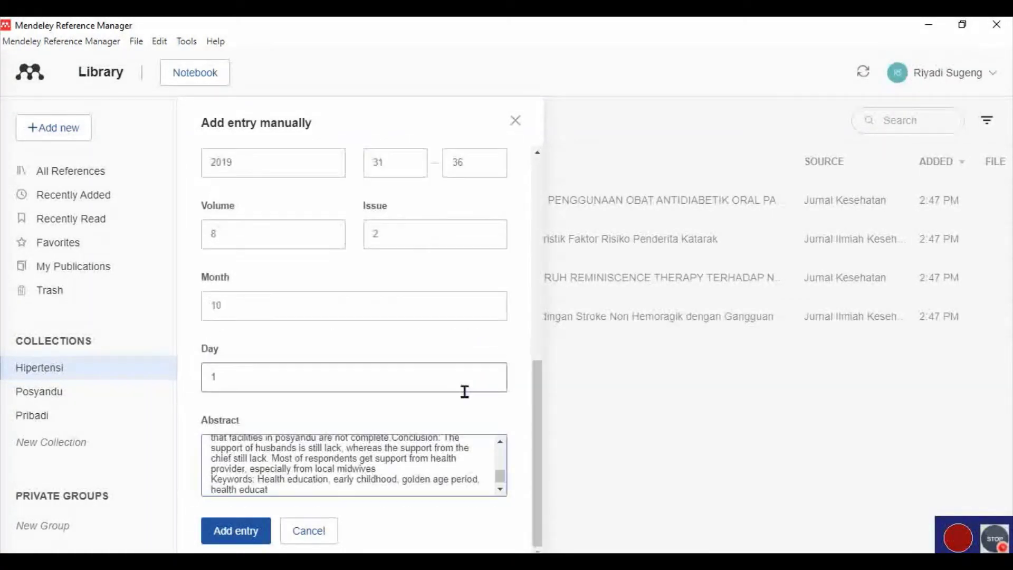
pyautogui.click(246, 532)
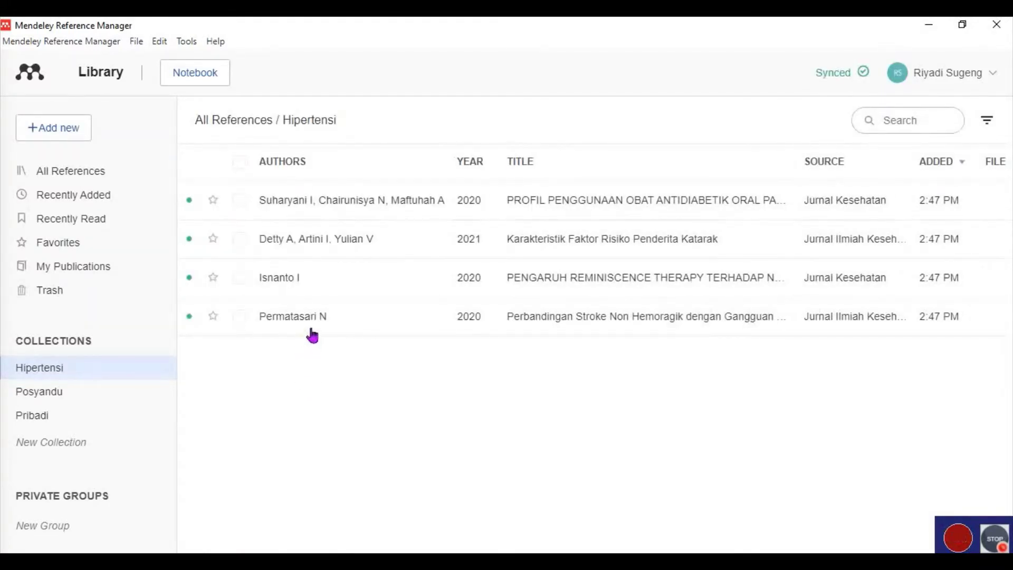
# Drag the new Posyandu cadre article from All References into Pribadi and view that collection.
pyautogui.click(96, 181)
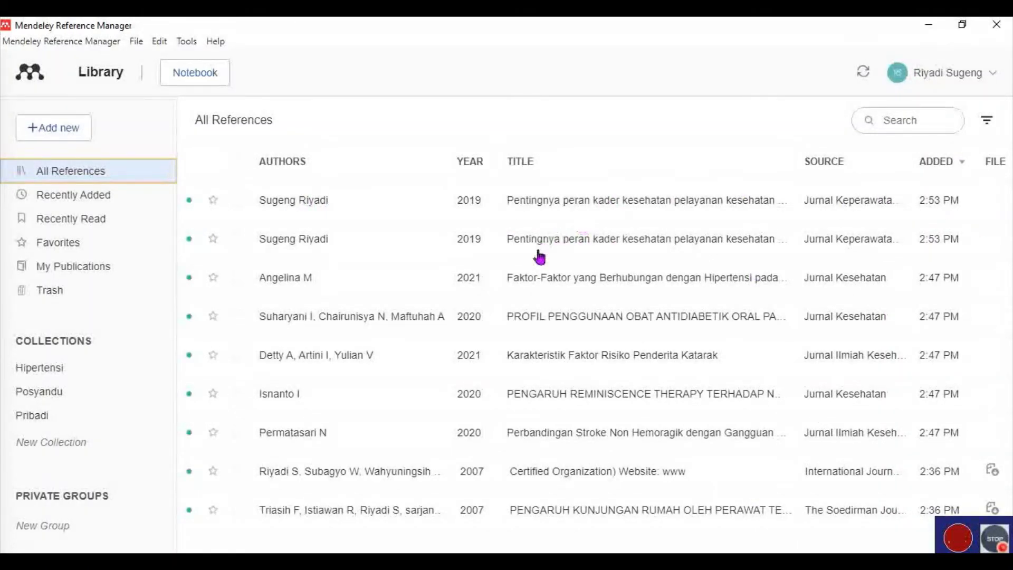
pyautogui.click(326, 204)
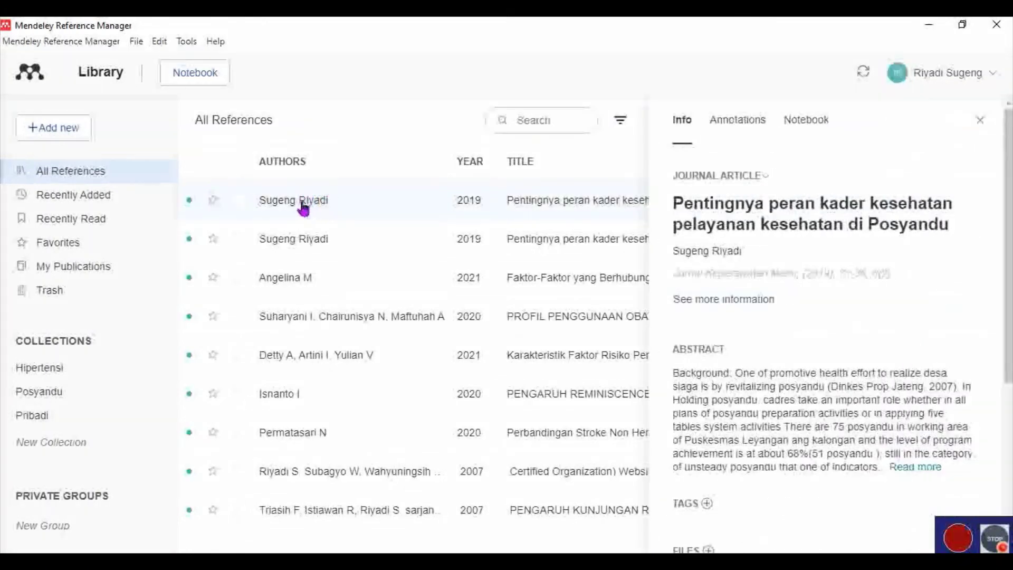
pyautogui.moveTo(310, 204); pyautogui.dragTo(88, 417)
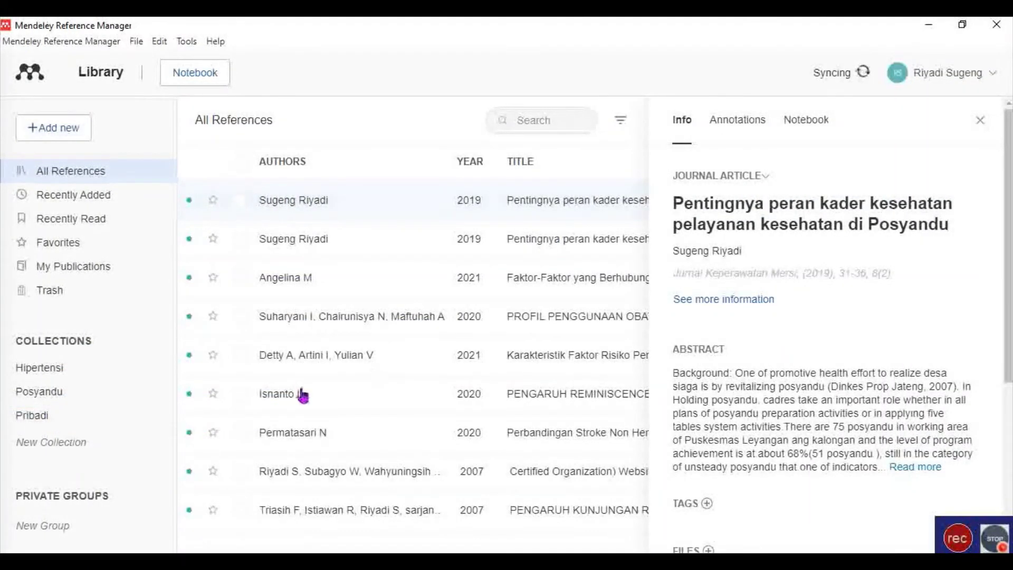
pyautogui.click(62, 415)
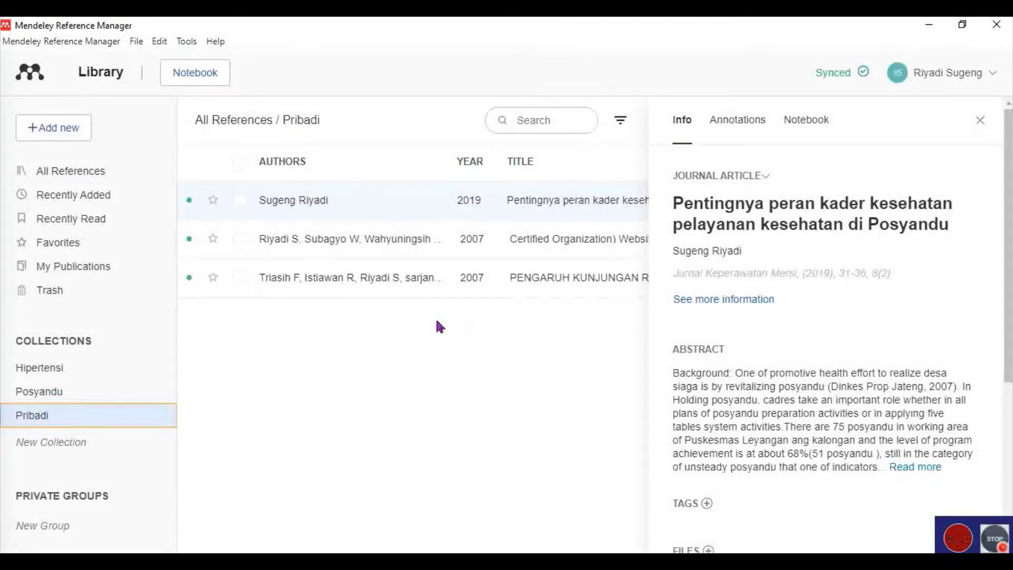
pyautogui.click(981, 121)
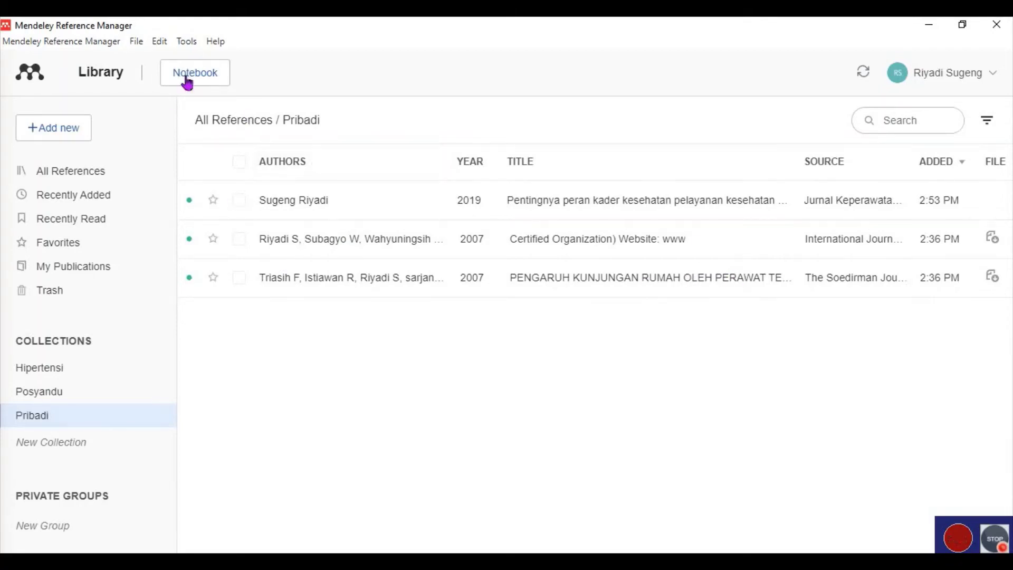
# Choose Install Mendeley Cite for Microsoft Word from the Tools menu.
pyautogui.click(188, 42)
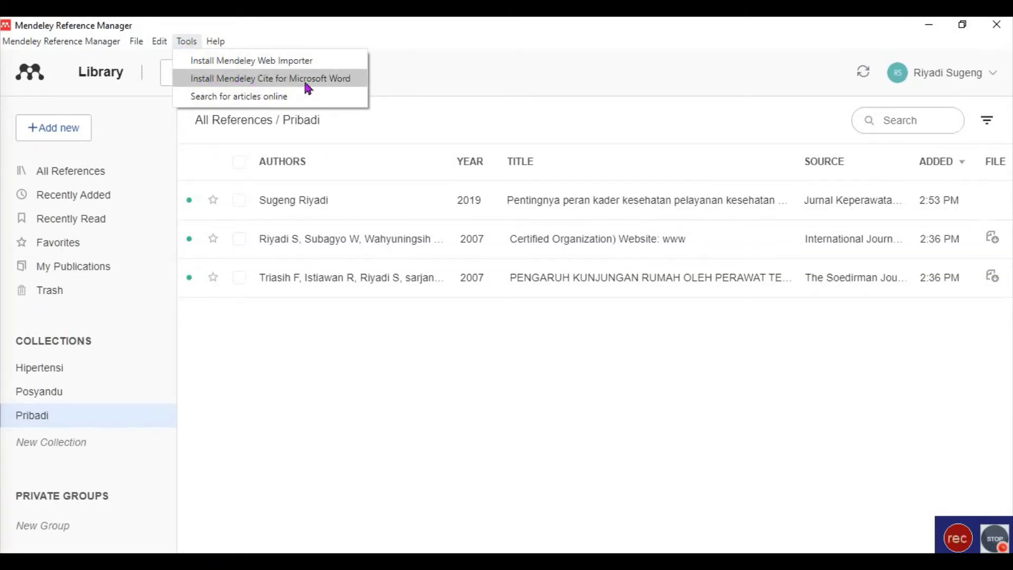
pyautogui.click(336, 83)
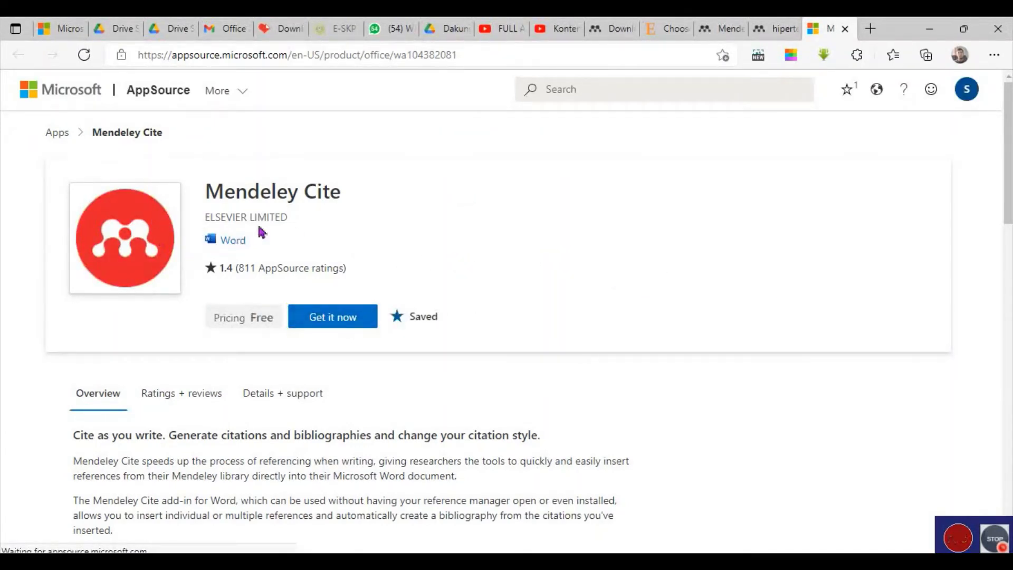
# Get the free Mendeley Cite add-in, fill the work e-mail from autofill, give consent, and continue.
pyautogui.click(353, 324)
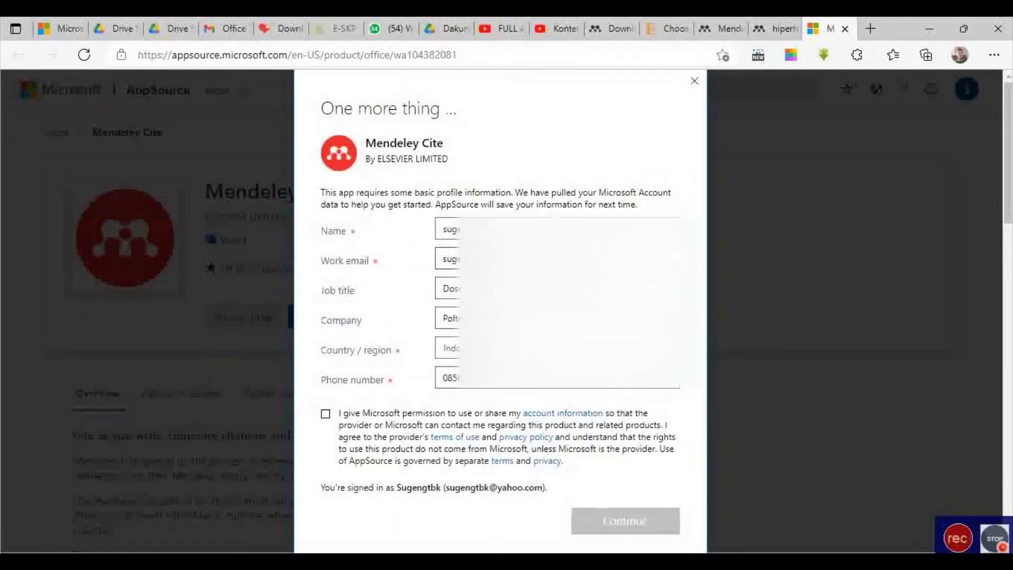
pyautogui.click(448, 259)
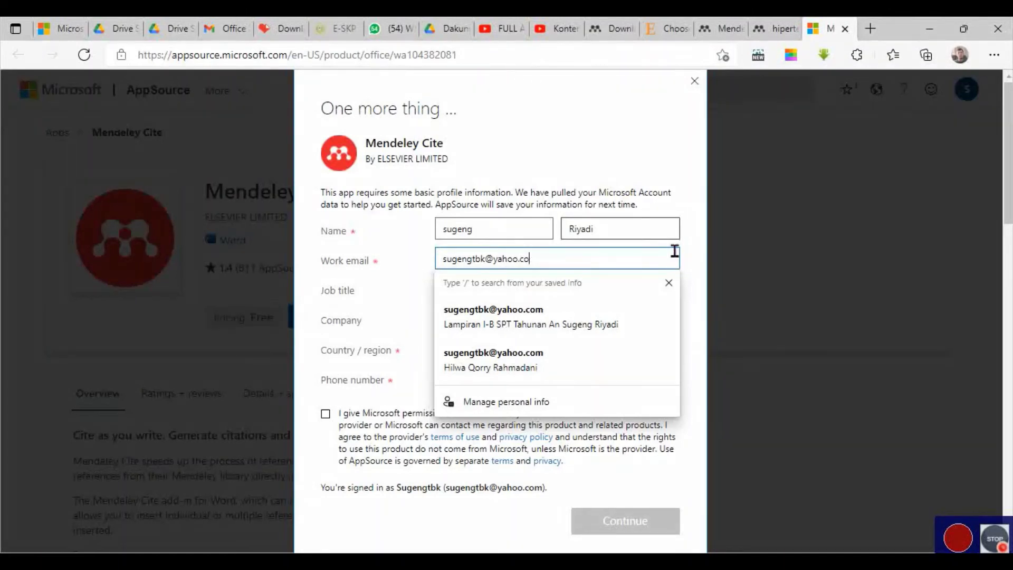
pyautogui.press('BackSpace')
pyautogui.press('BackSpace')
pyautogui.press('BackSpace')
pyautogui.press('BackSpace')
pyautogui.press('BackSpace')
pyautogui.press('BackSpace')
pyautogui.press('BackSpace')
pyautogui.press('BackSpace')
pyautogui.press('BackSpace')
pyautogui.press('BackSpace')
pyautogui.press('BackSpace')
pyautogui.press('BackSpace')
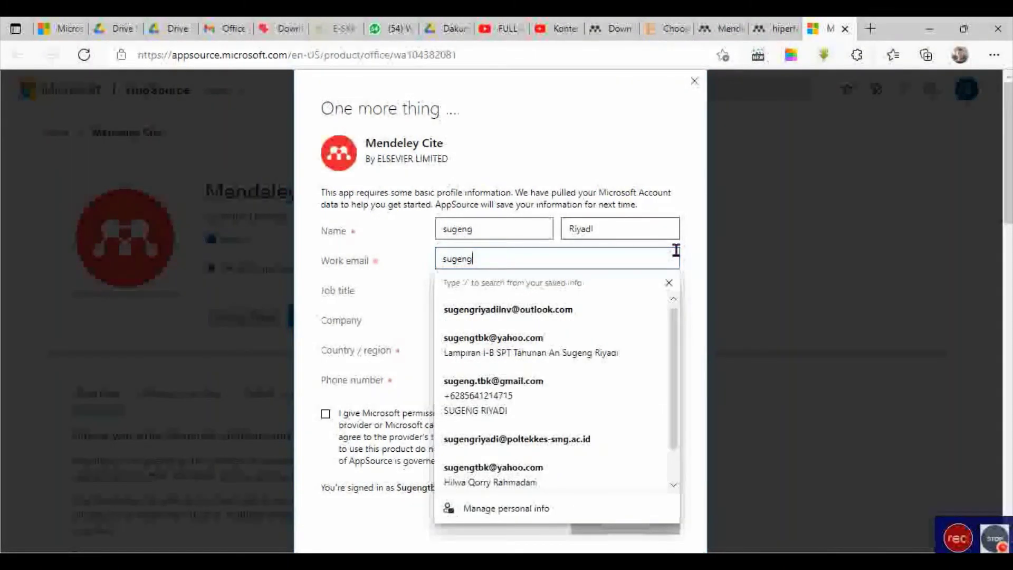
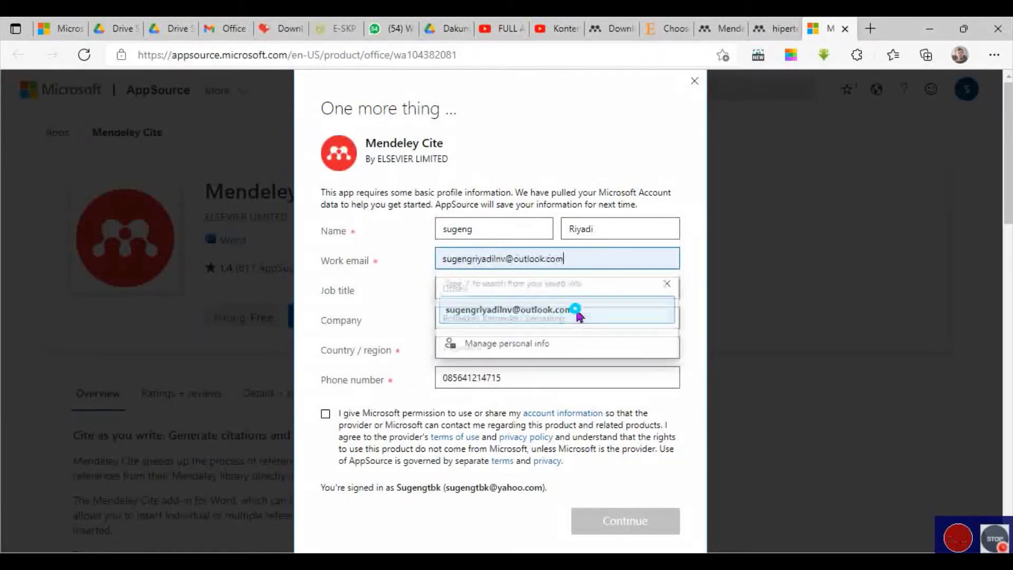
pyautogui.click(579, 311)
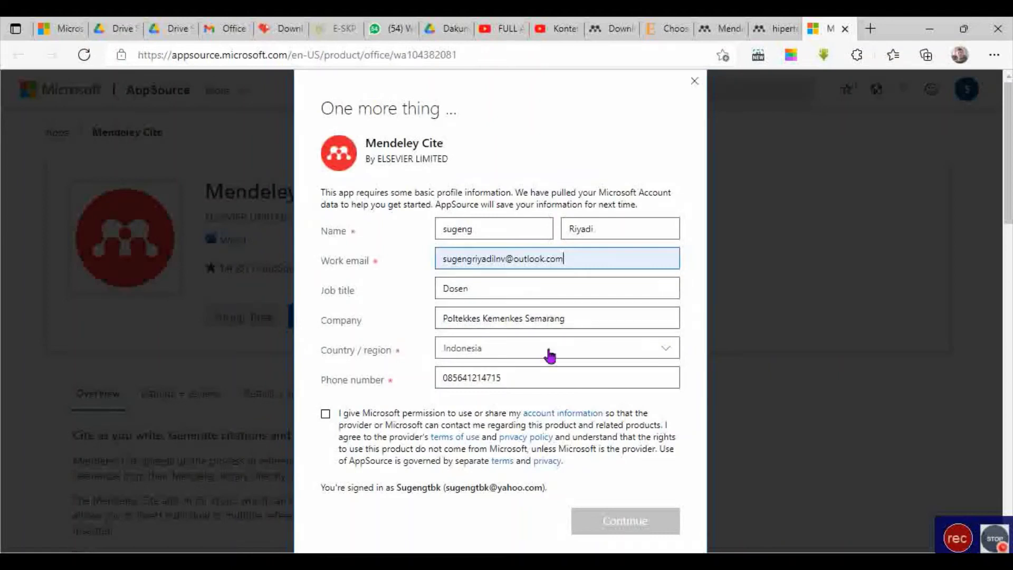
pyautogui.click(327, 416)
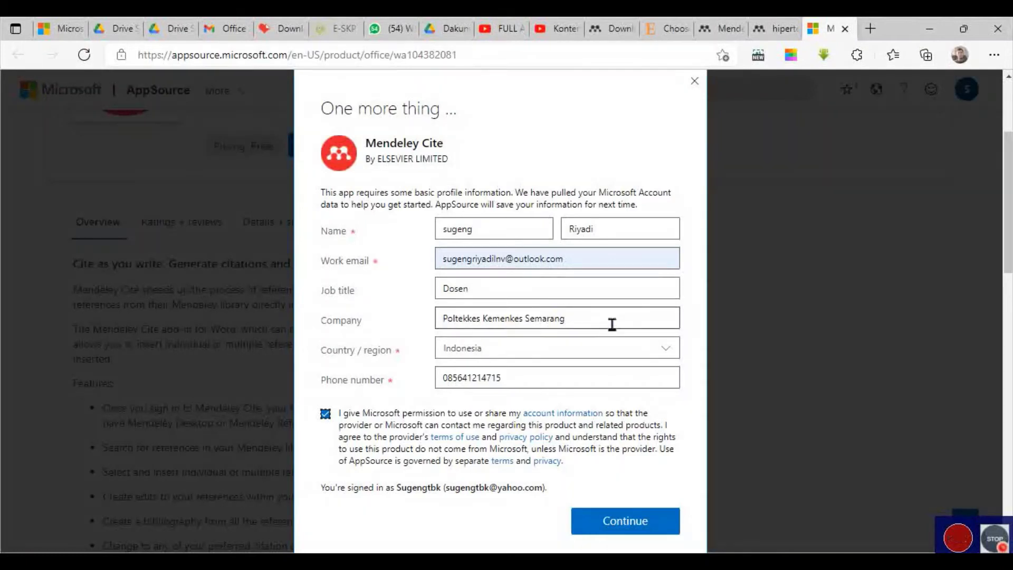
pyautogui.click(640, 524)
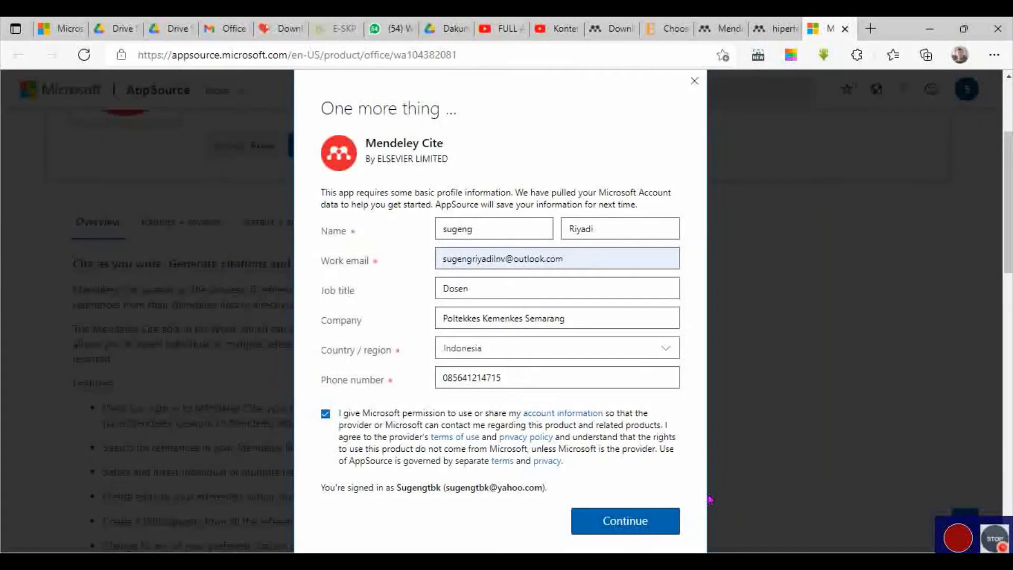
pyautogui.click(620, 520)
pyautogui.scroll(-3, 567, 435)
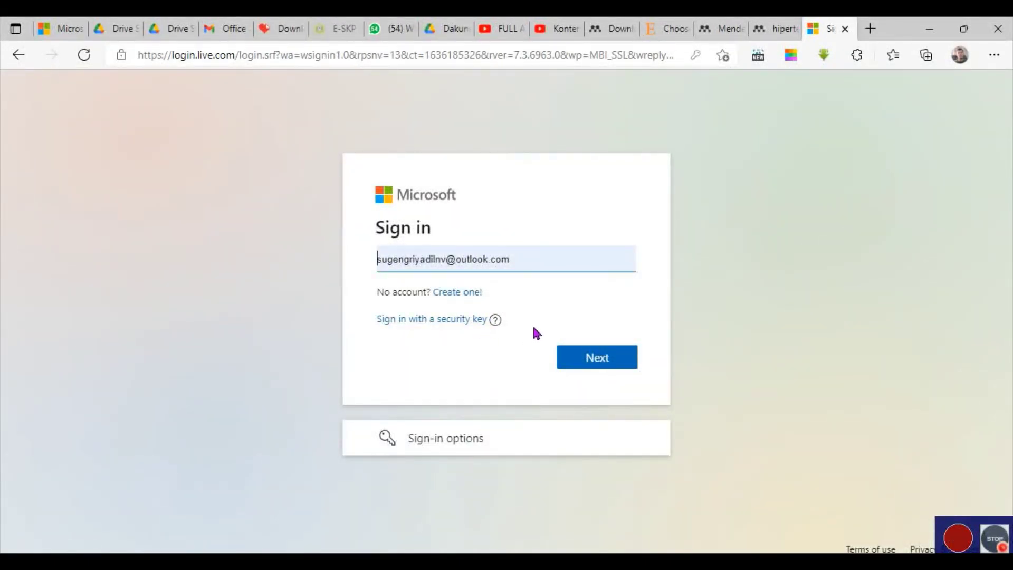
# Sign in to the Microsoft account with its e-mail and password.
pyautogui.click(605, 356)
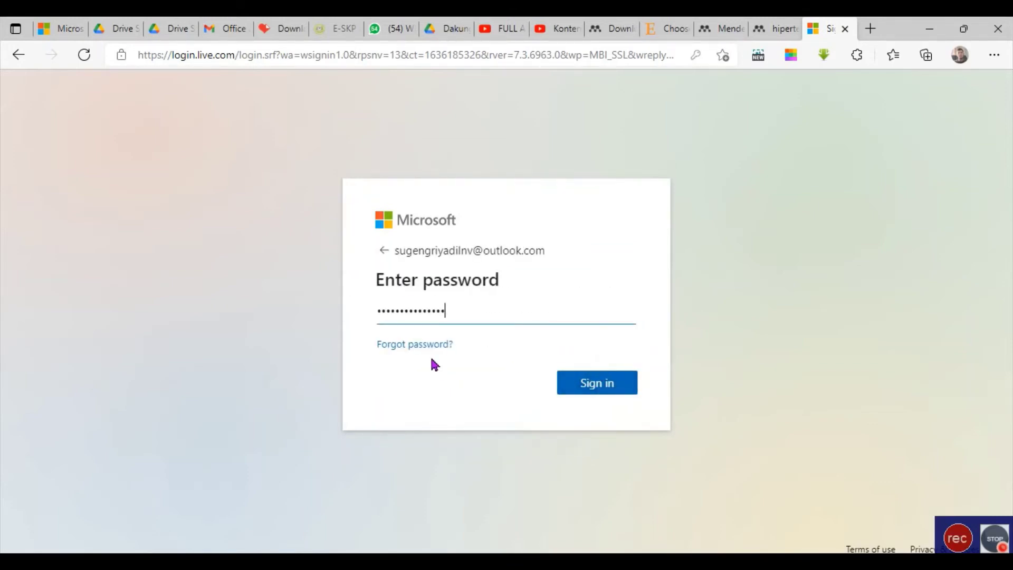
pyautogui.click(591, 383)
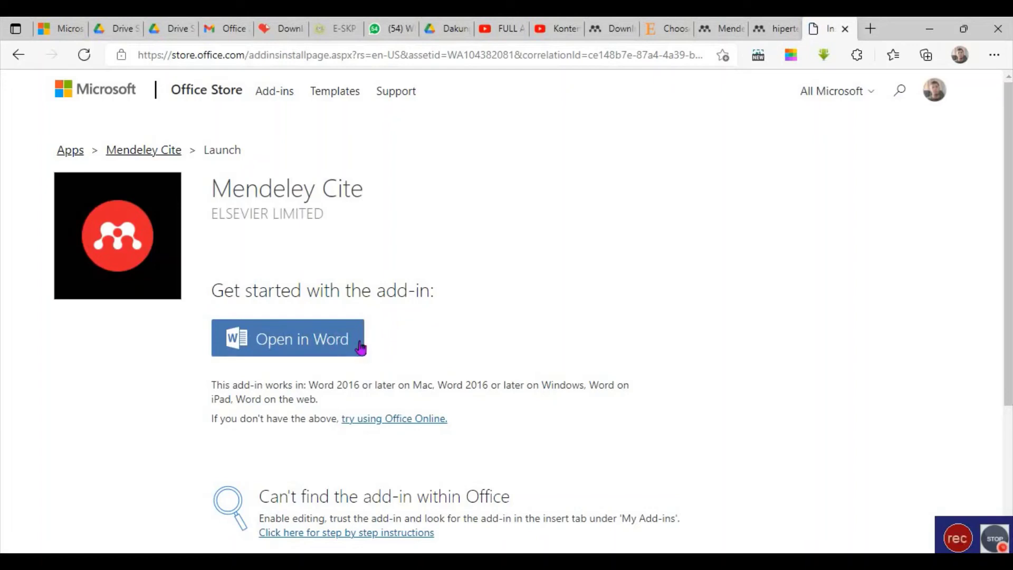
# Open Mendeley Cite in Word, maximize the window and dismiss the introduction tip.
pyautogui.click(333, 353)
pyautogui.scroll(-8, 334, 354)
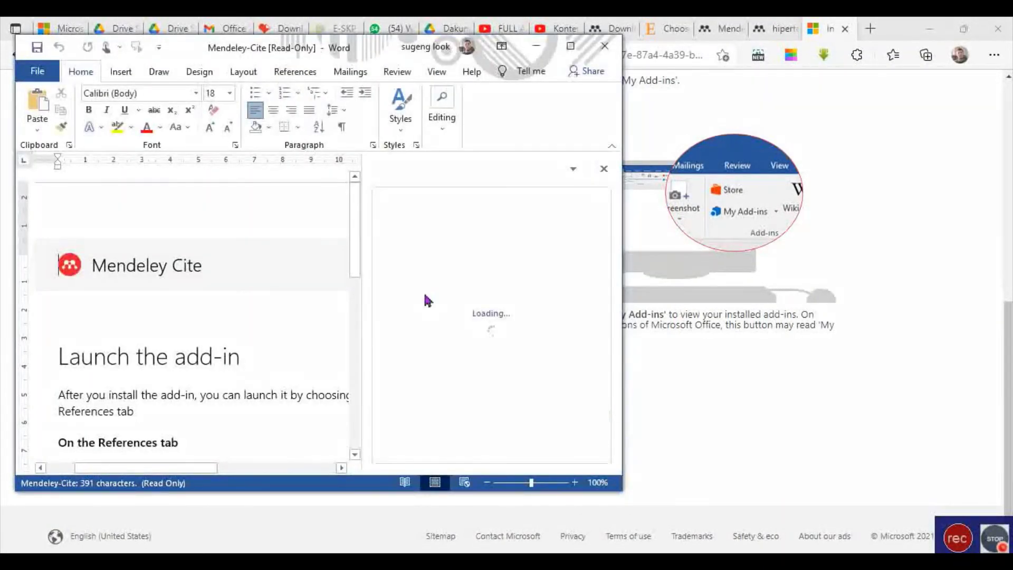
pyautogui.click(571, 47)
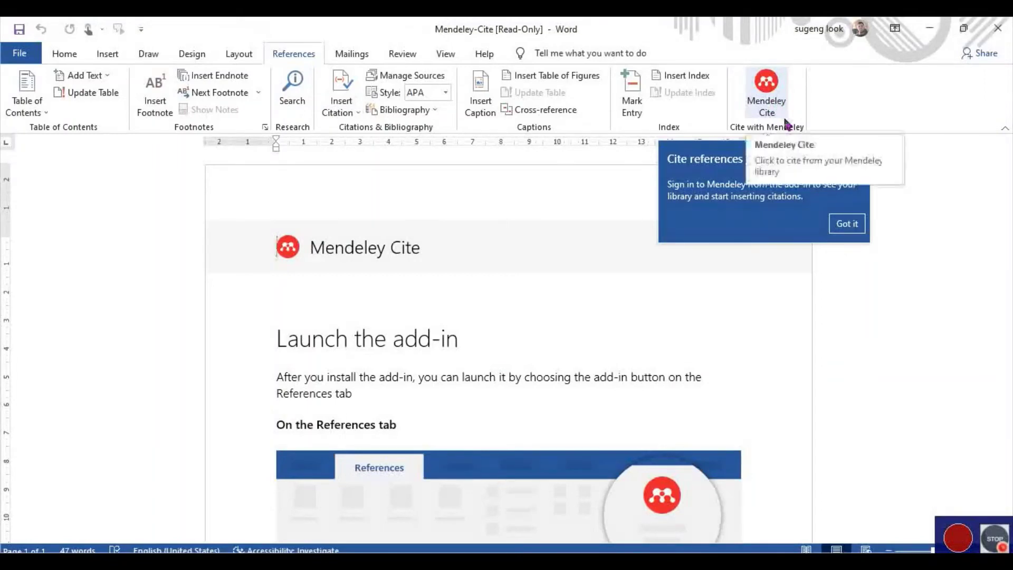
pyautogui.click(858, 232)
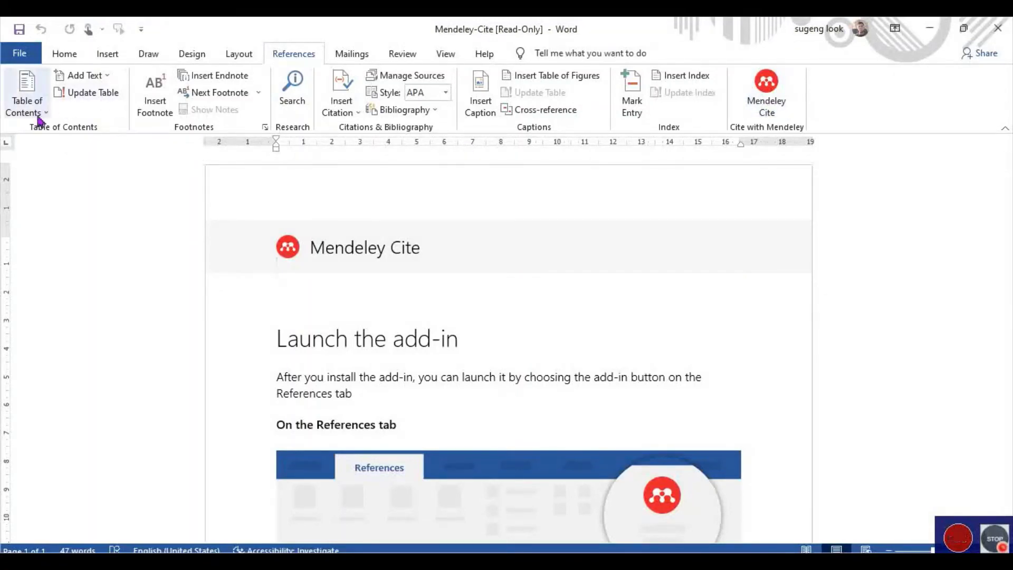
# Browse Word's Home, File, Insert, Design and References ribbon tabs.
pyautogui.click(64, 53)
pyautogui.click(38, 57)
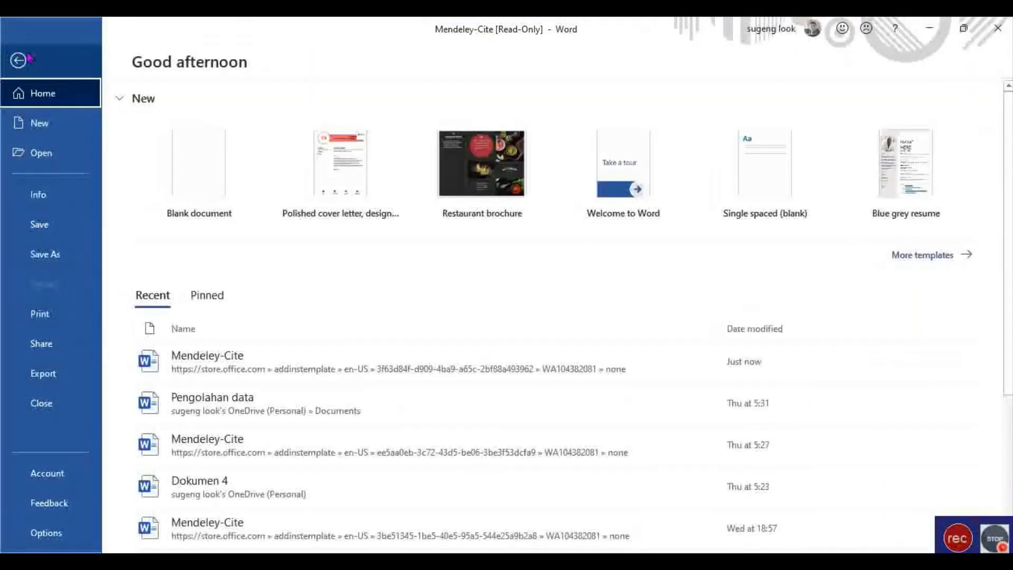
pyautogui.click(26, 59)
pyautogui.click(26, 55)
pyautogui.click(21, 51)
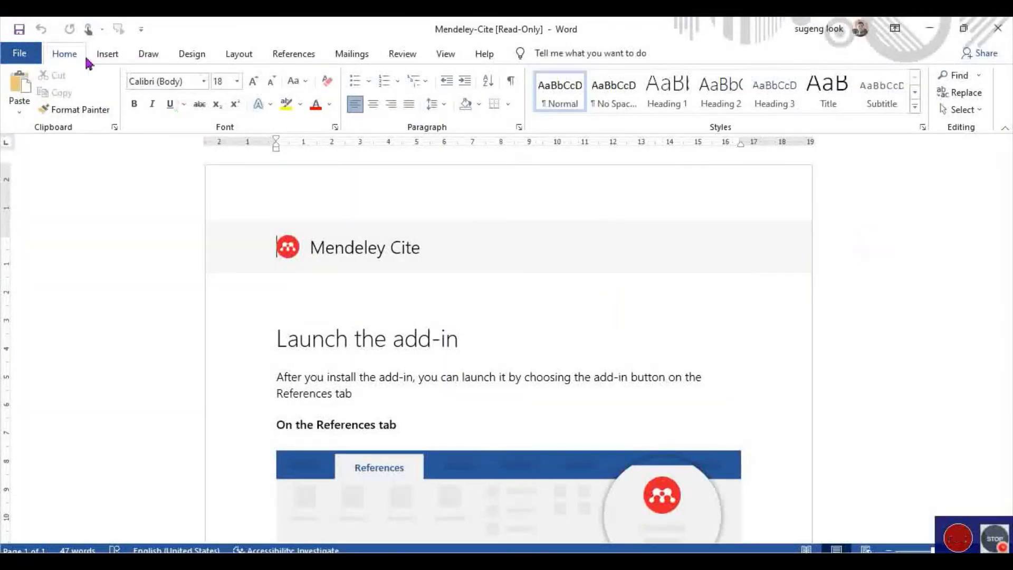
pyautogui.click(107, 54)
pyautogui.click(75, 55)
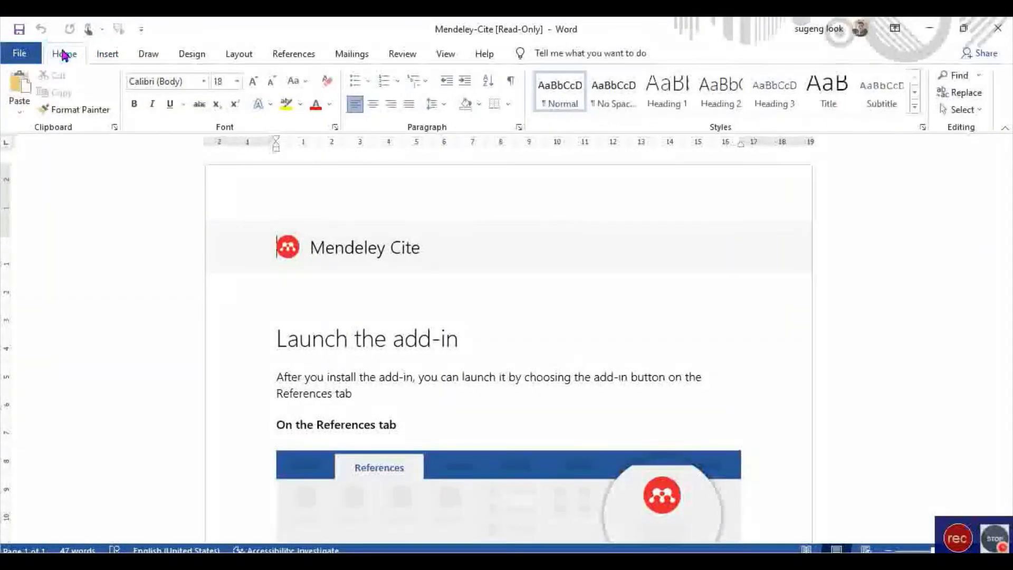
pyautogui.click(193, 54)
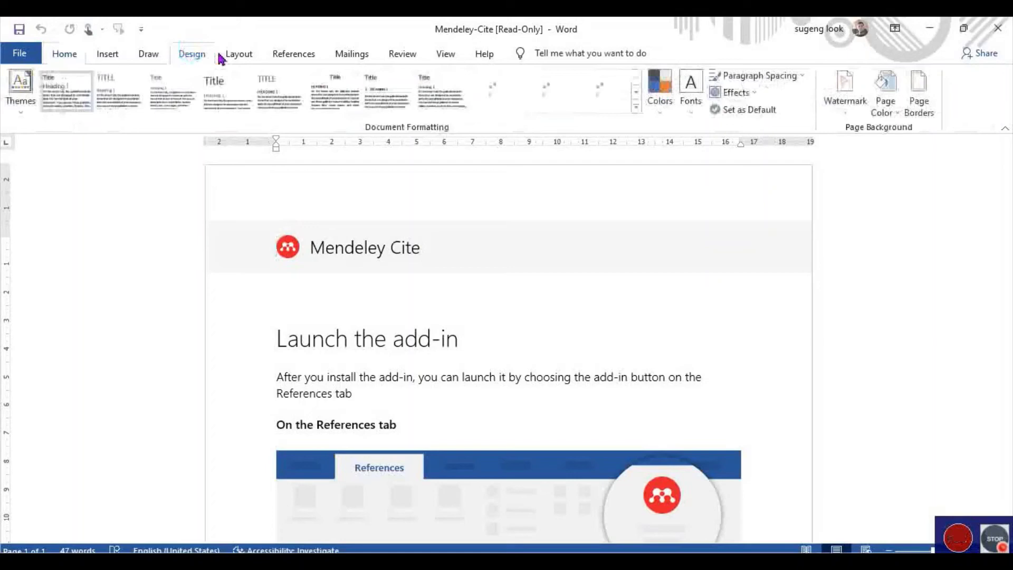
pyautogui.click(294, 54)
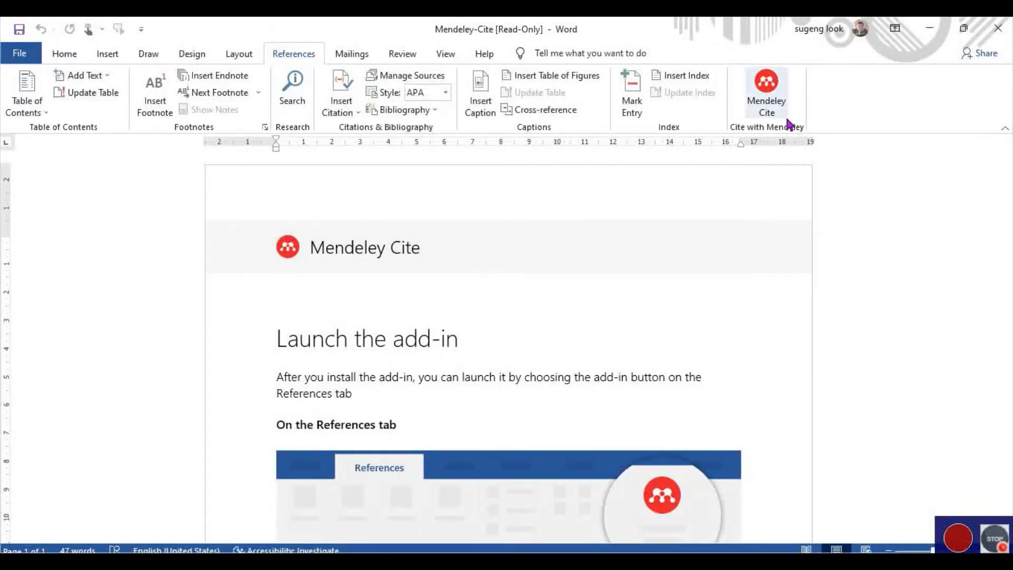
# Delete the add-in instructions below the Mendeley Cite header, then go to the File start screen.
pyautogui.click(921, 224)
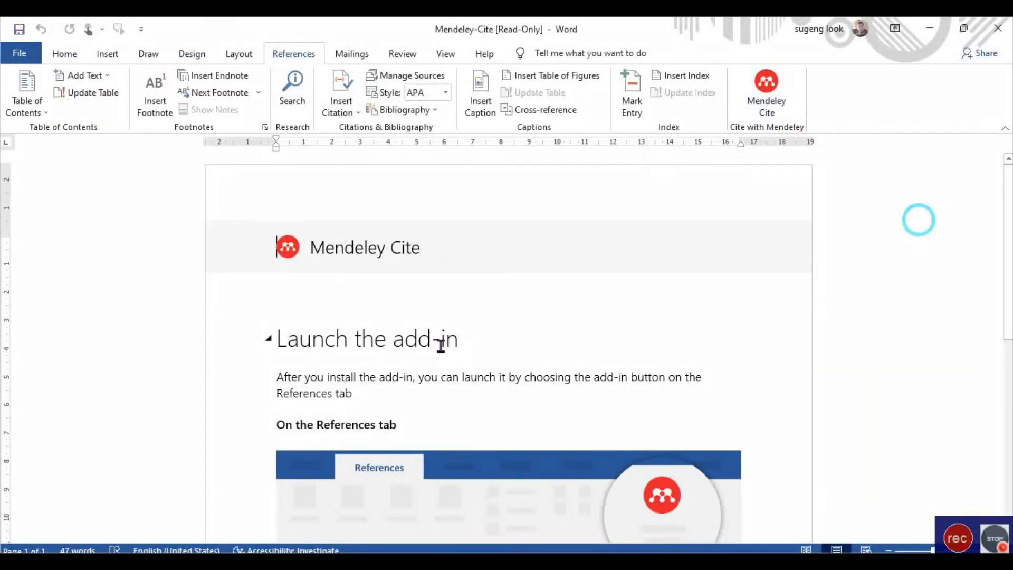
pyautogui.moveTo(276, 338); pyautogui.dragTo(733, 533)
pyautogui.press('Delete')
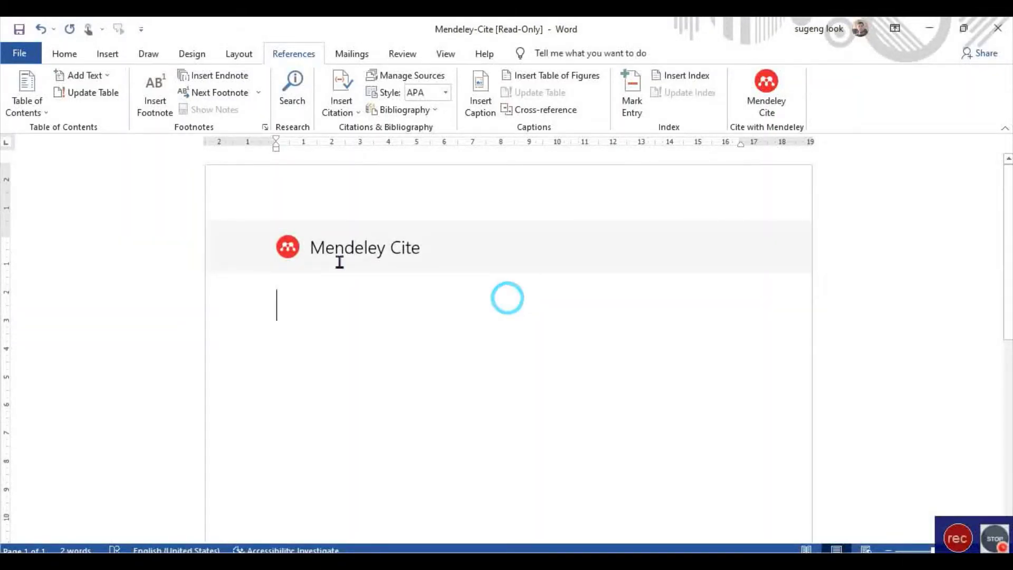
pyautogui.click(26, 61)
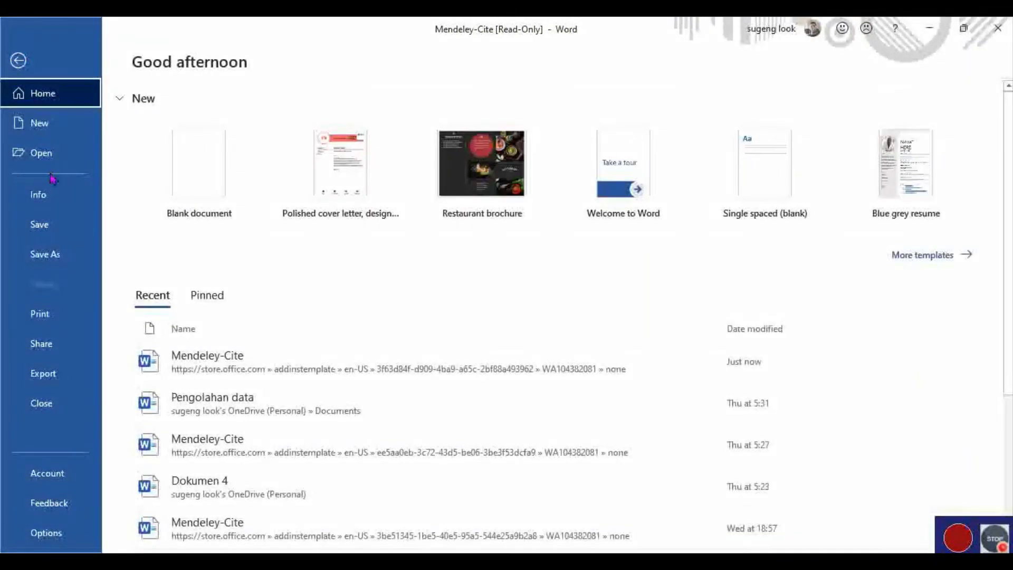
# Create a blank document and type 'Hipertensi adalah penyakit yang mengancam keberadaan manusia'.
pyautogui.click(57, 123)
pyautogui.click(215, 208)
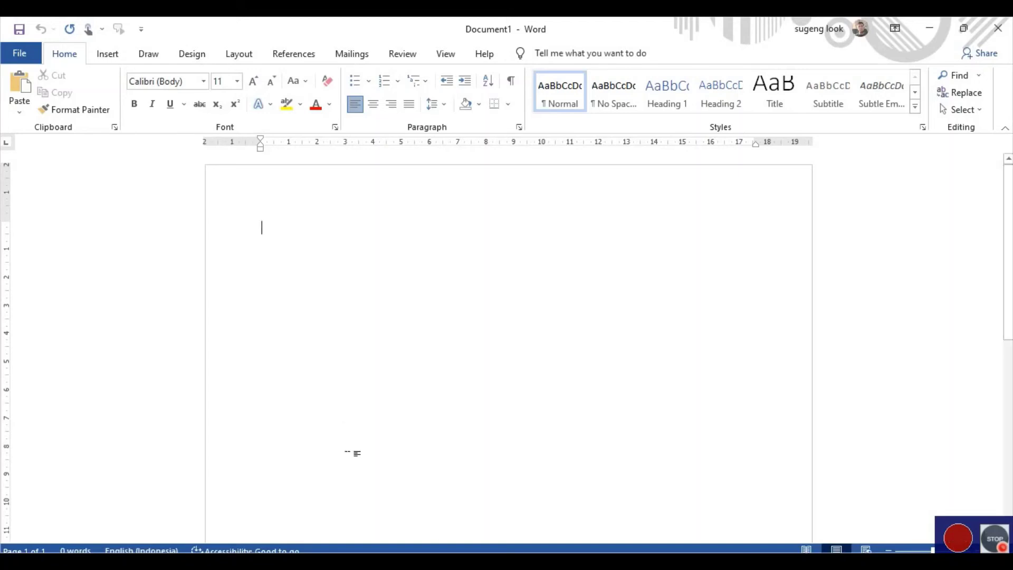
pyautogui.click(435, 293)
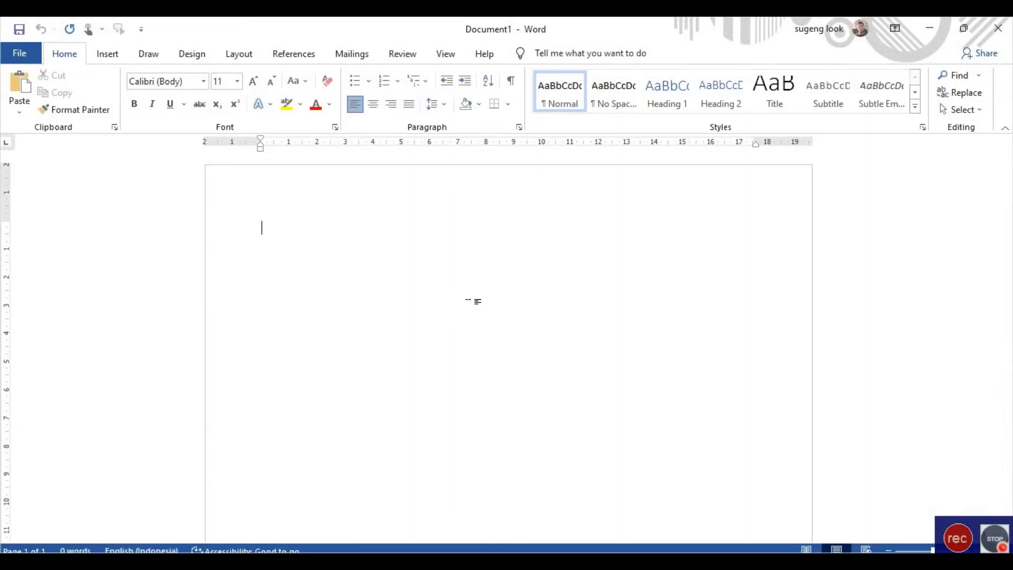
pyautogui.write('Hiper')
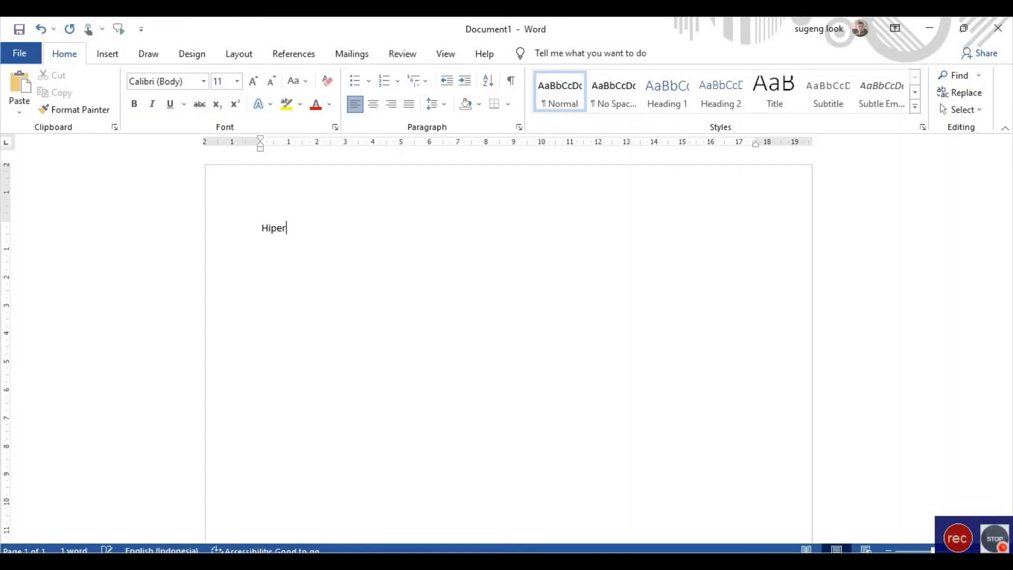
pyautogui.write('tensi adalah ')
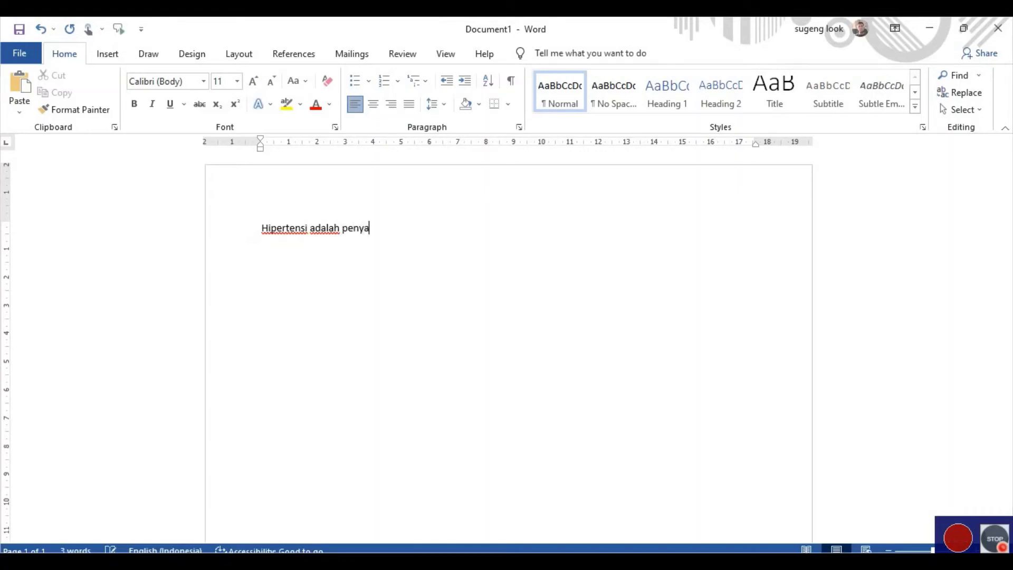
pyautogui.write('penyakit yang en')
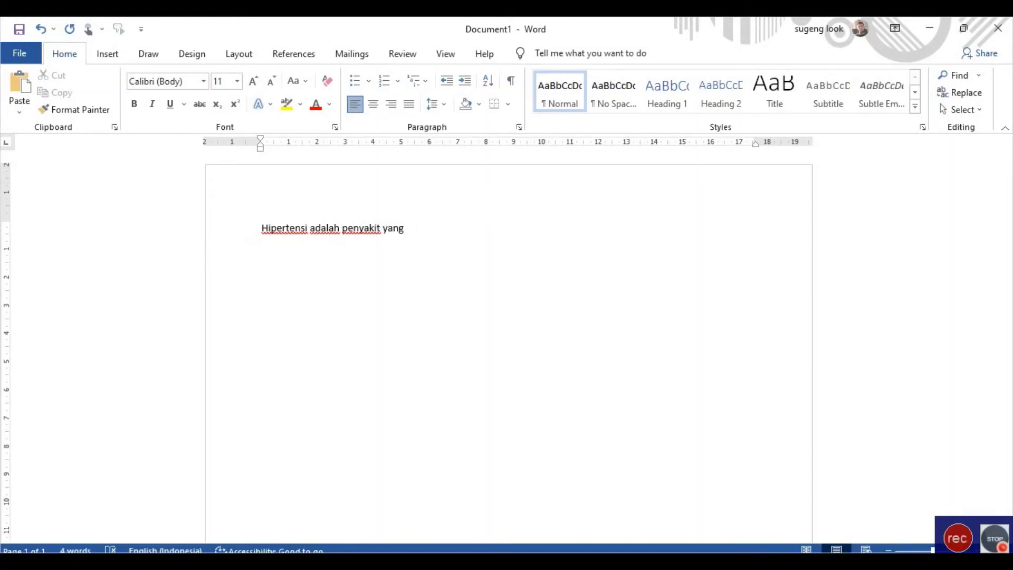
pyautogui.write('garcam kebe')
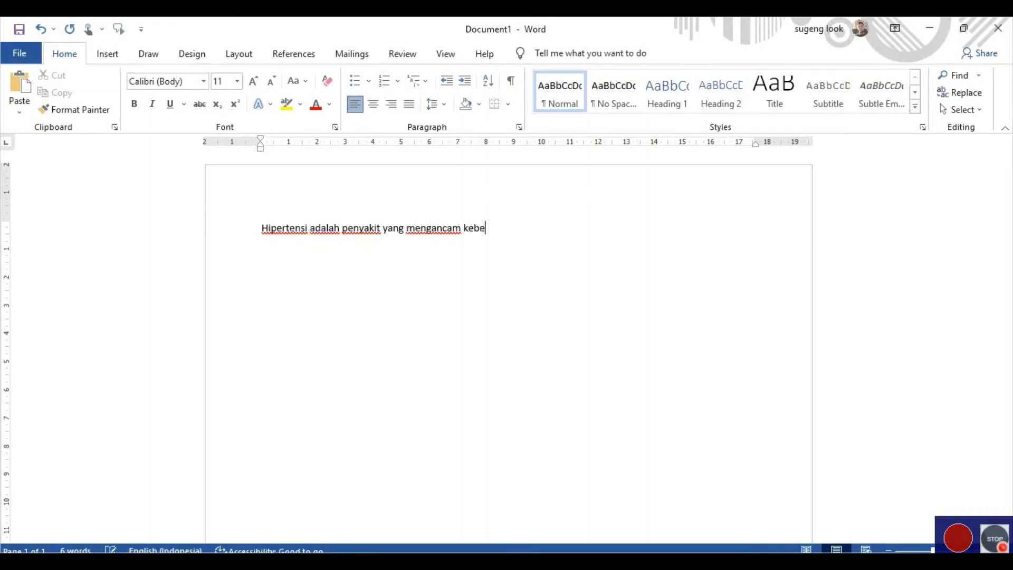
pyautogui.write('radaan man')
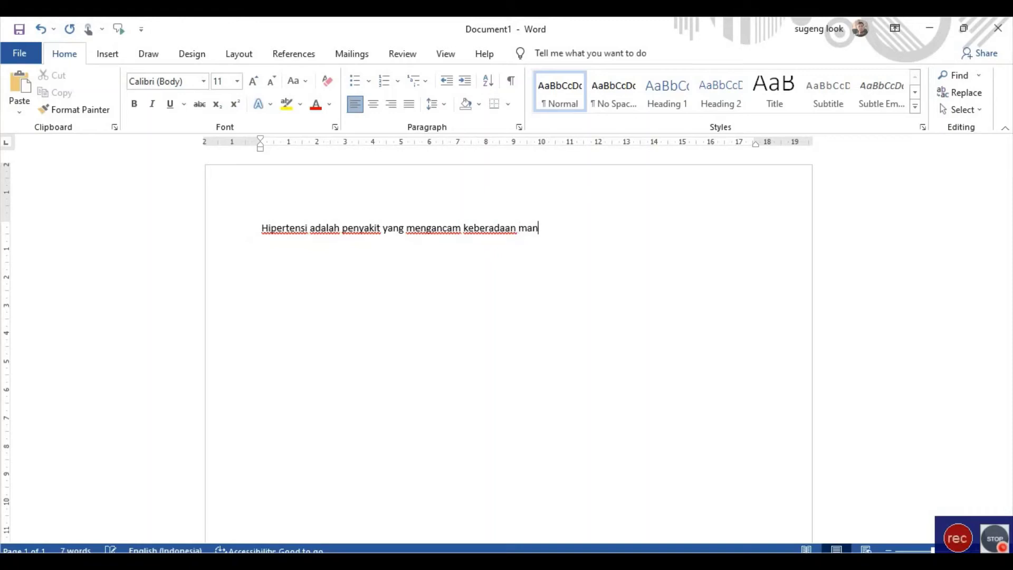
pyautogui.write('usia di dunia.')
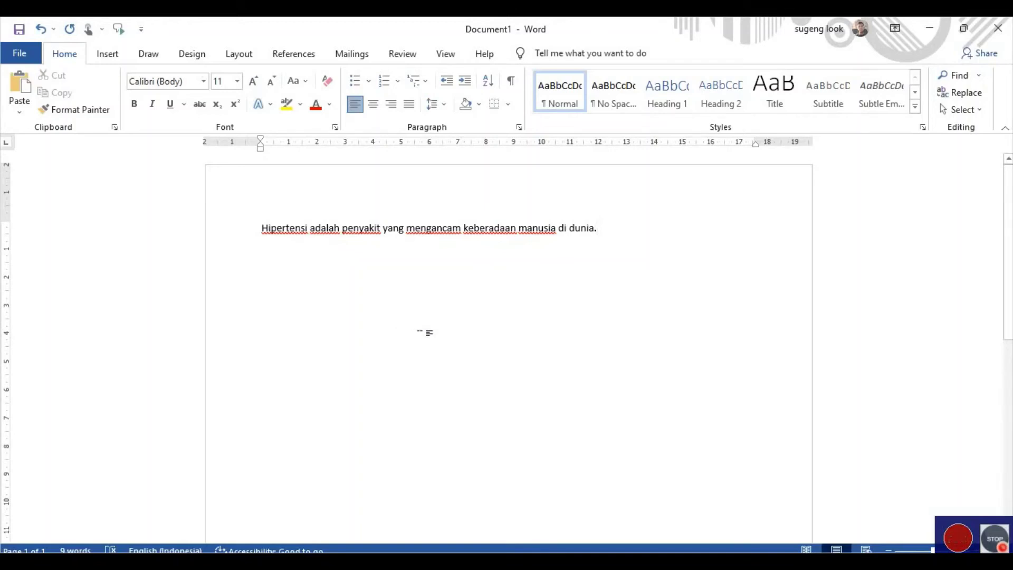
pyautogui.write('b')
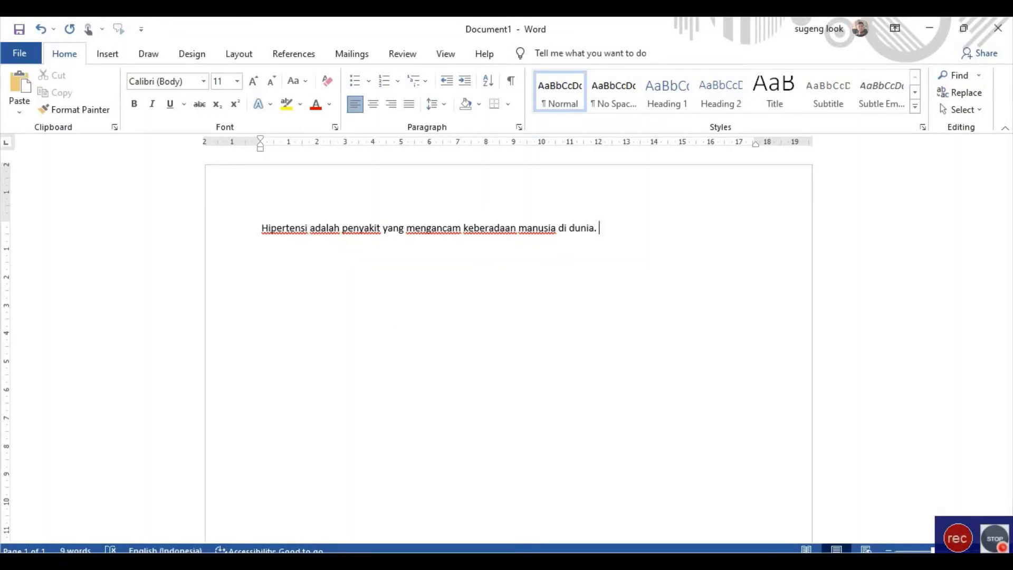
pyautogui.write('haatas')
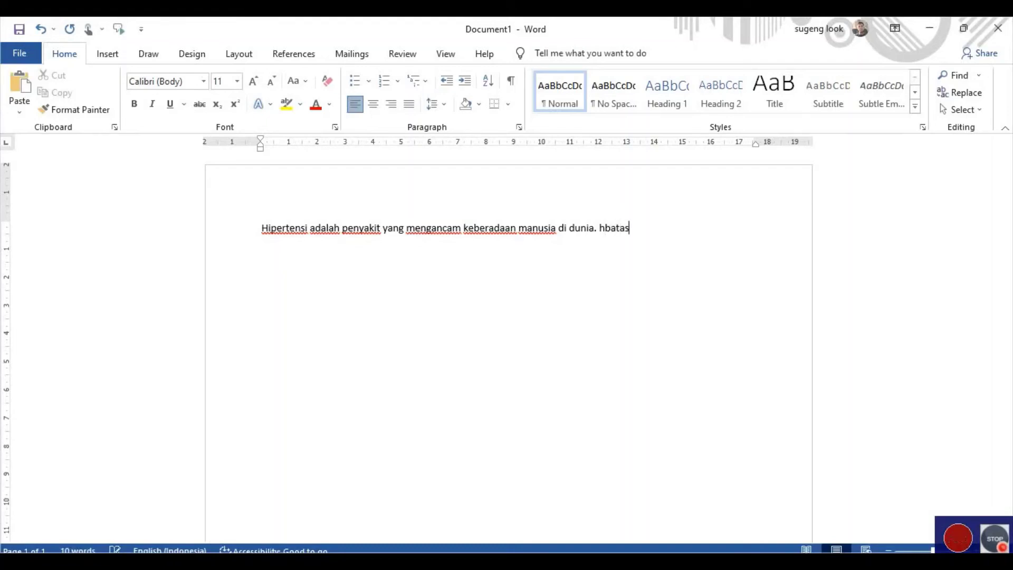
pyautogui.write('an hiper')
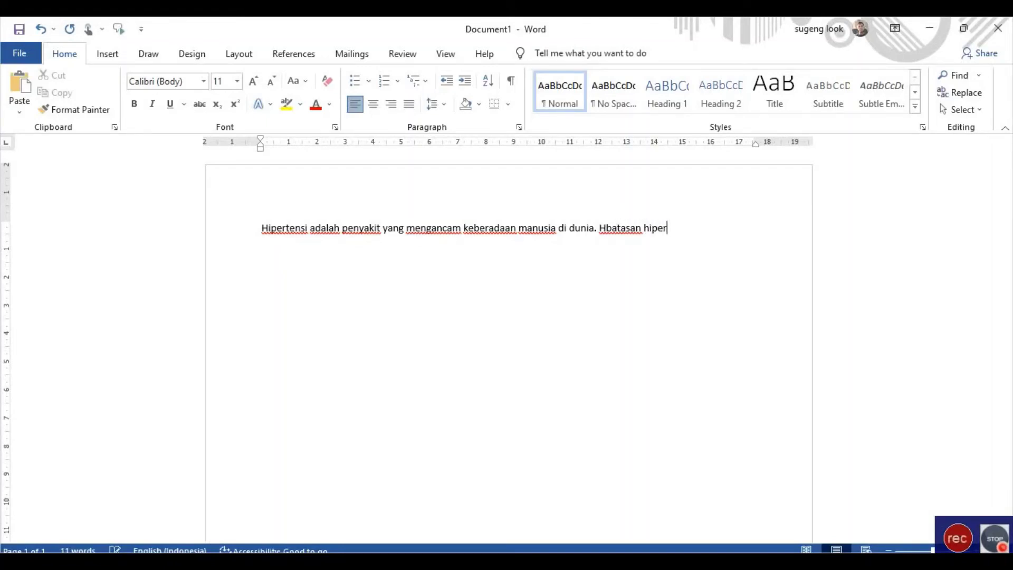
pyautogui.write('tensi yang di')
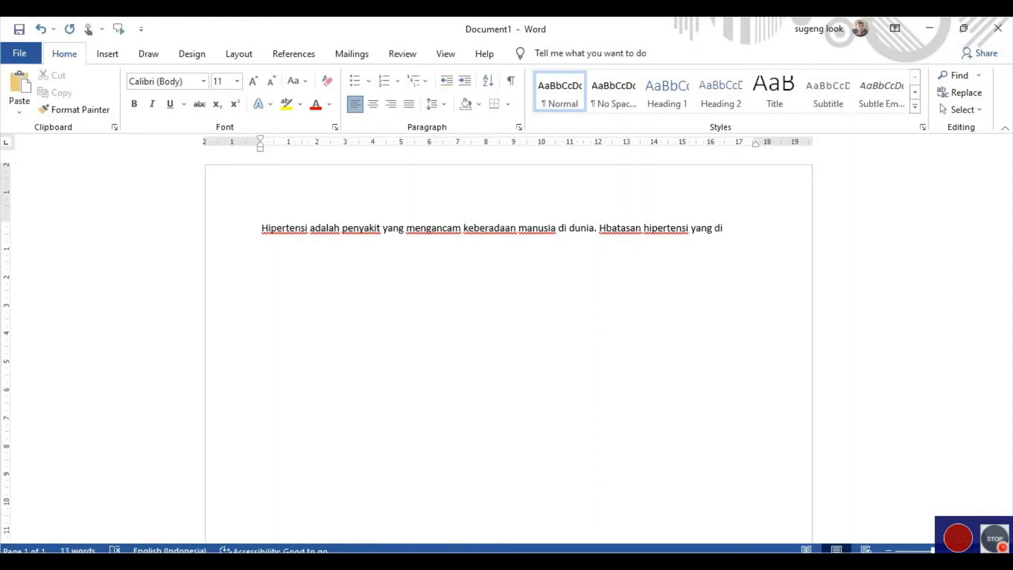
# Fix 'Batasan' and add that the hypertension limit according to WHO is 160 mmHg.
pyautogui.click(613, 228)
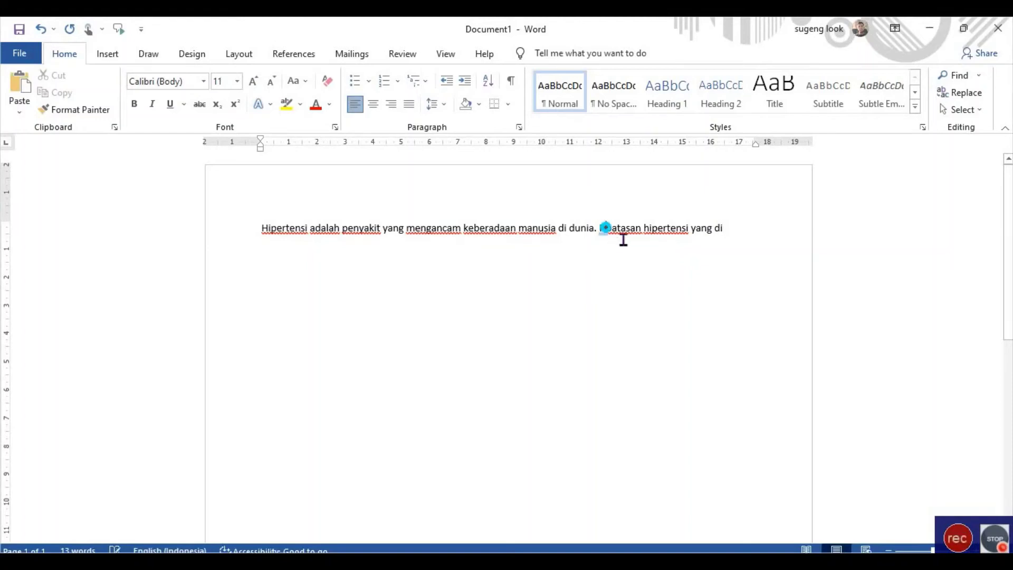
pyautogui.press('BackSpace')
pyautogui.press('BackSpace')
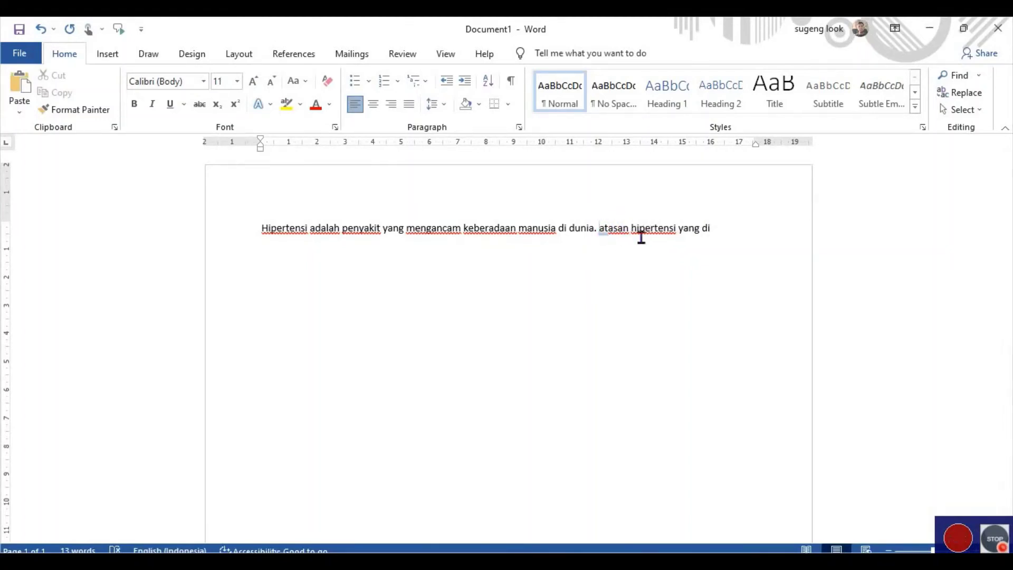
pyautogui.write('B')
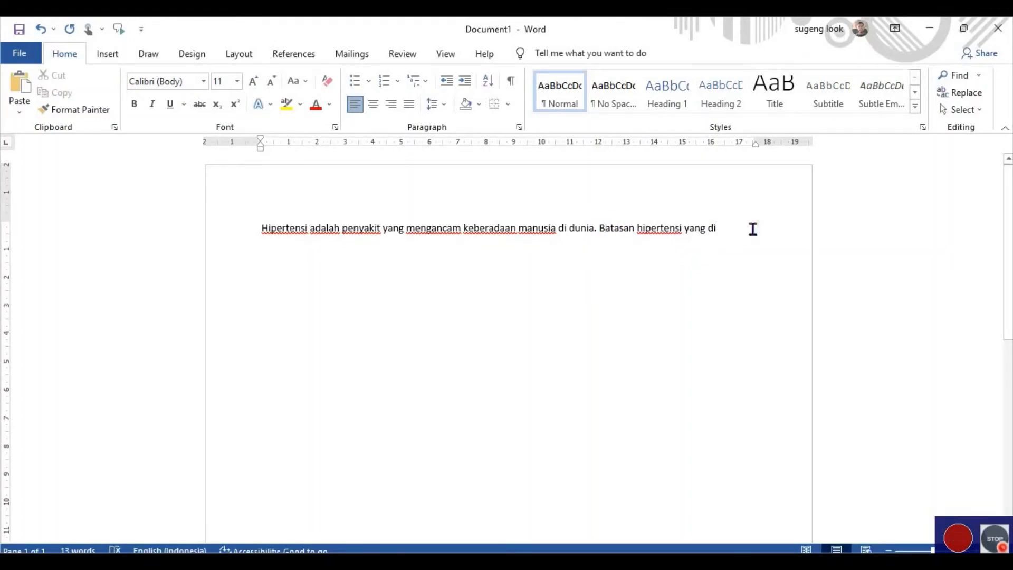
pyautogui.press('End')
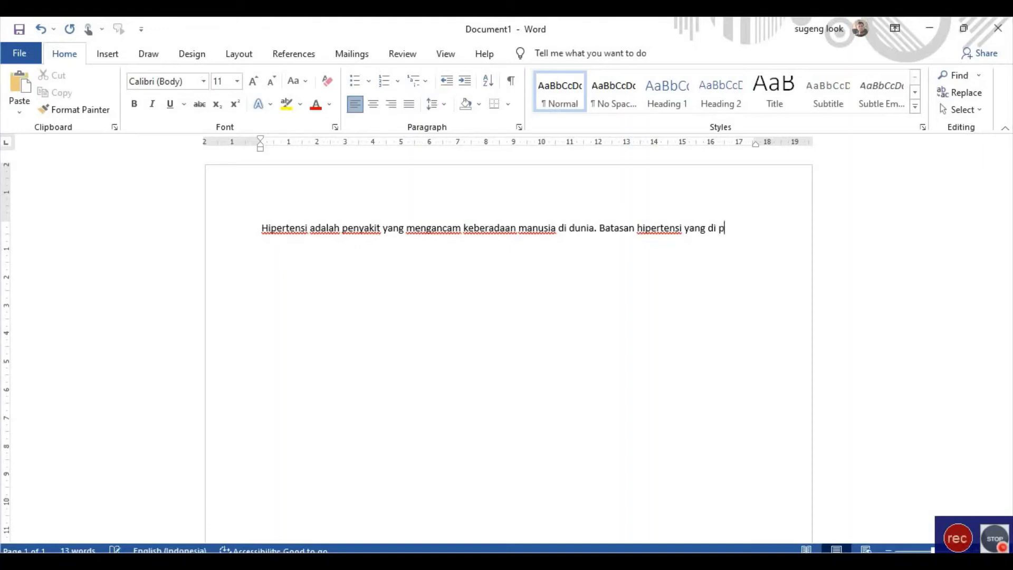
pyautogui.write('pedomani mer')
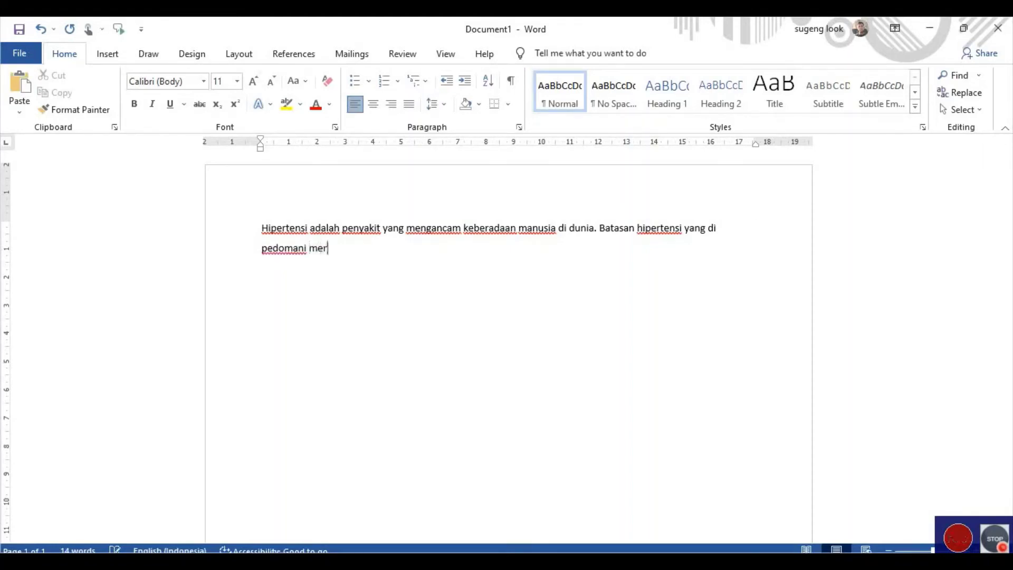
pyautogui.press('BackSpace')
pyautogui.write('nurut WHO')
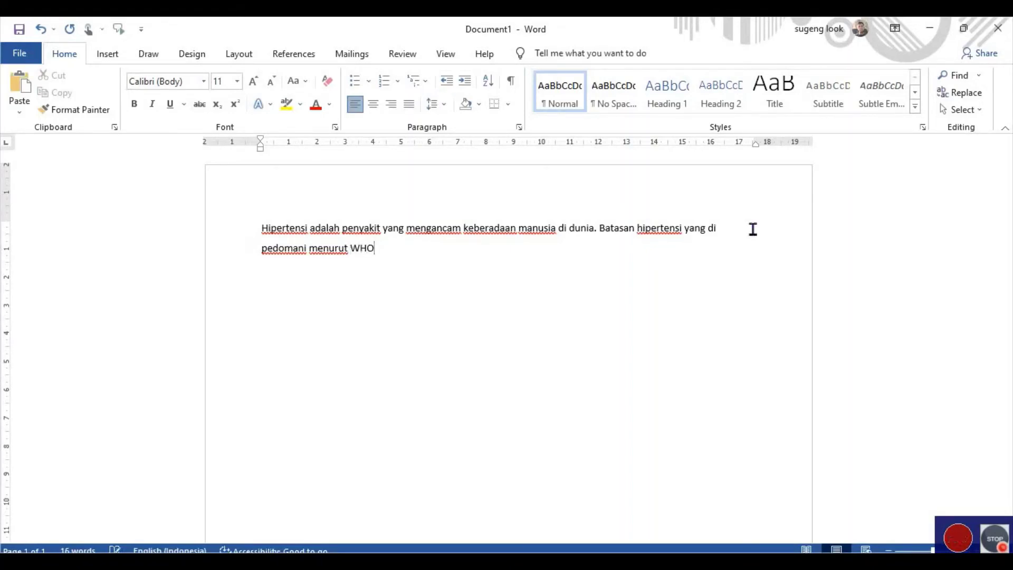
pyautogui.write(' ad')
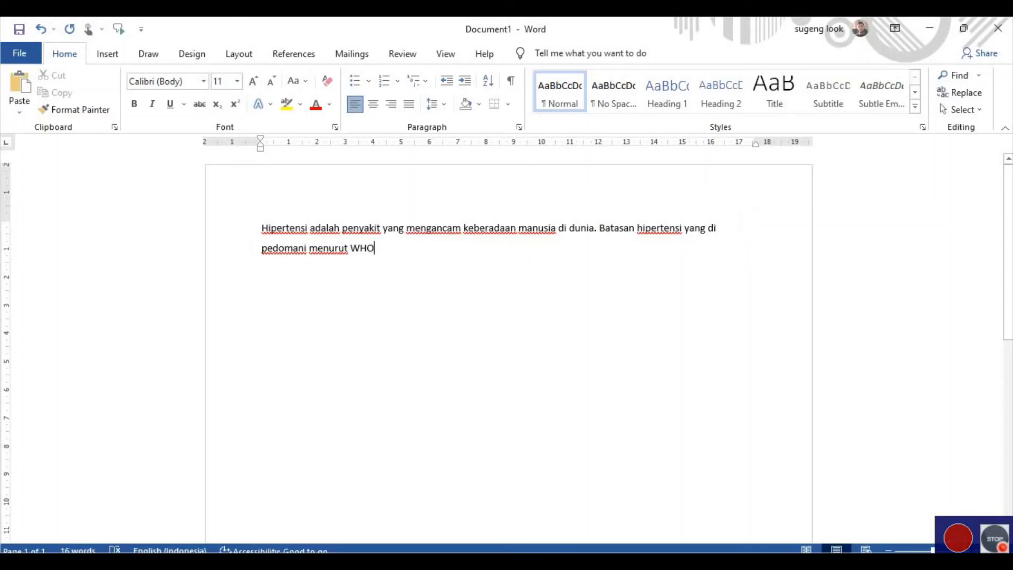
pyautogui.write('lah ')
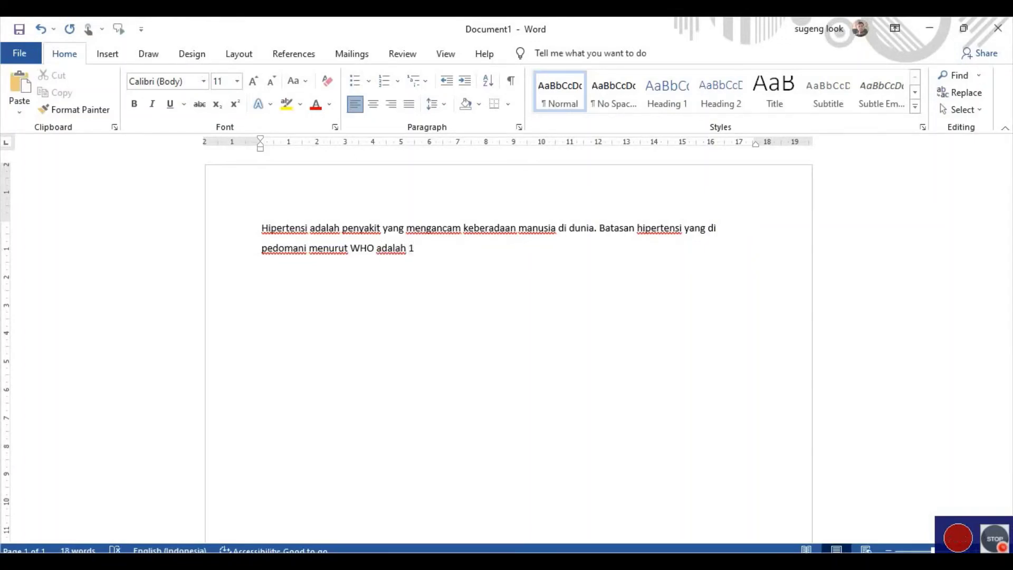
pyautogui.write('160 mmHg')
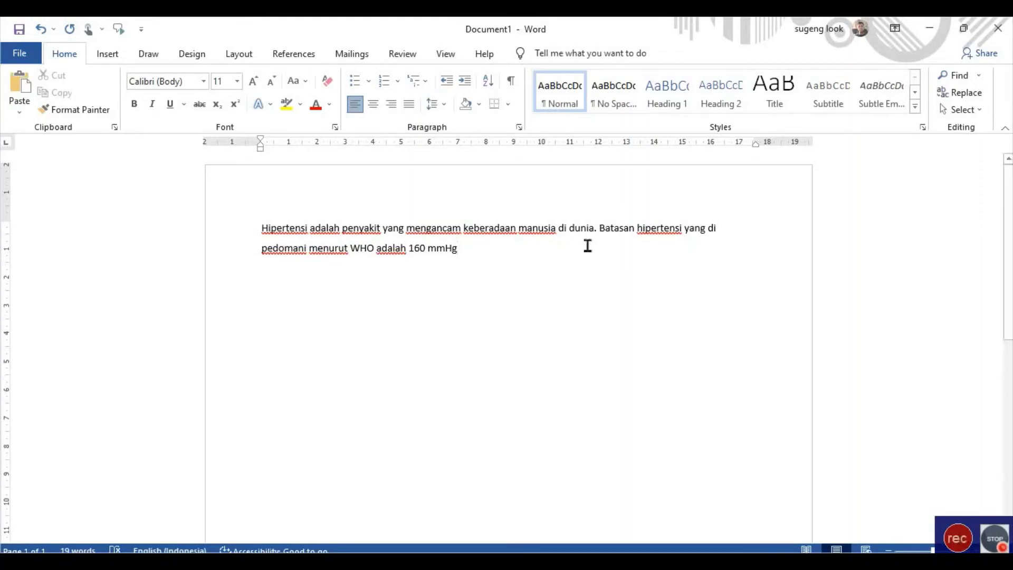
# Insert 'lebih dari atau sama dengan' before 160 mmHg.
pyautogui.click(411, 248)
pyautogui.click(409, 248)
pyautogui.write('lebih dari')
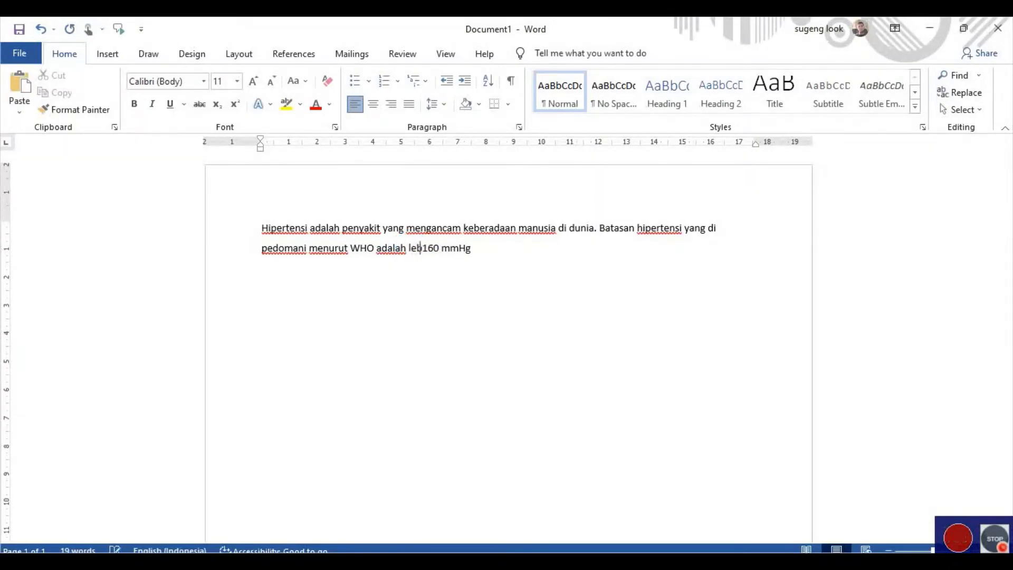
pyautogui.write(' atau sama d')
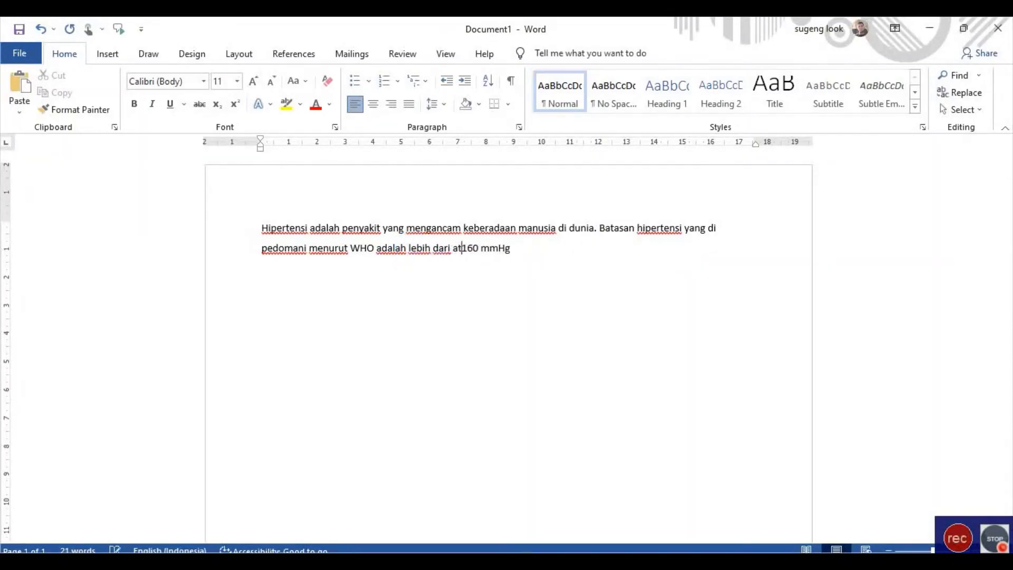
pyautogui.write('engan')
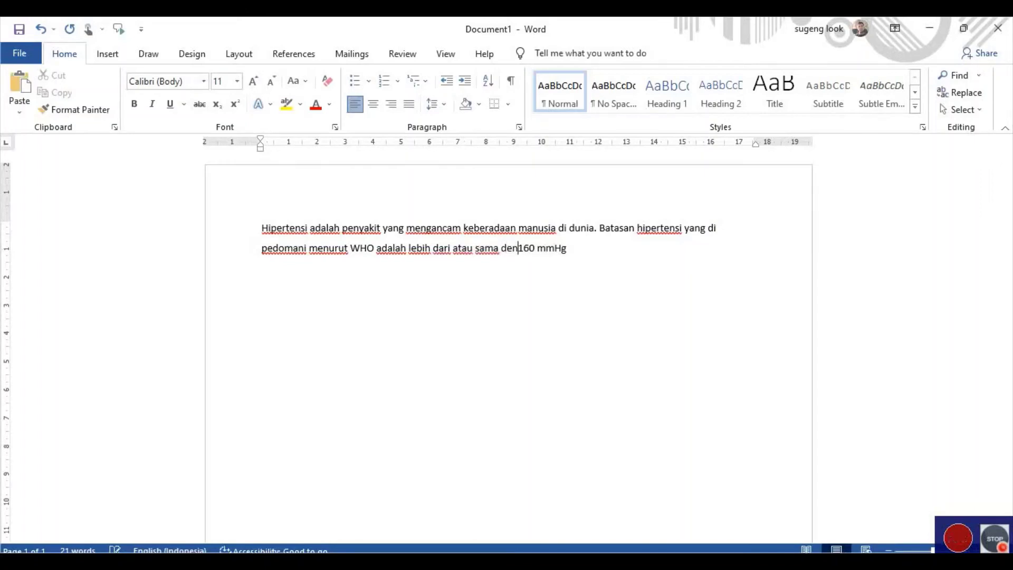
pyautogui.click(621, 256)
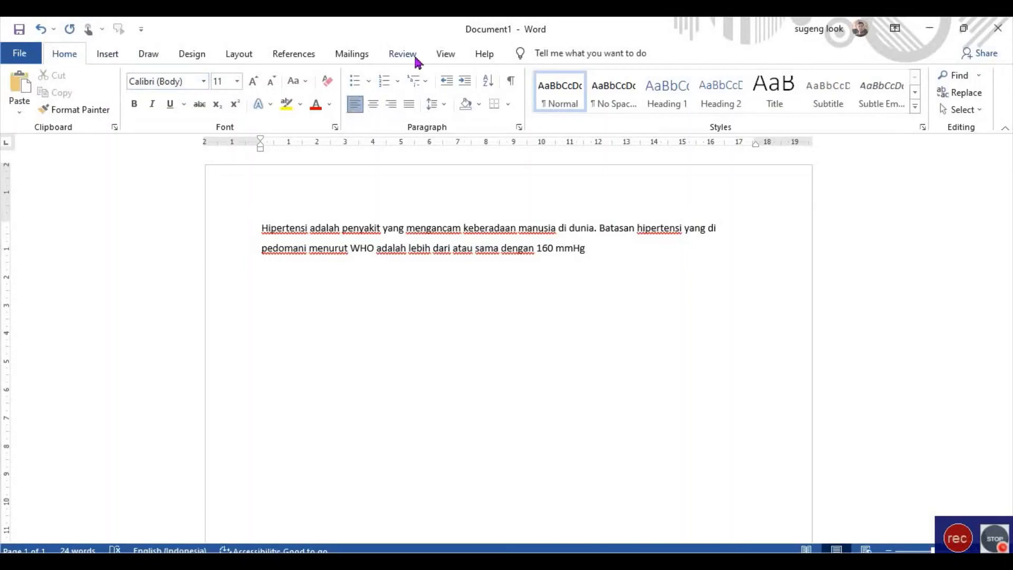
pyautogui.click(291, 55)
# Open the Mendeley Cite pane from Word's References tab and start signing in.
pyautogui.click(767, 89)
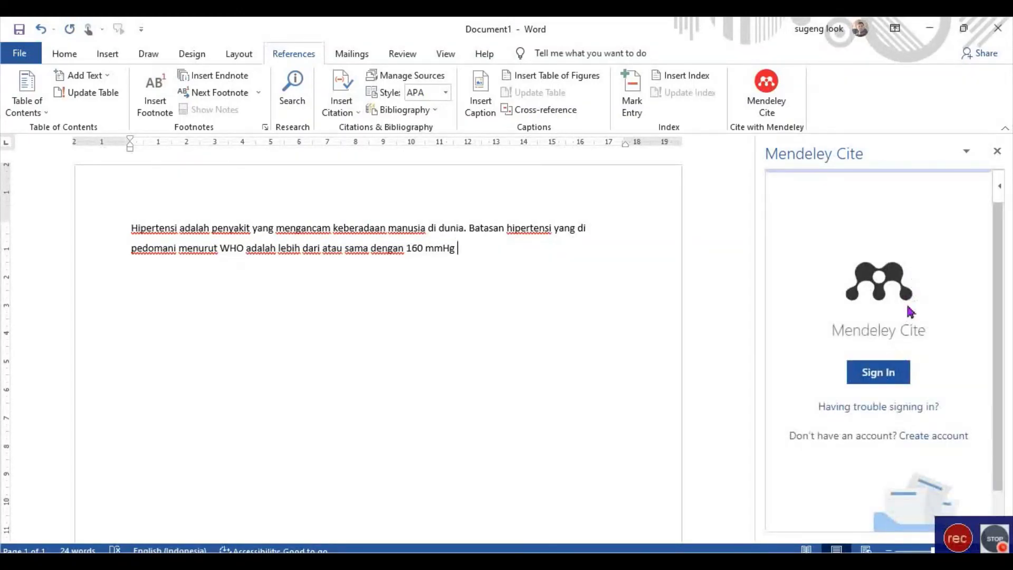
pyautogui.scroll(-1, 892, 346)
pyautogui.click(879, 339)
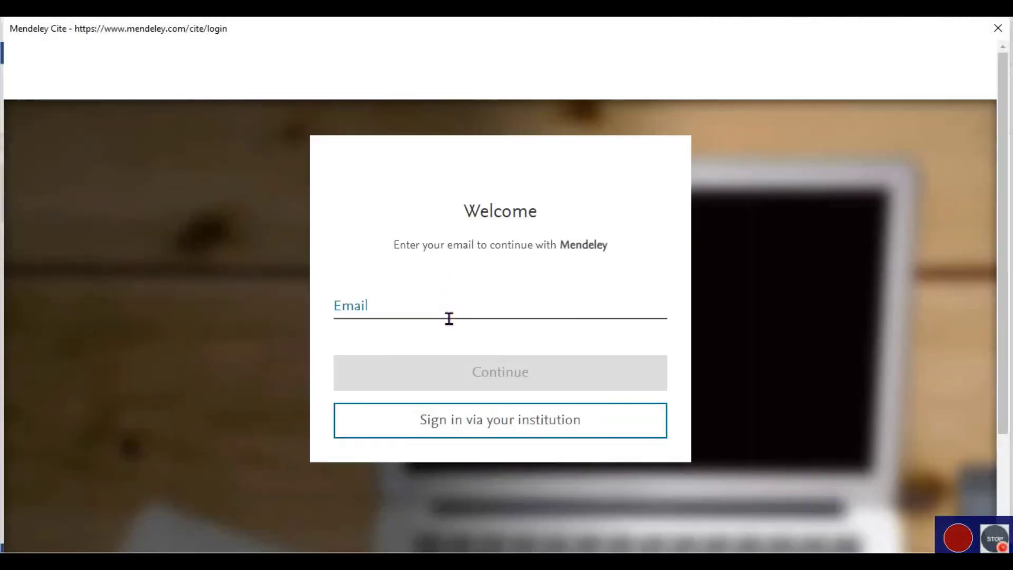
# Enter the account e-mail, continue, then enter the password to sign in to Mendeley Cite.
pyautogui.click(446, 315)
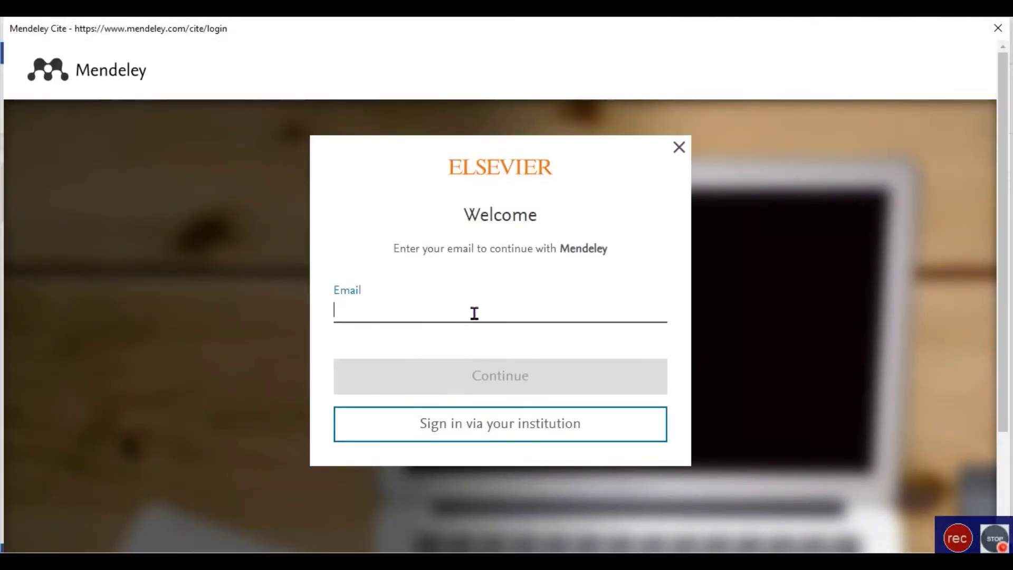
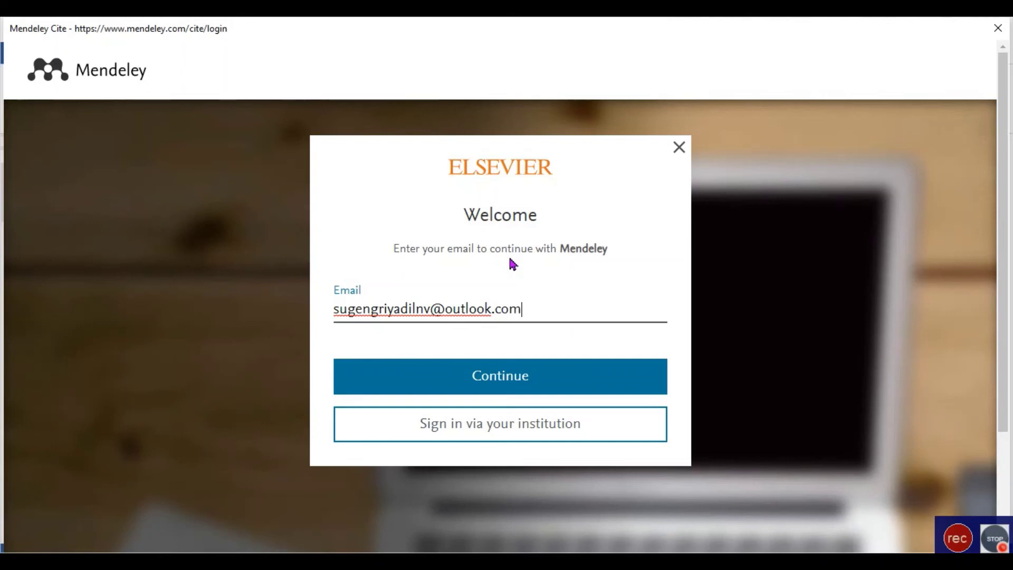
pyautogui.click(506, 380)
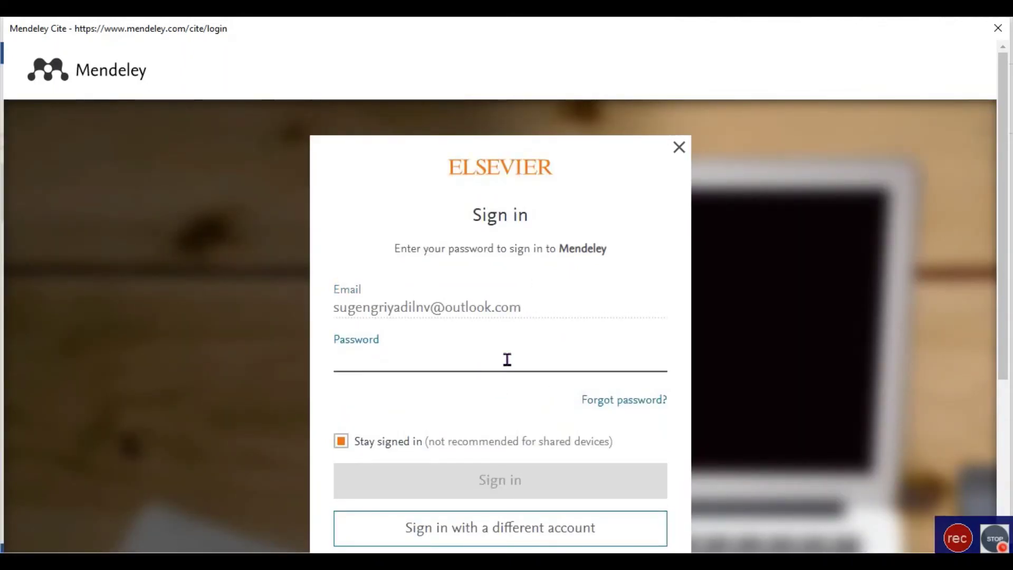
pyautogui.write('••••')
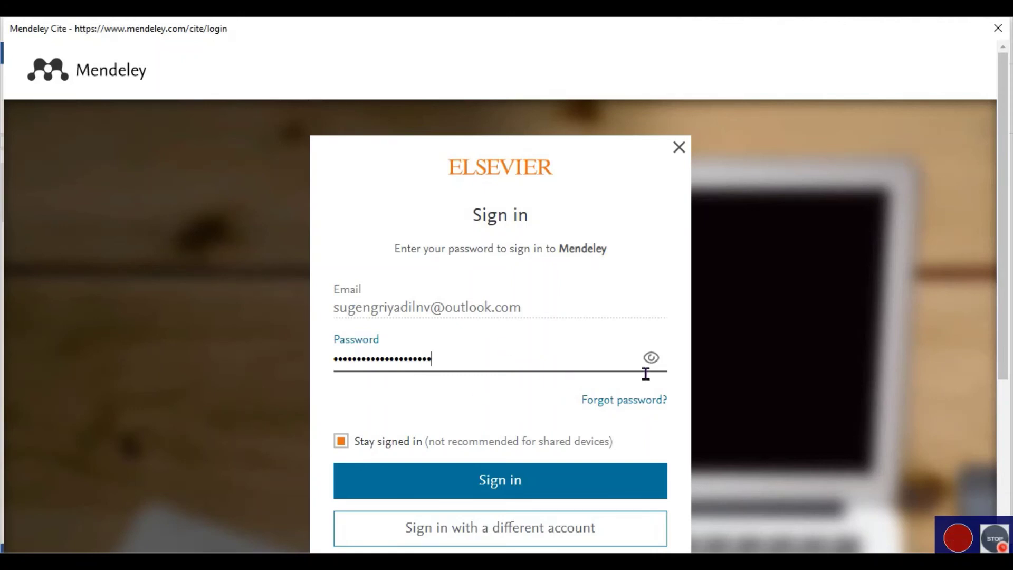
pyautogui.click(579, 480)
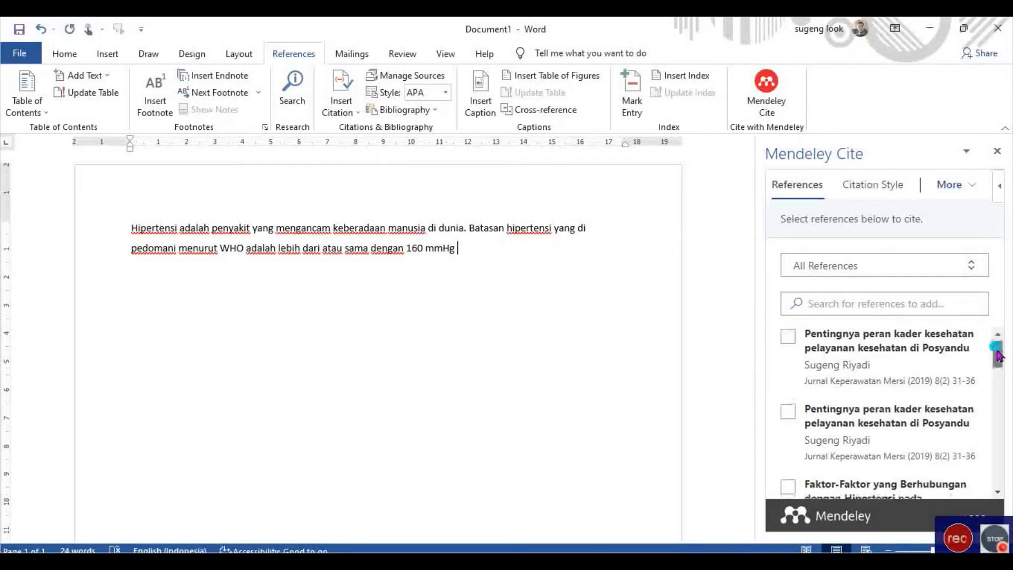
# Browse Mendeley Cite's citation style list, leaving APA 7th edition as the current style.
pyautogui.moveTo(997, 354)
pyautogui.mouseDown()
pyautogui.moveTo(1007, 471)
pyautogui.moveTo(998, 363)
pyautogui.moveTo(997, 442)
pyautogui.mouseUp()
pyautogui.click(873, 185)
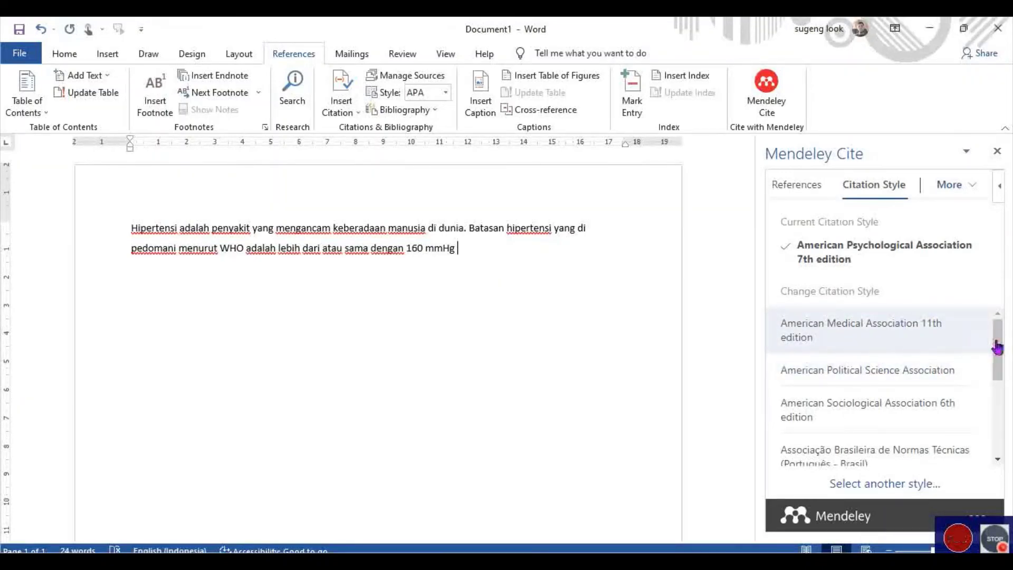
pyautogui.moveTo(997, 347); pyautogui.dragTo(1011, 389)
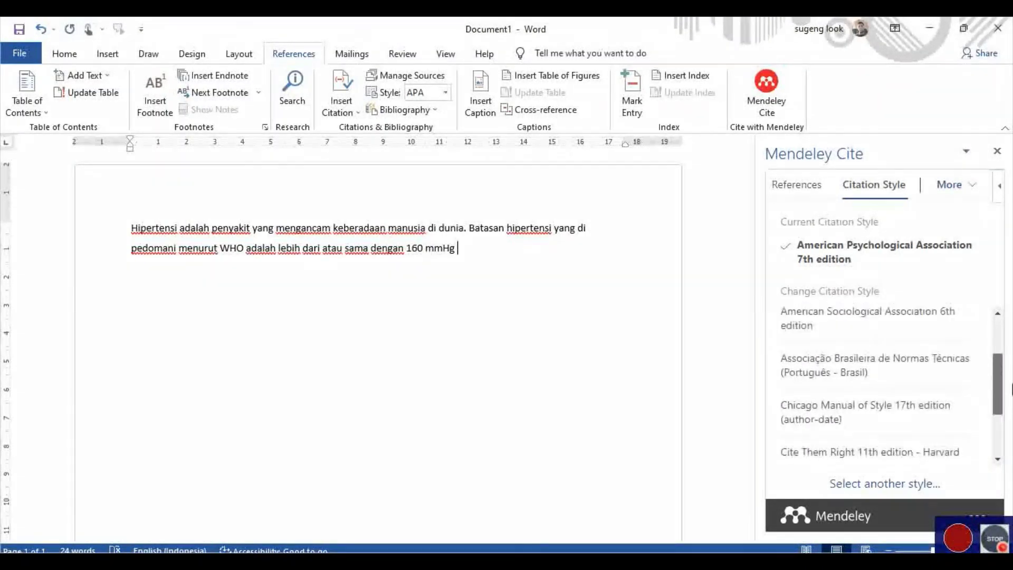
pyautogui.scroll(-2, 997, 389)
pyautogui.click(860, 455)
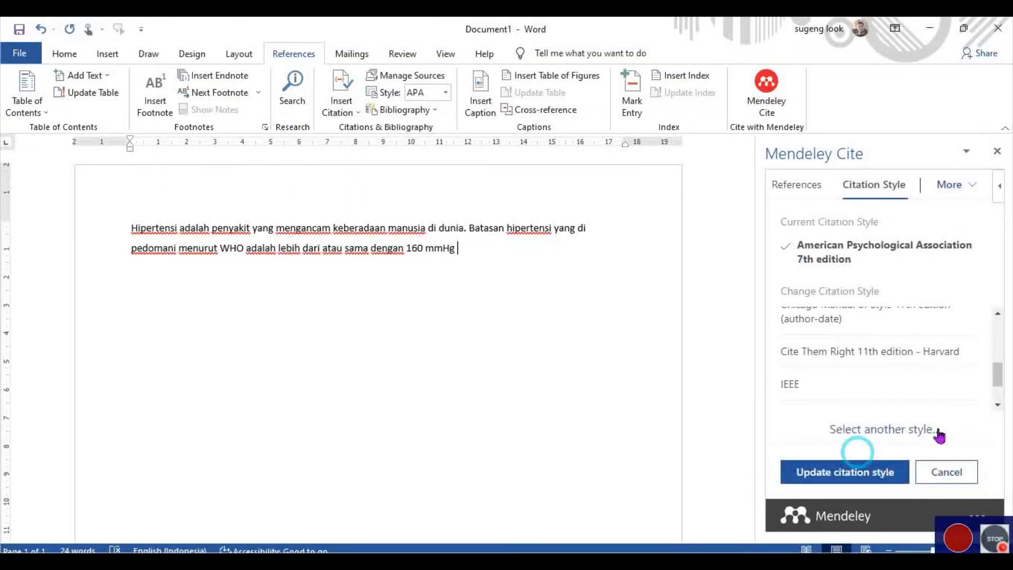
pyautogui.scroll(1, 1003, 375)
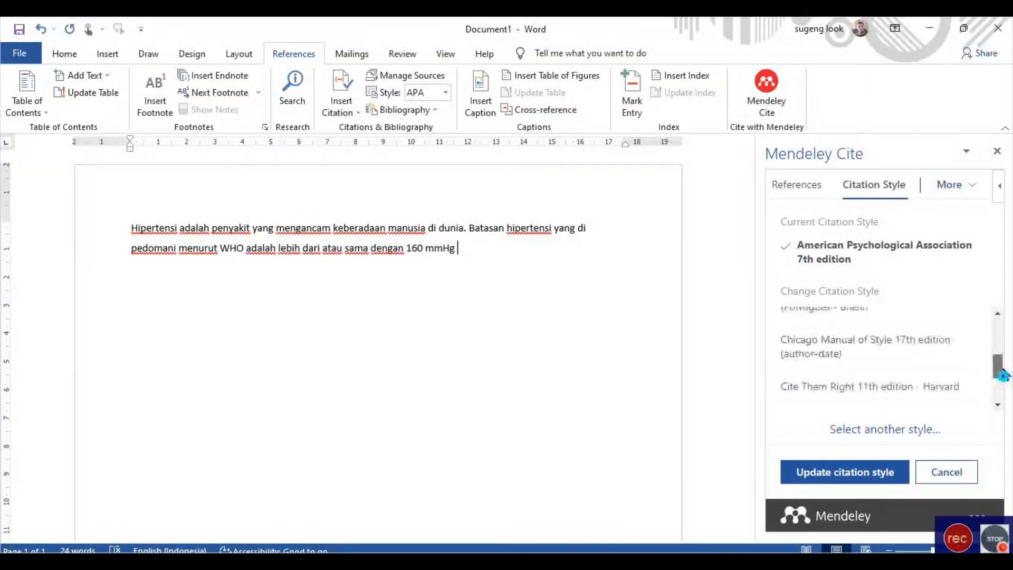
pyautogui.moveTo(1003, 376); pyautogui.dragTo(1000, 325)
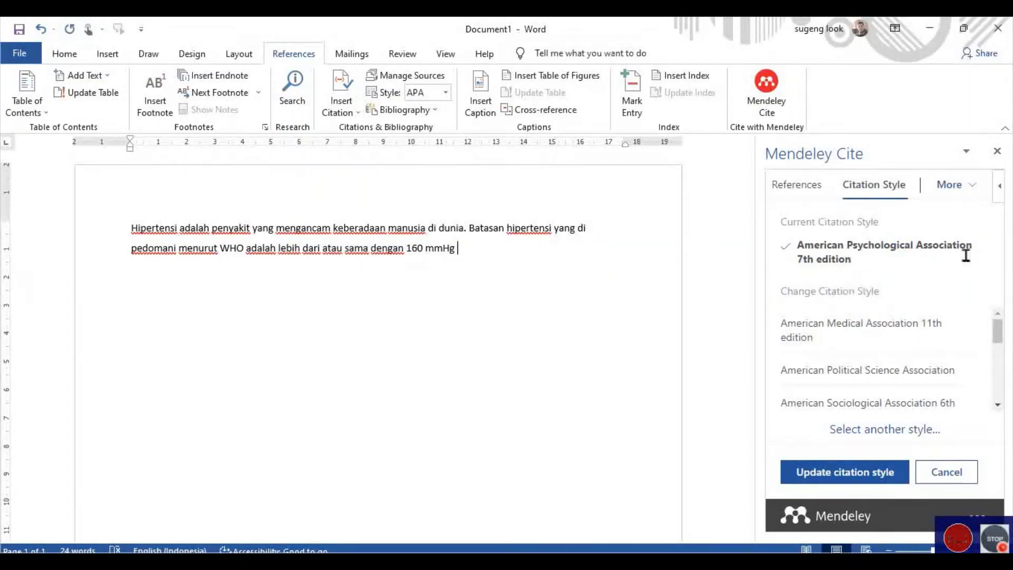
# In the reference list, select Permatasari's 2020 'Perbandingan Stroke Non Hemoragik…' article.
pyautogui.click(797, 185)
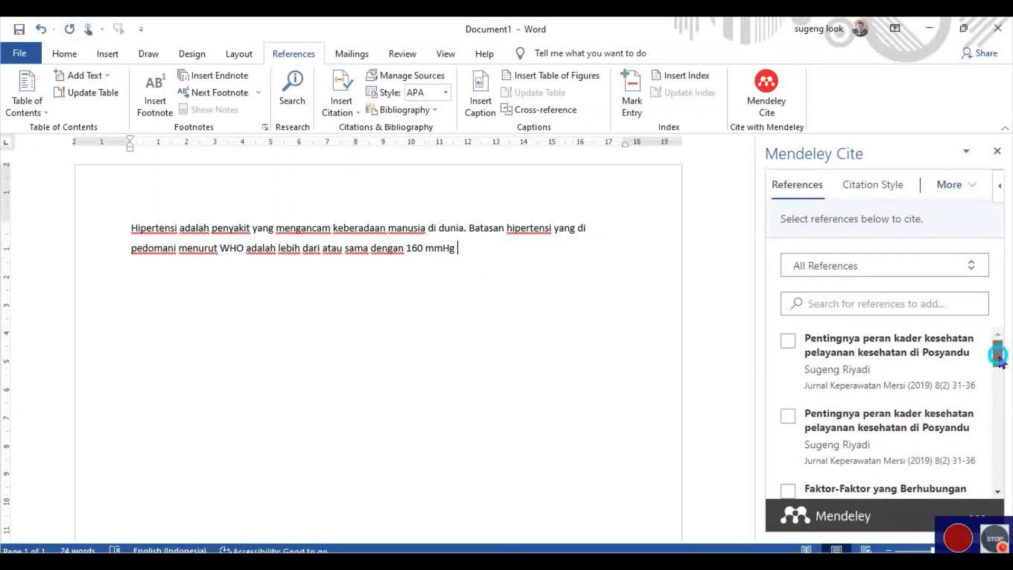
pyautogui.moveTo(999, 361); pyautogui.dragTo(1010, 376)
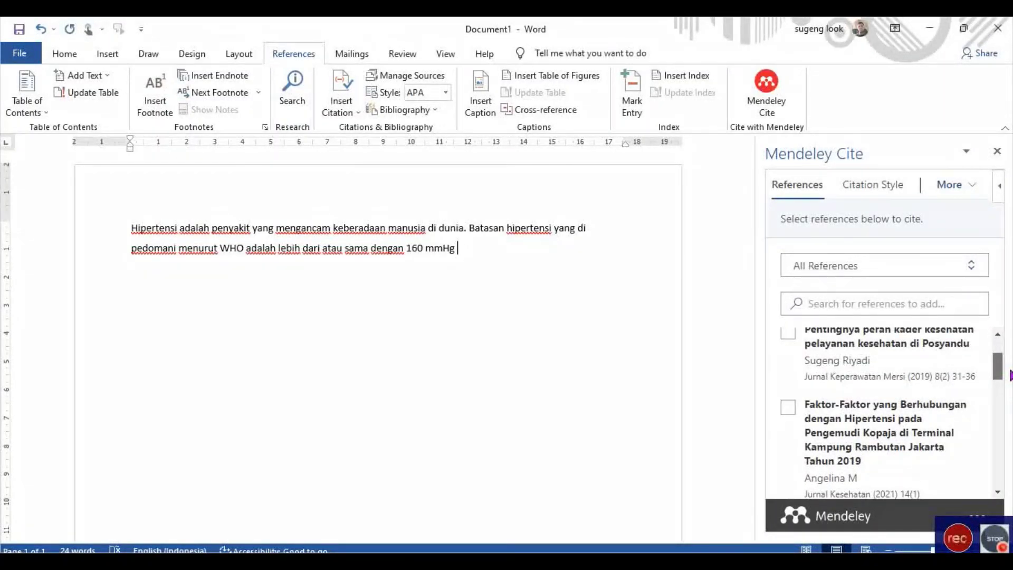
pyautogui.scroll(-1, 962, 444)
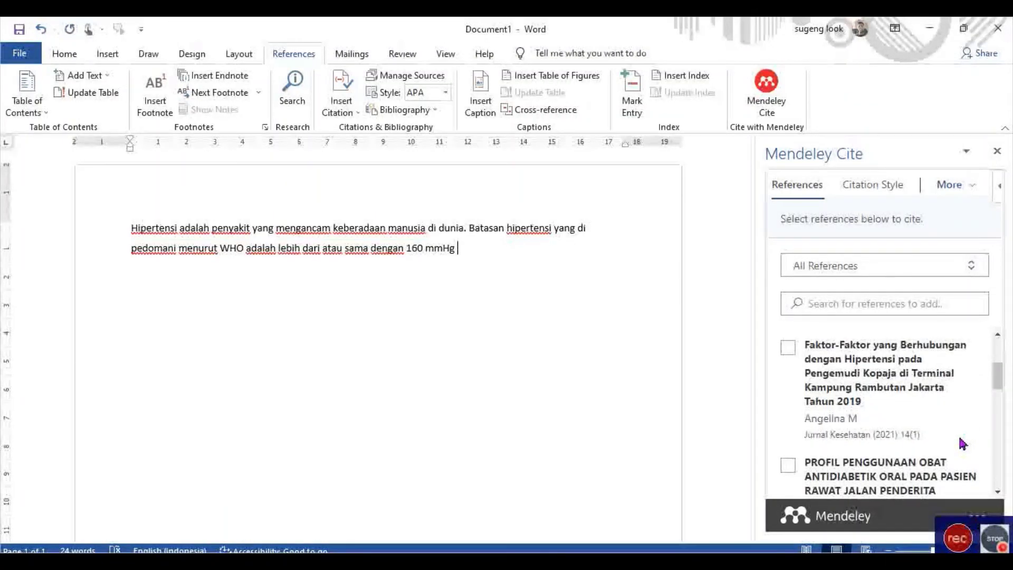
pyautogui.scroll(-1, 962, 443)
pyautogui.scroll(-2, 965, 446)
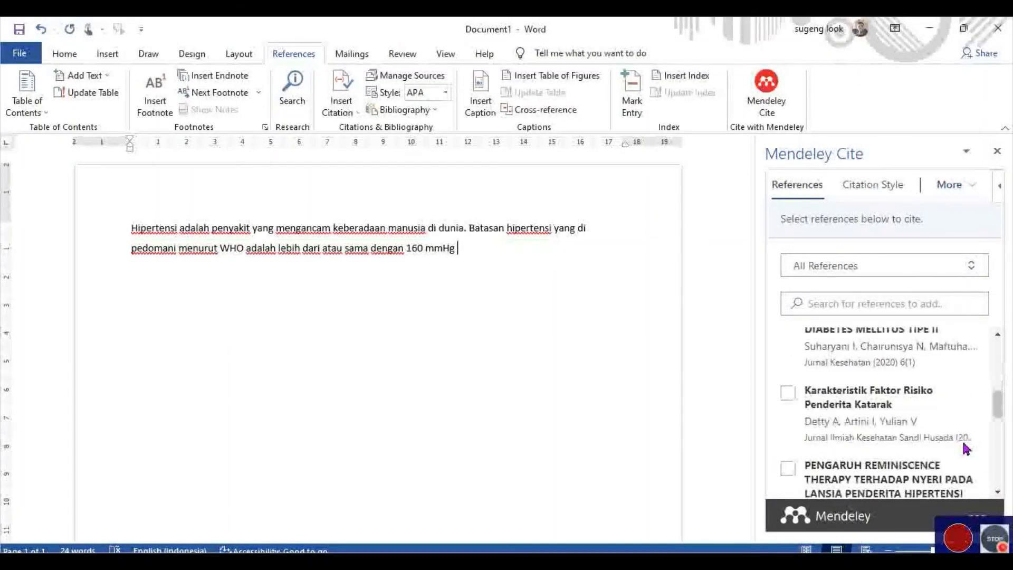
pyautogui.scroll(-1, 965, 450)
pyautogui.scroll(-1, 966, 454)
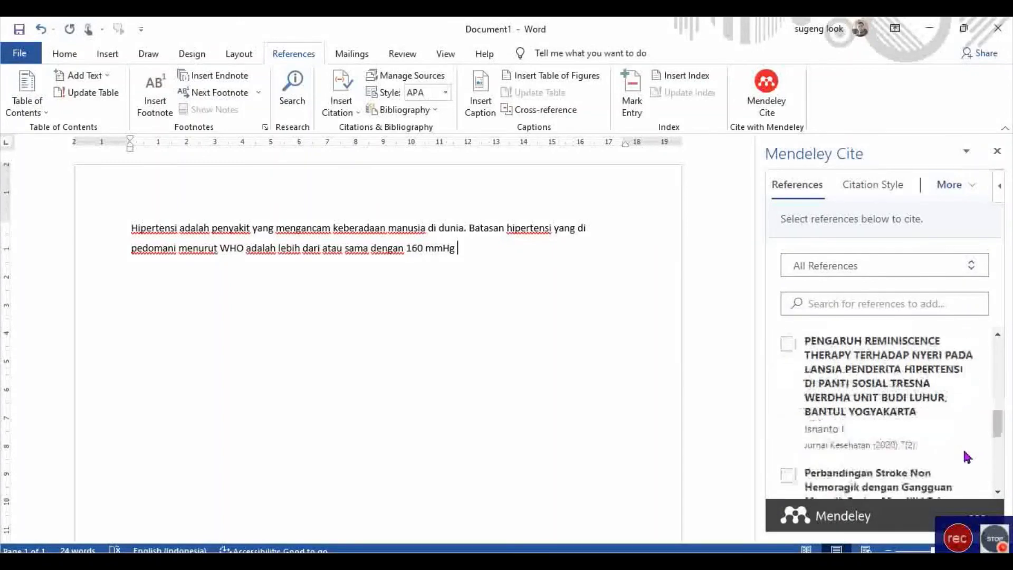
pyautogui.scroll(-1, 967, 456)
pyautogui.scroll(-1, 969, 450)
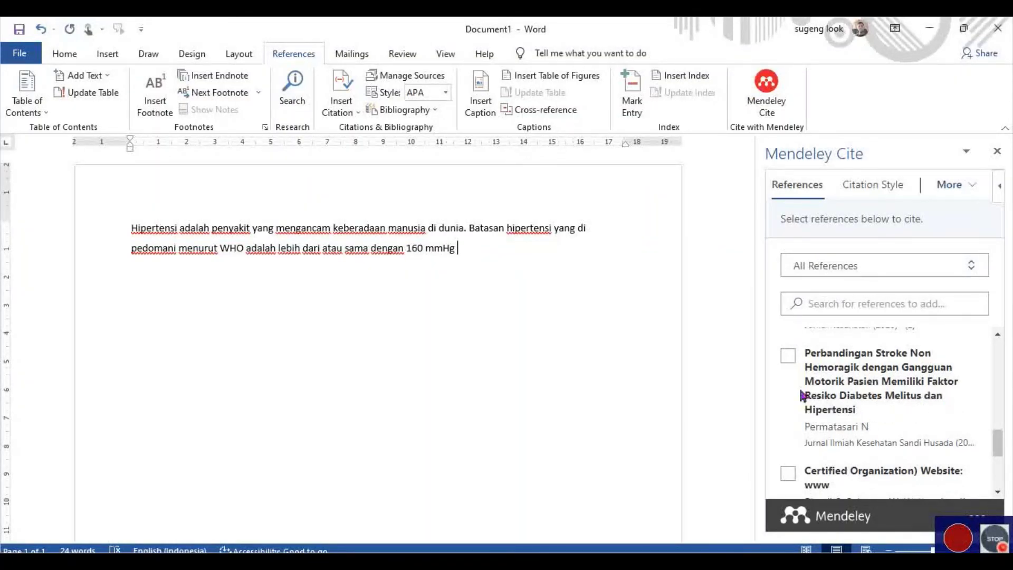
pyautogui.click(789, 356)
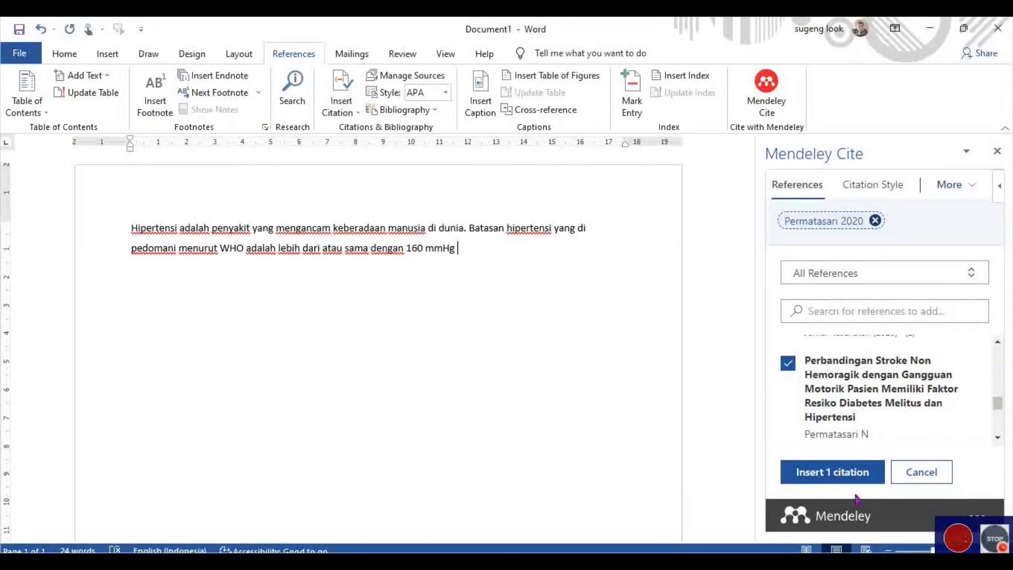
# Insert the (Permatasari, 2020) citation after 160 mmHg and return to the document text.
pyautogui.click(852, 473)
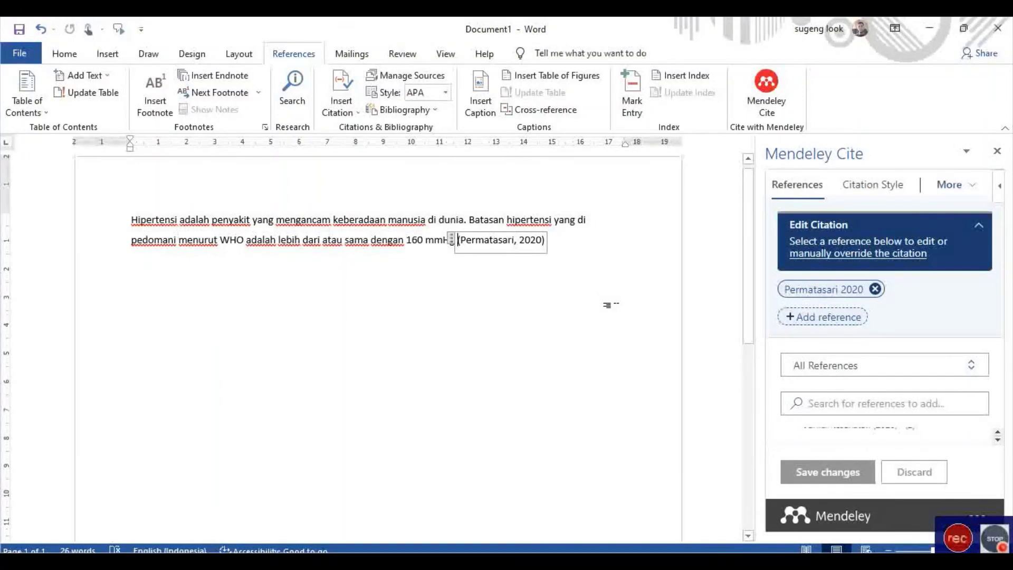
pyautogui.click(607, 305)
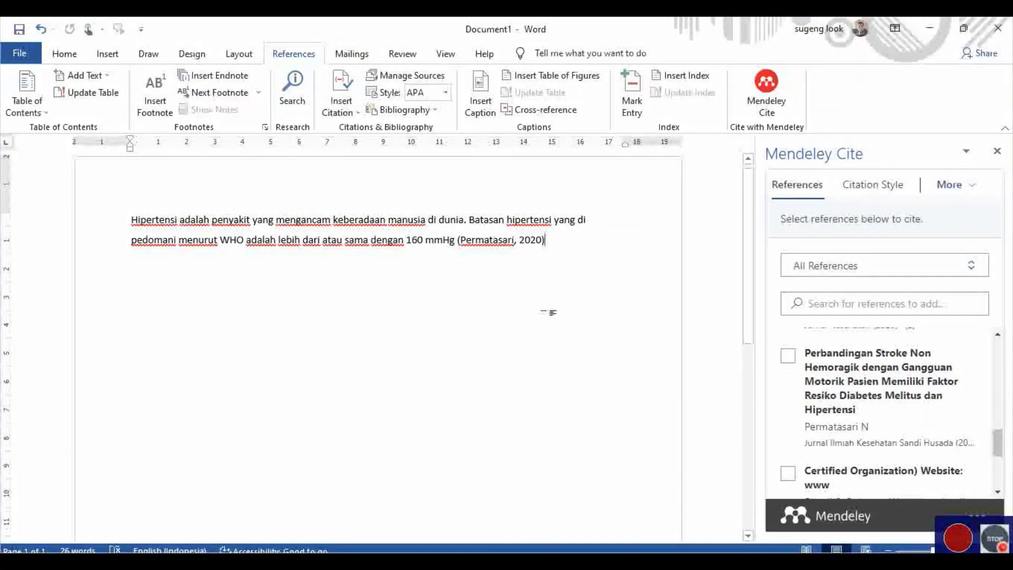
pyautogui.scroll(-3, 582, 325)
pyautogui.scroll(3, 581, 327)
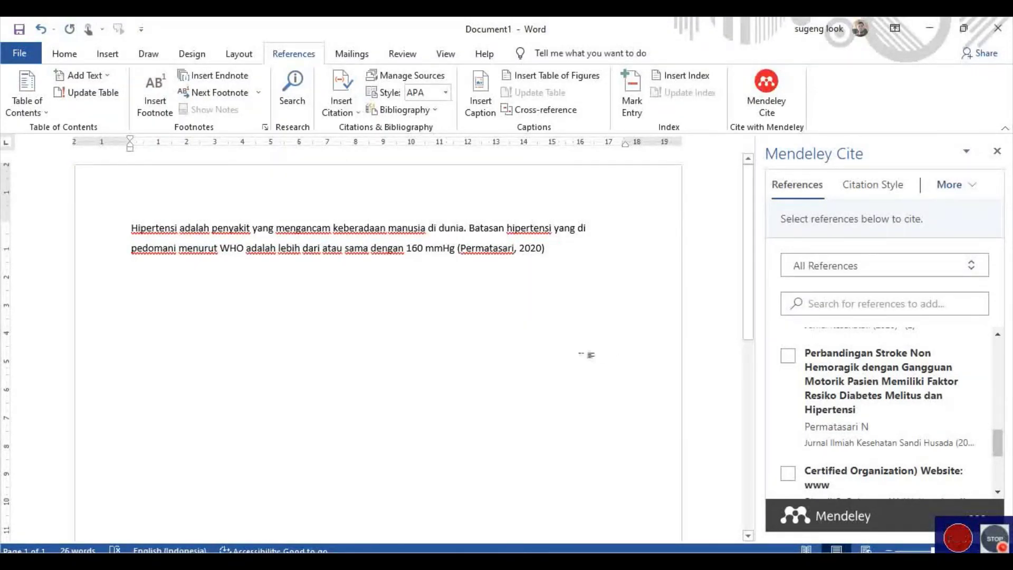
# Check the cited hypertension paragraph, then bring up Word's File backstage Home page.
pyautogui.scroll(-5, 511, 362)
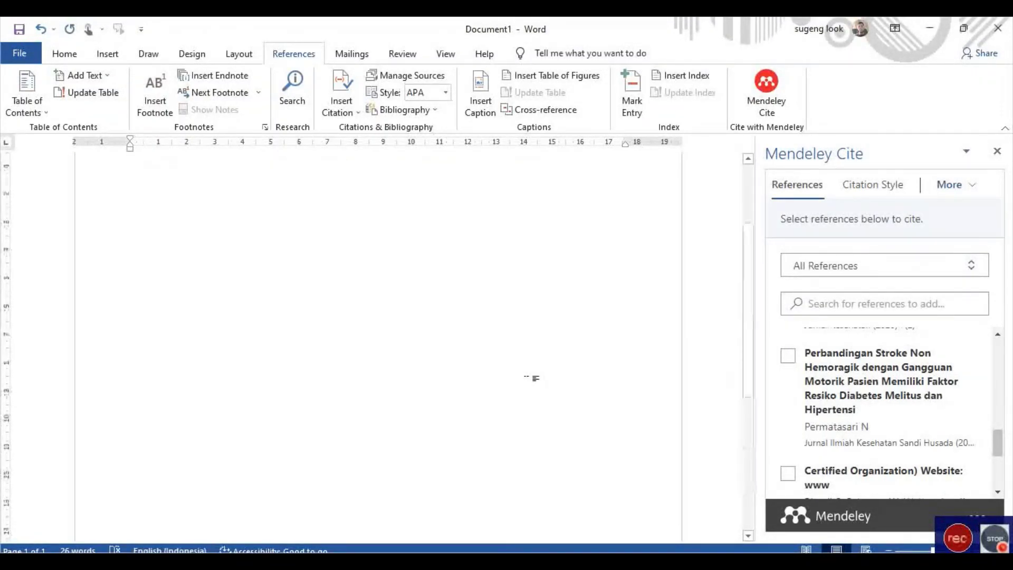
pyautogui.scroll(5, 535, 378)
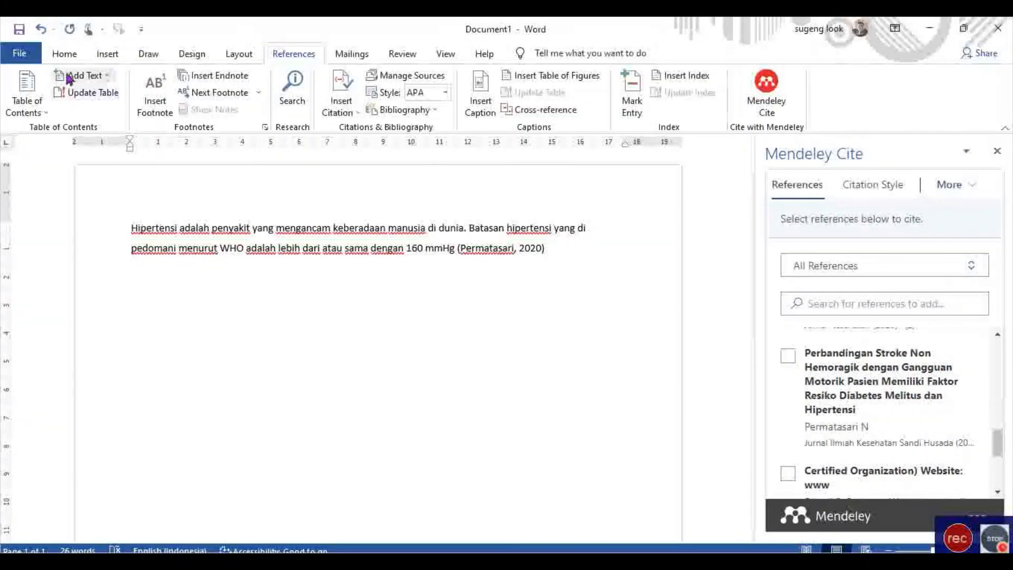
pyautogui.click(22, 53)
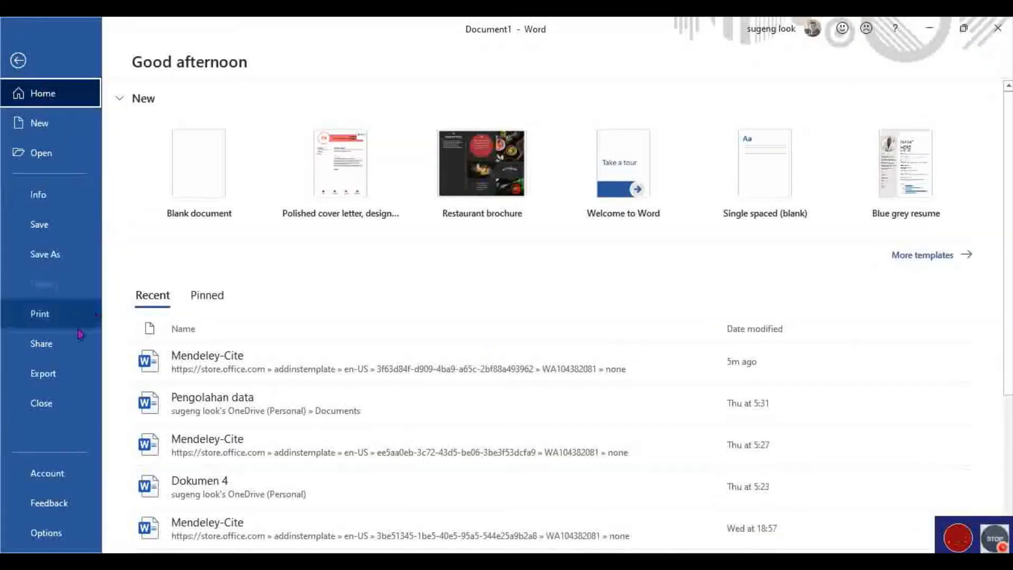
# Start opening an existing document by browsing the computer's folders.
pyautogui.click(53, 153)
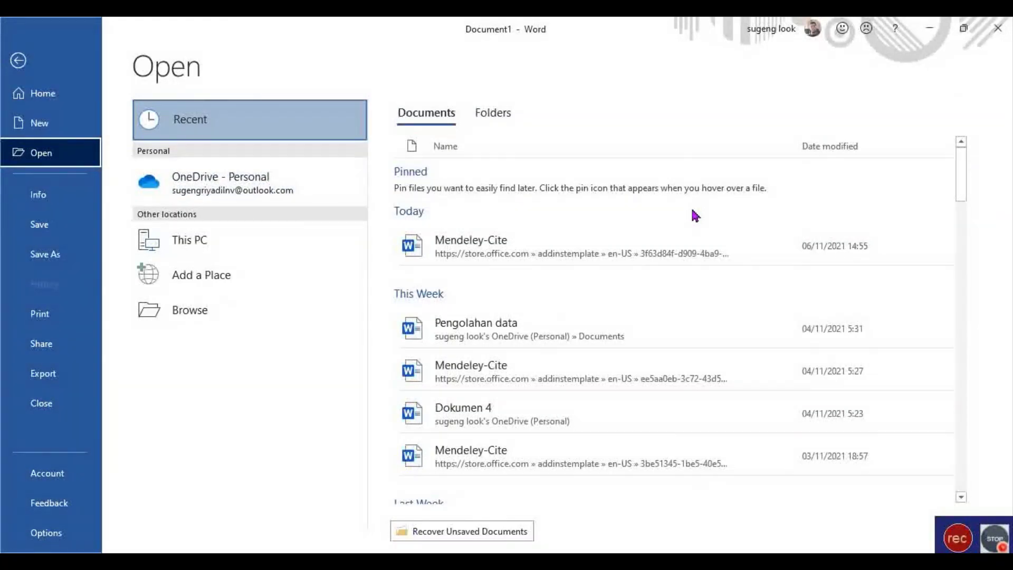
pyautogui.scroll(-2, 689, 222)
pyautogui.scroll(-2, 689, 222)
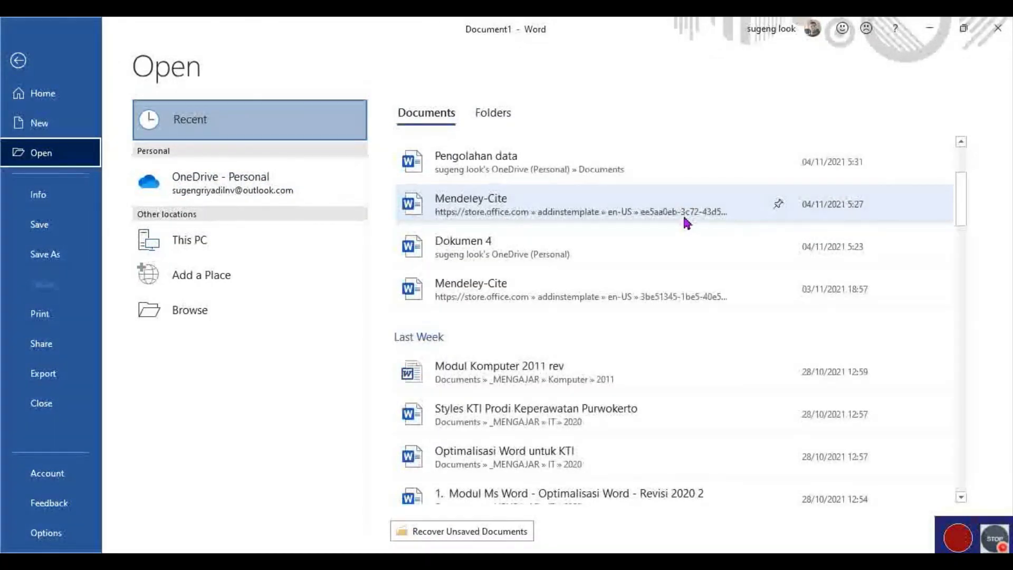
pyautogui.scroll(-2, 685, 220)
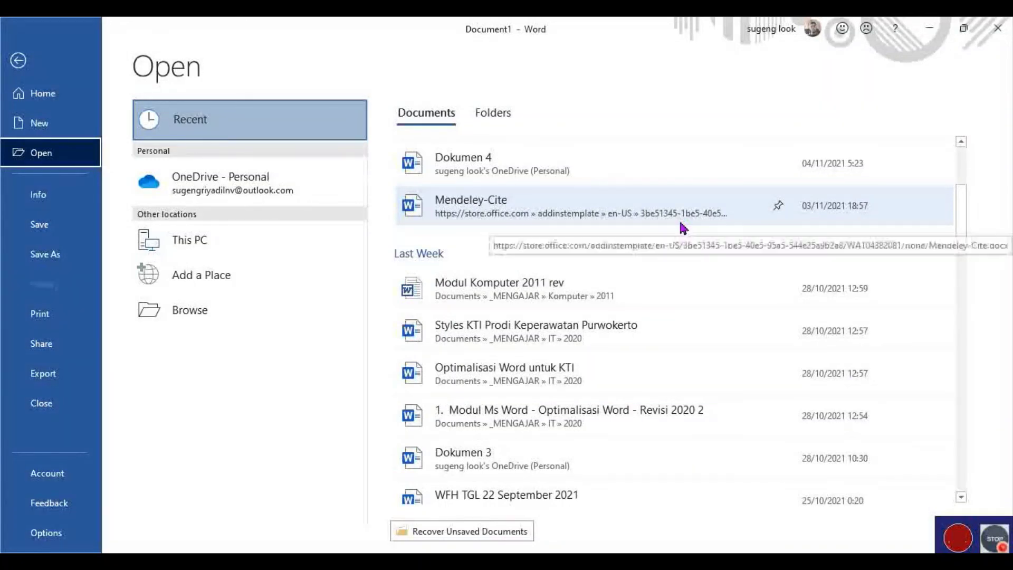
pyautogui.scroll(-2, 680, 231)
pyautogui.scroll(-2, 679, 231)
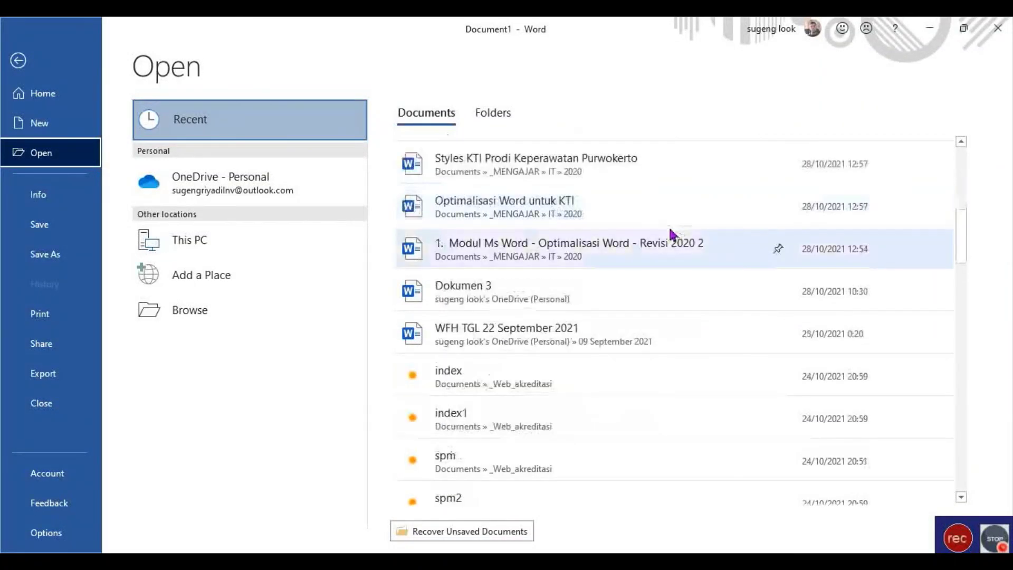
pyautogui.click(199, 311)
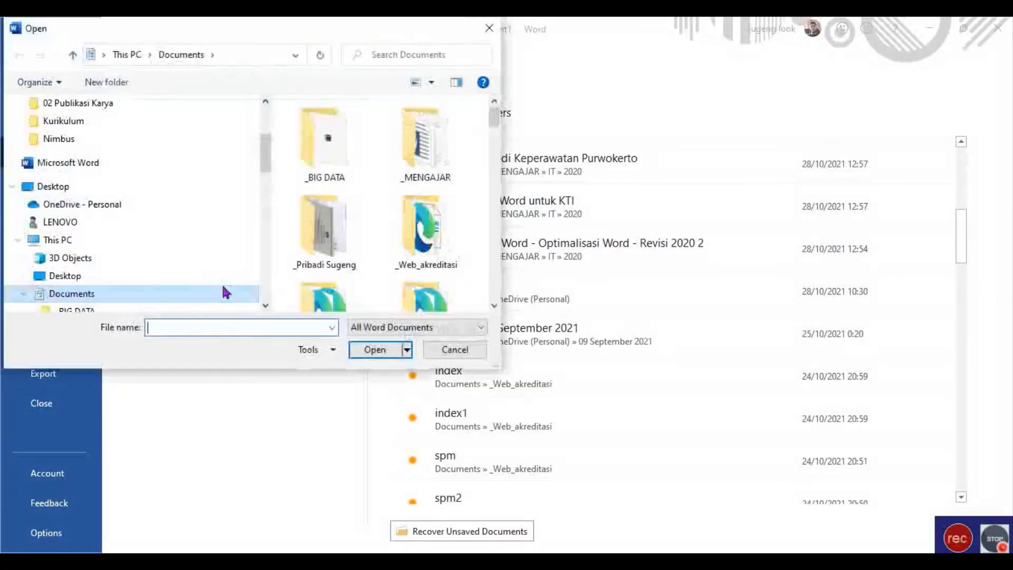
# Open 'ASKEP KELUARGA 2 anah rev' from Documents > _MENGAJAR > MPKTI.
pyautogui.scroll(2, 146, 179)
pyautogui.scroll(1, 136, 196)
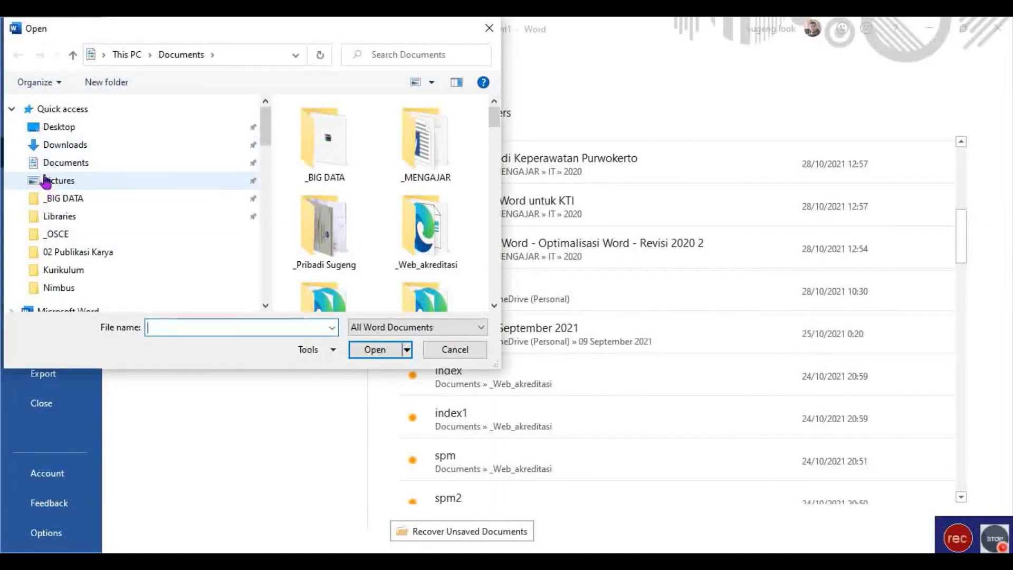
pyautogui.click(66, 162)
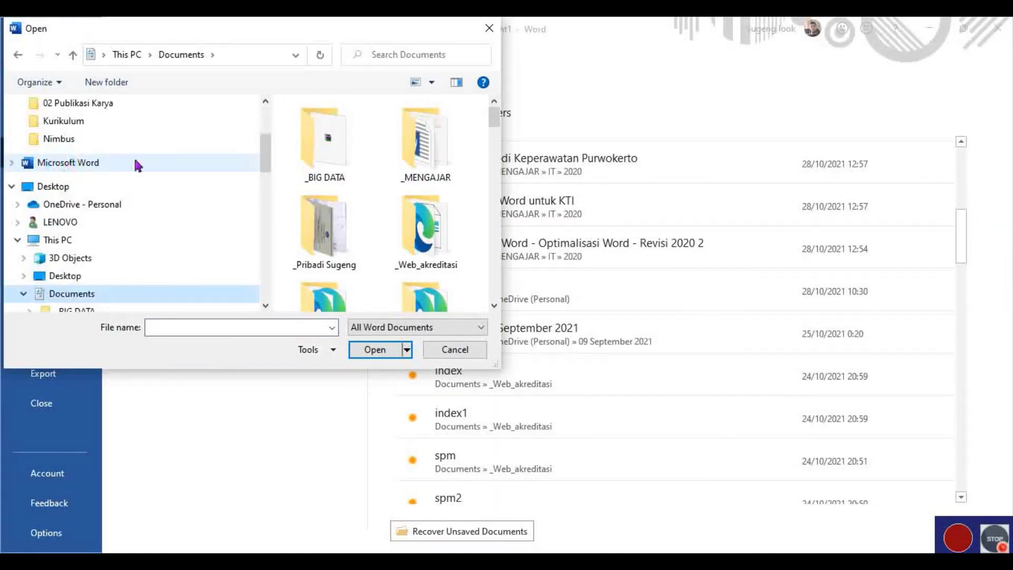
pyautogui.doubleClick(438, 156)
pyautogui.scroll(-2, 359, 190)
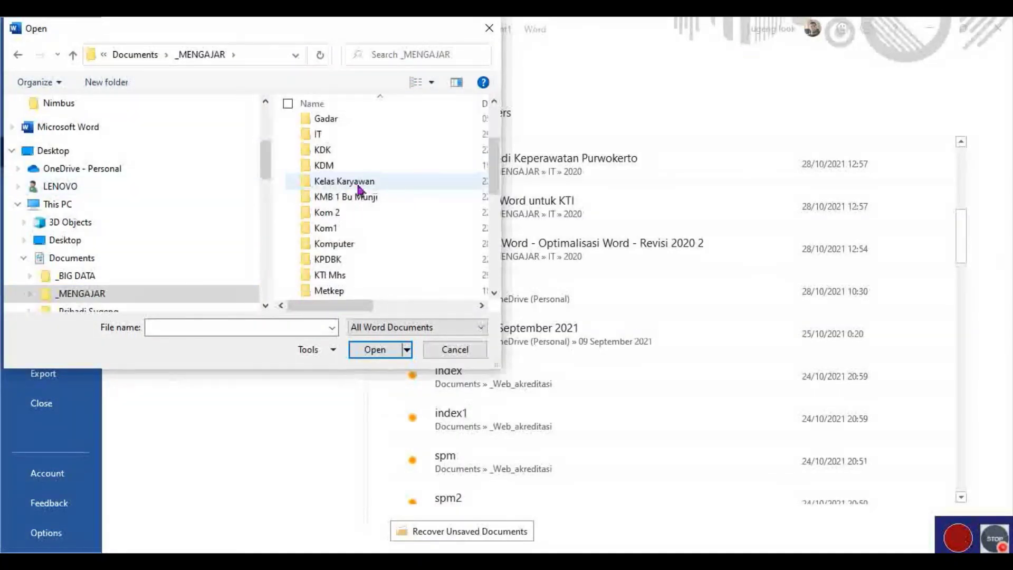
pyautogui.scroll(-2, 349, 273)
pyautogui.scroll(-2, 348, 285)
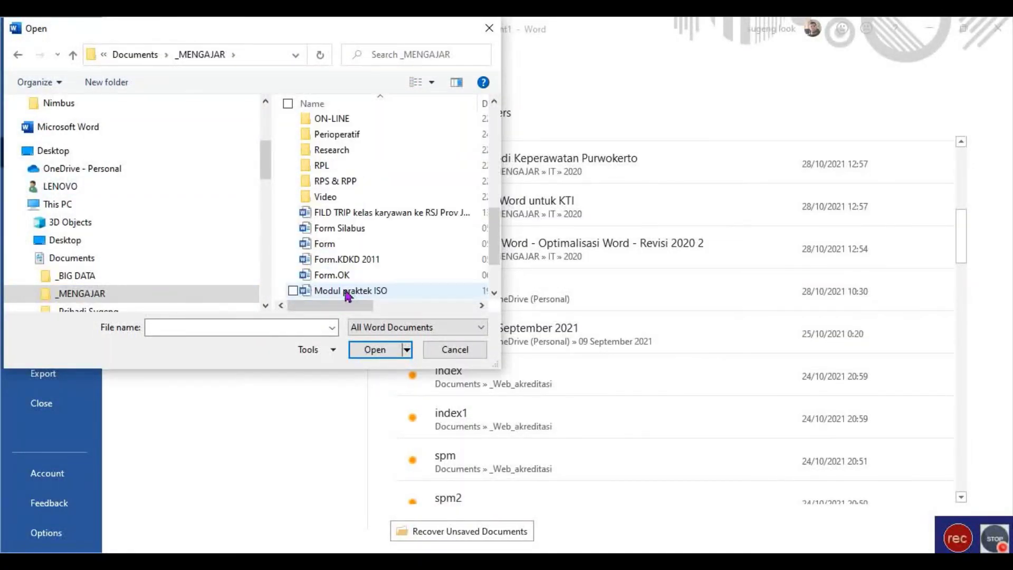
pyautogui.scroll(2, 345, 275)
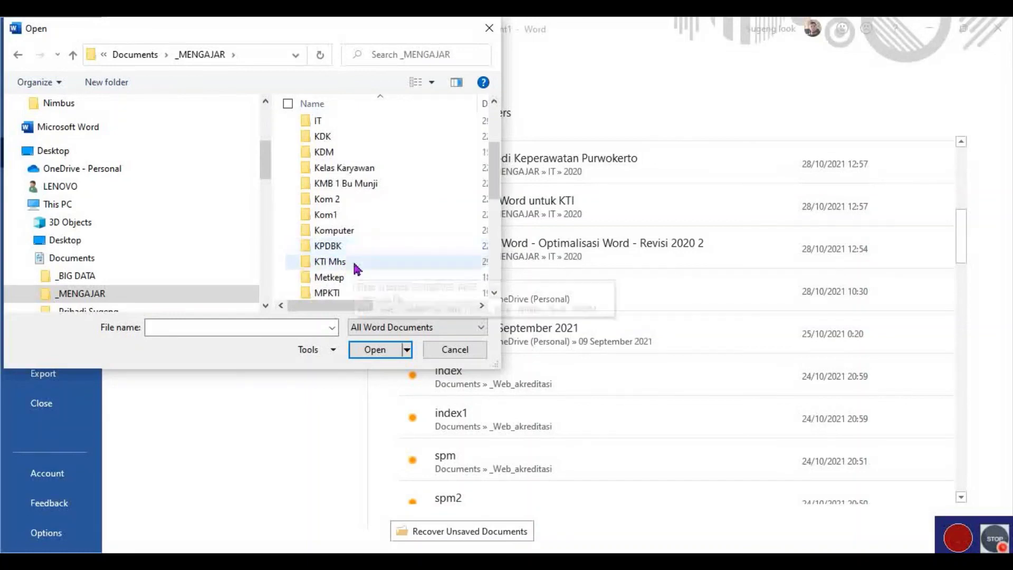
pyautogui.doubleClick(341, 293)
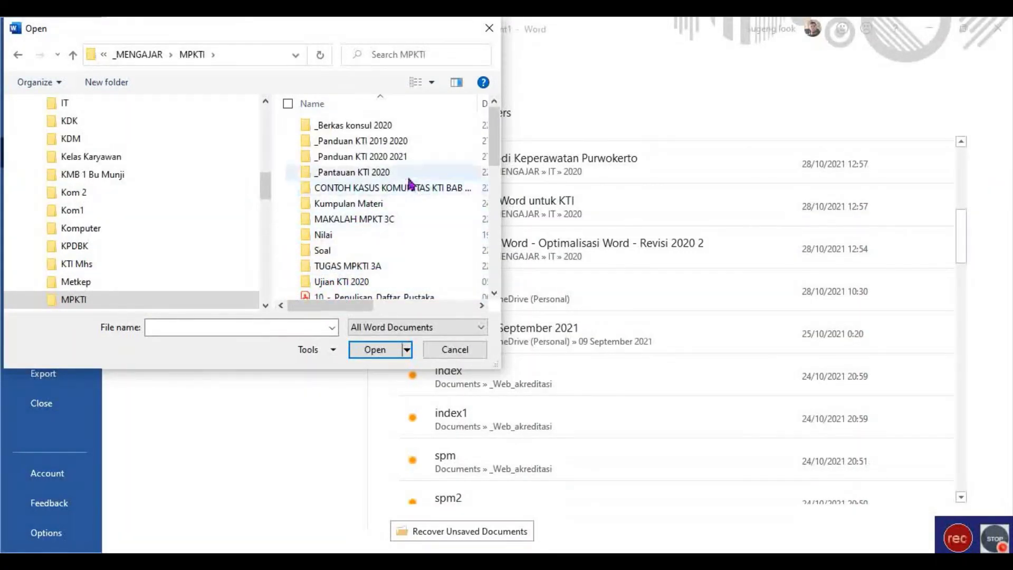
pyautogui.scroll(-2, 408, 153)
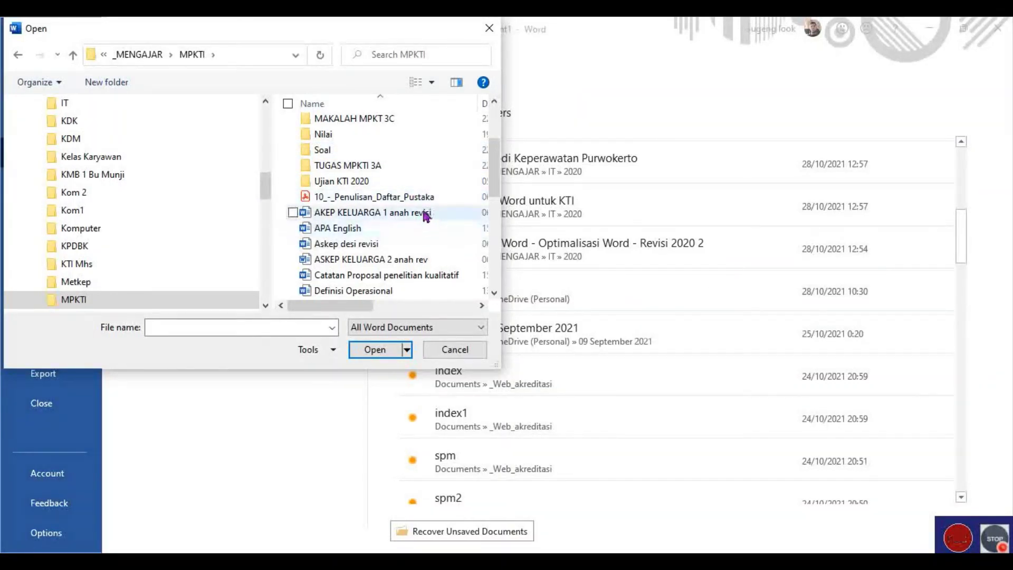
pyautogui.click(391, 261)
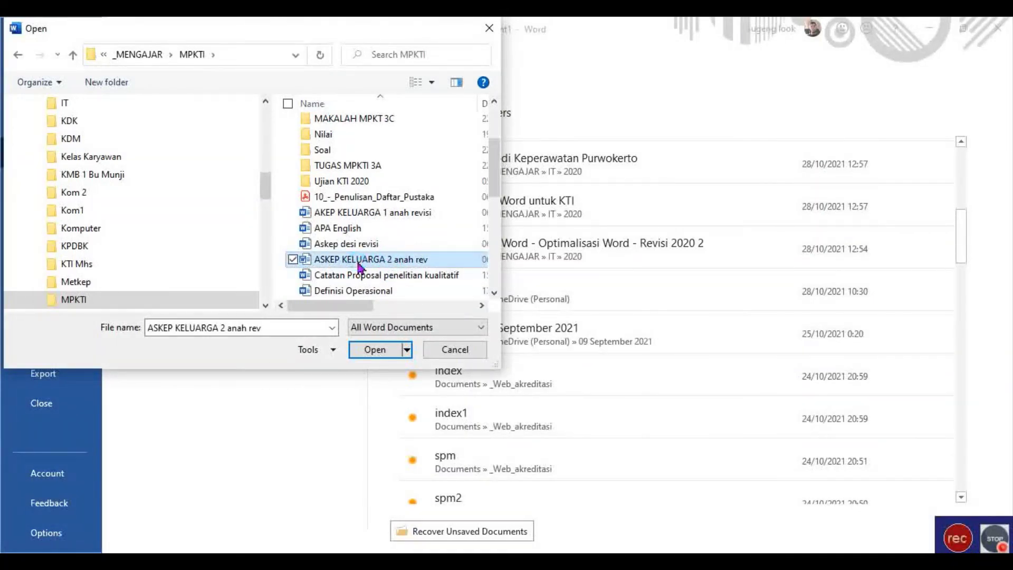
pyautogui.doubleClick(359, 261)
pyautogui.scroll(-5, 490, 266)
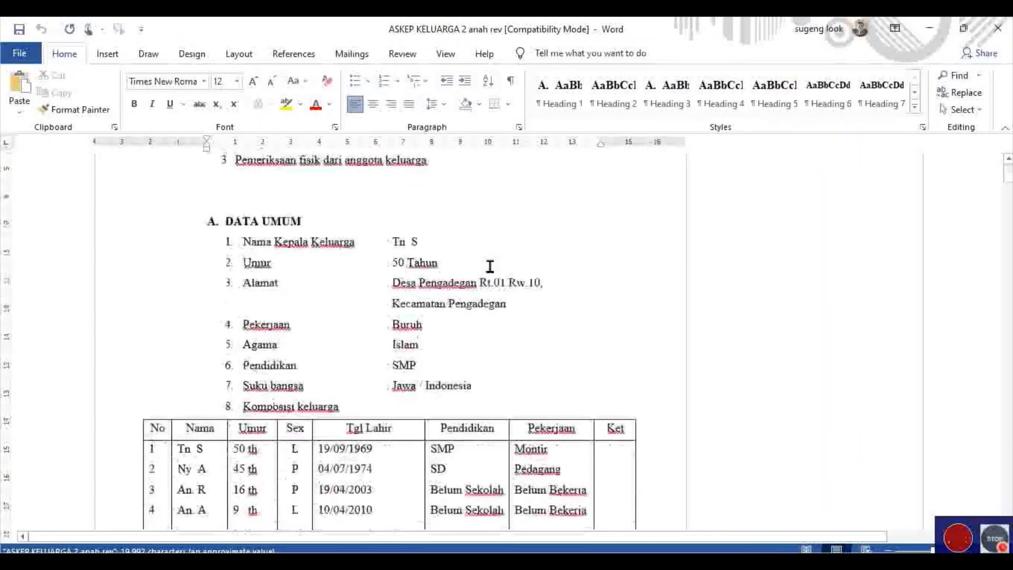
# Return to File > Open and browse the computer for another document.
pyautogui.scroll(-15, 490, 266)
pyautogui.scroll(4, 470, 277)
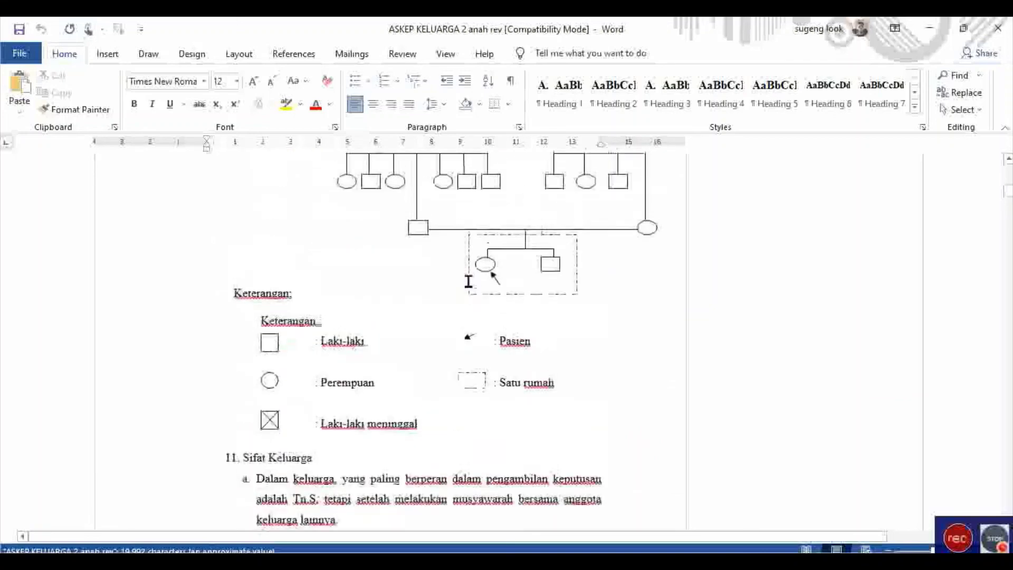
pyautogui.scroll(-12, 468, 281)
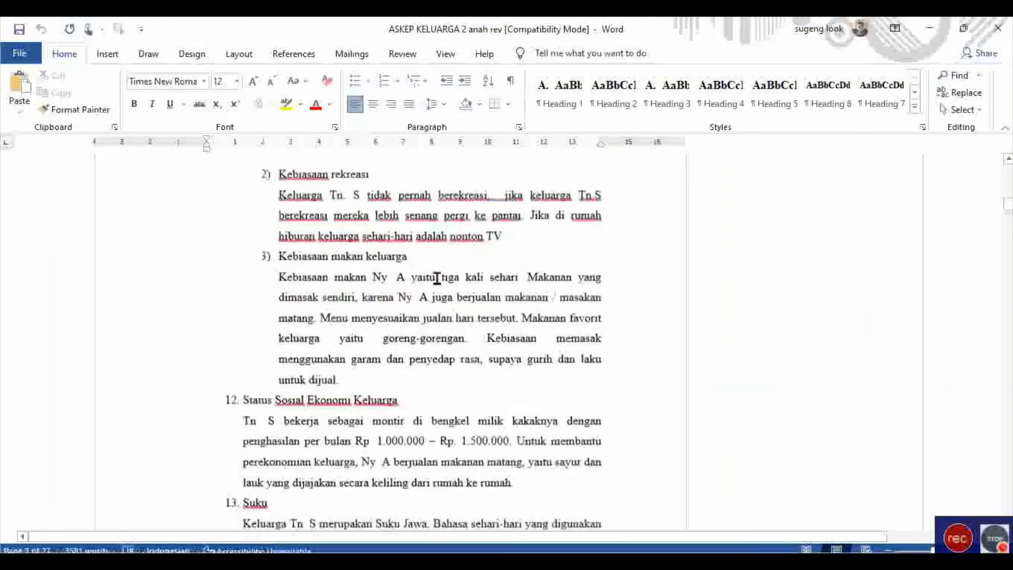
pyautogui.scroll(-3, 437, 278)
pyautogui.click(20, 52)
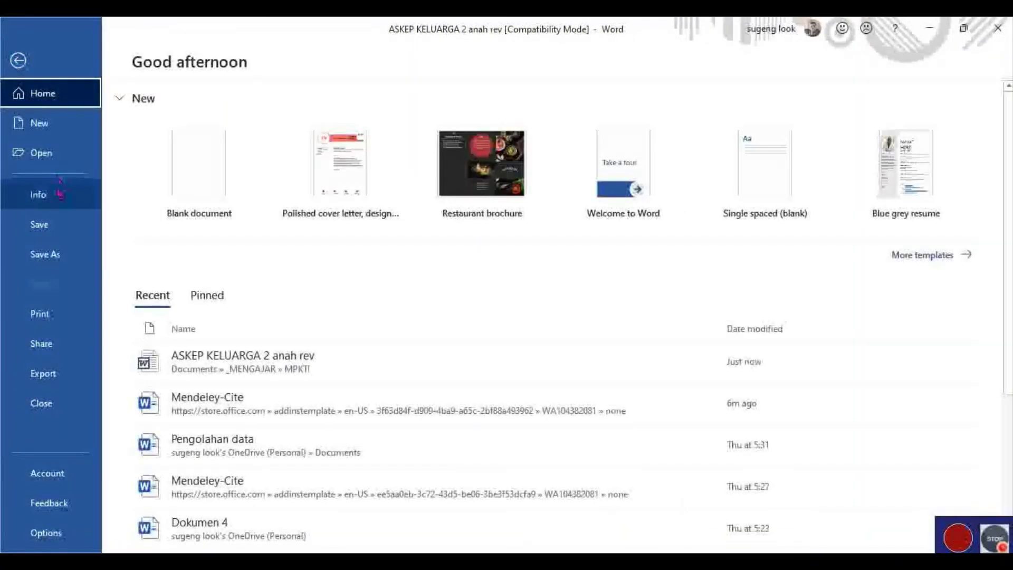
pyautogui.click(66, 152)
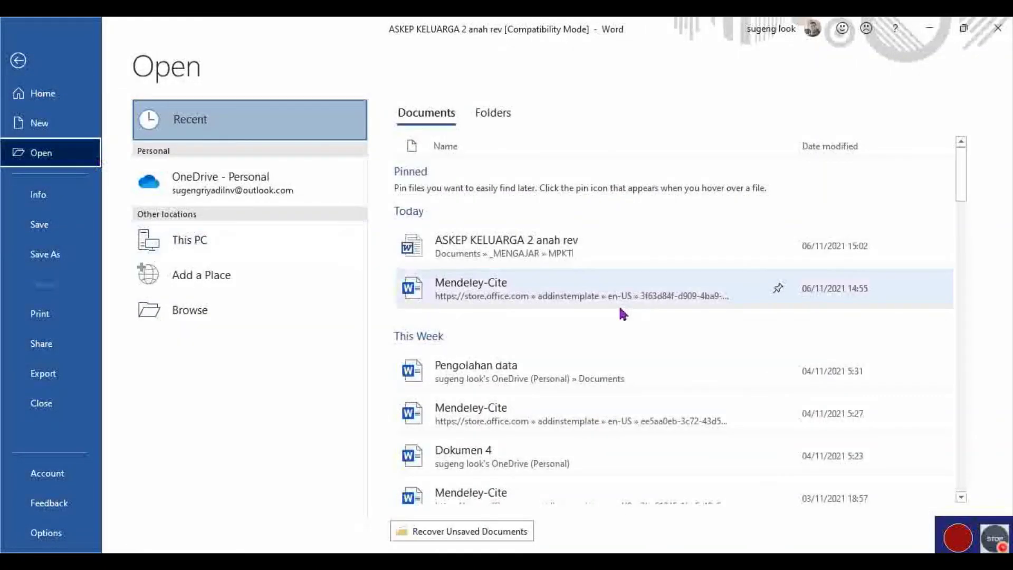
pyautogui.click(197, 316)
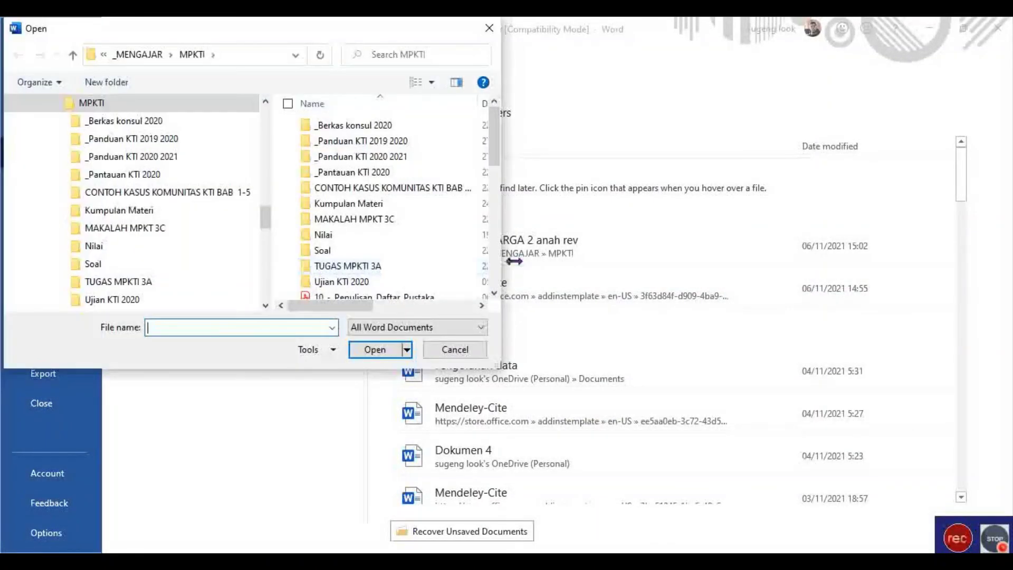
# Open the Rafika document from the Ujian KTI 2020 folder.
pyautogui.scroll(-2, 449, 243)
pyautogui.scroll(-2, 438, 243)
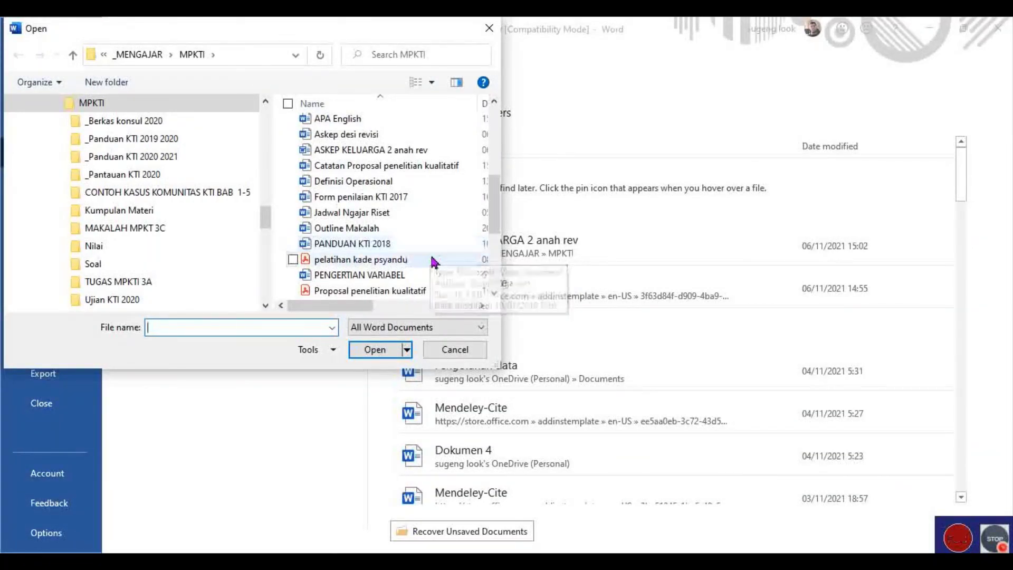
pyautogui.scroll(-2, 433, 264)
pyautogui.scroll(-1, 430, 270)
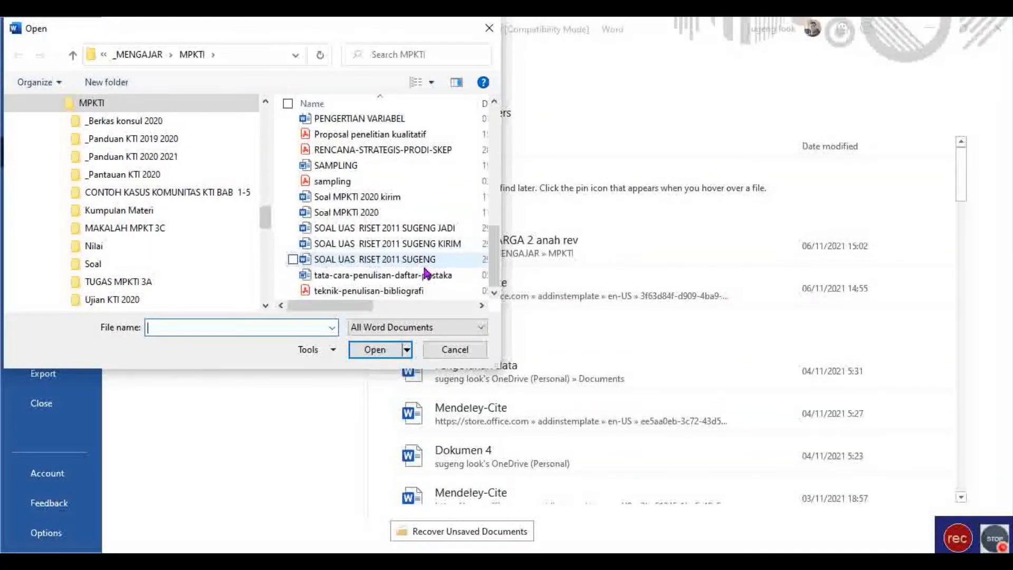
pyautogui.scroll(4, 423, 269)
pyautogui.scroll(2, 423, 269)
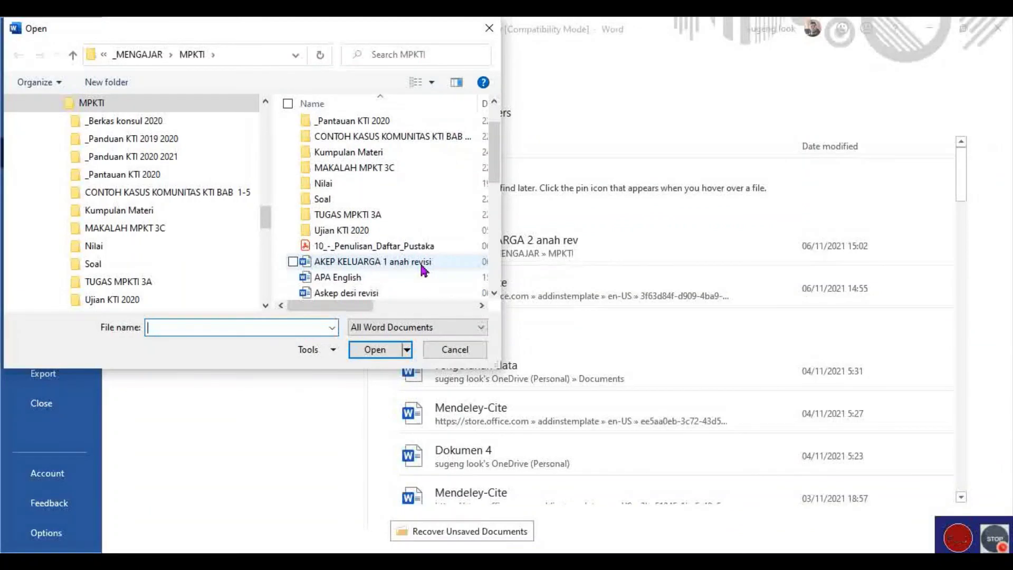
pyautogui.doubleClick(356, 231)
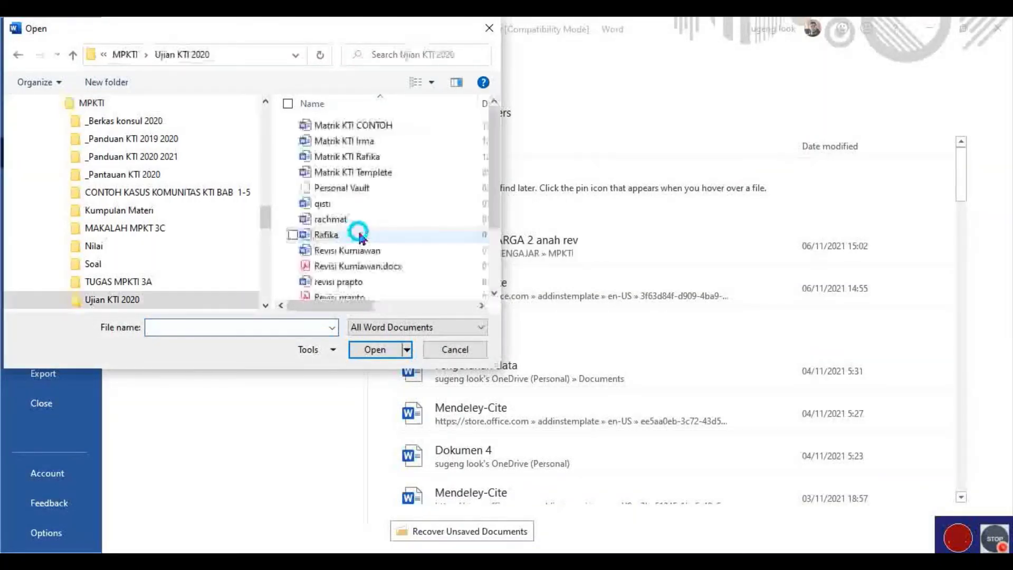
pyautogui.moveTo(494, 156)
pyautogui.mouseDown()
pyautogui.moveTo(496, 165)
pyautogui.moveTo(491, 154)
pyautogui.mouseUp()
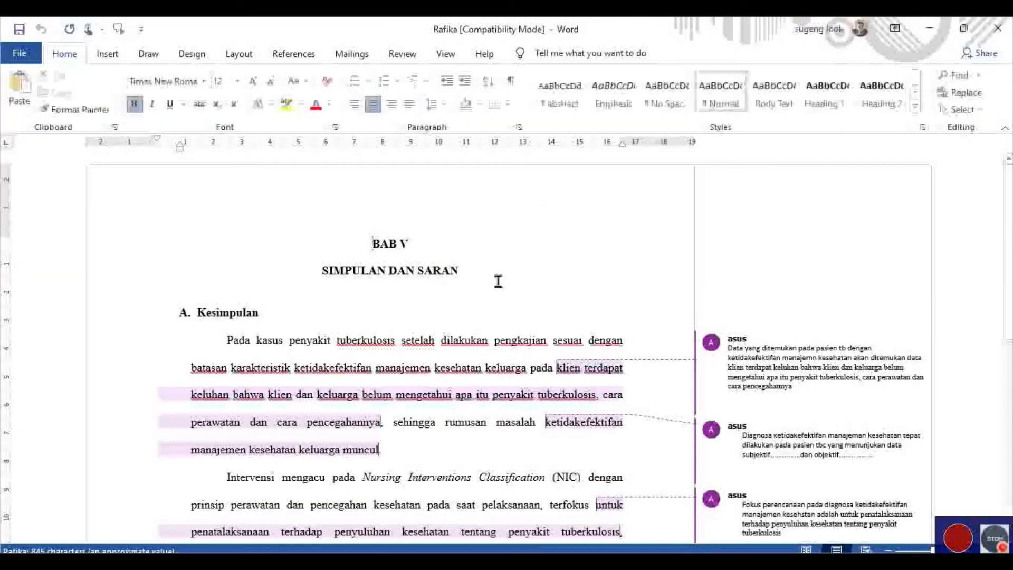
pyautogui.scroll(-5, 489, 301)
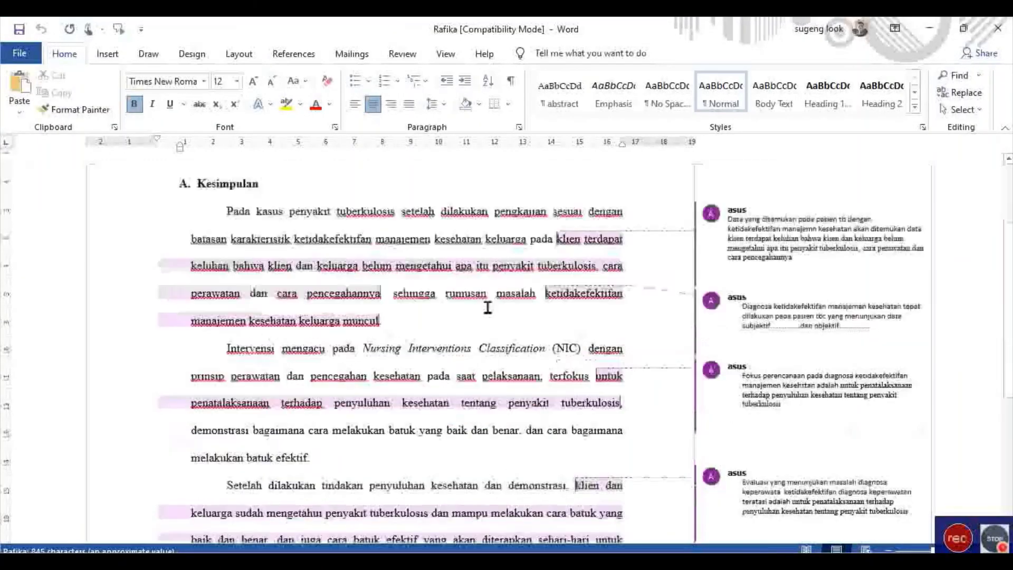
# Place the cursor after 'melakukan batuk efektif.' and open Mendeley Cite from the References tab.
pyautogui.scroll(-5, 459, 328)
pyautogui.scroll(-3, 480, 332)
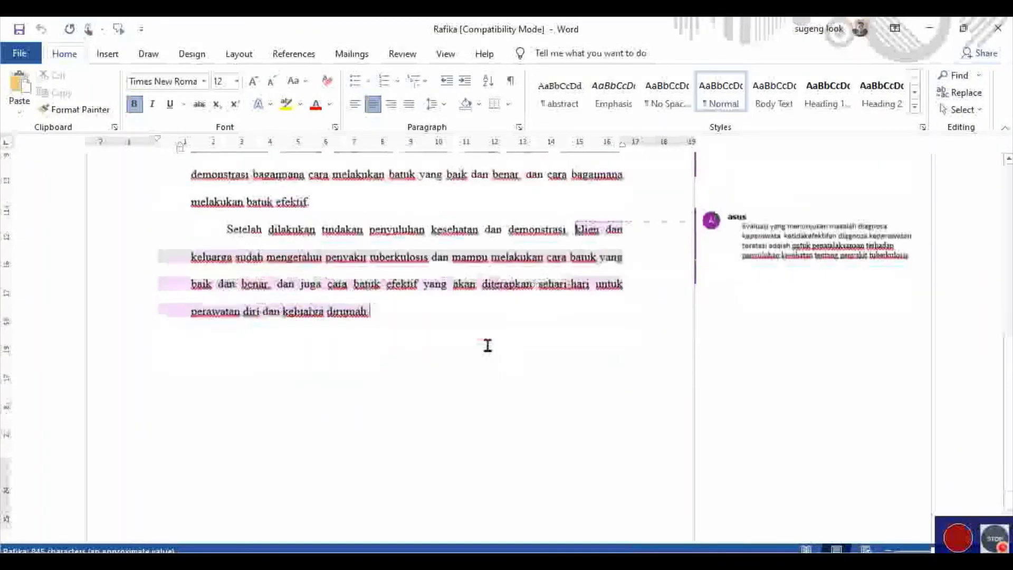
pyautogui.scroll(5, 482, 326)
pyautogui.scroll(-1, 499, 325)
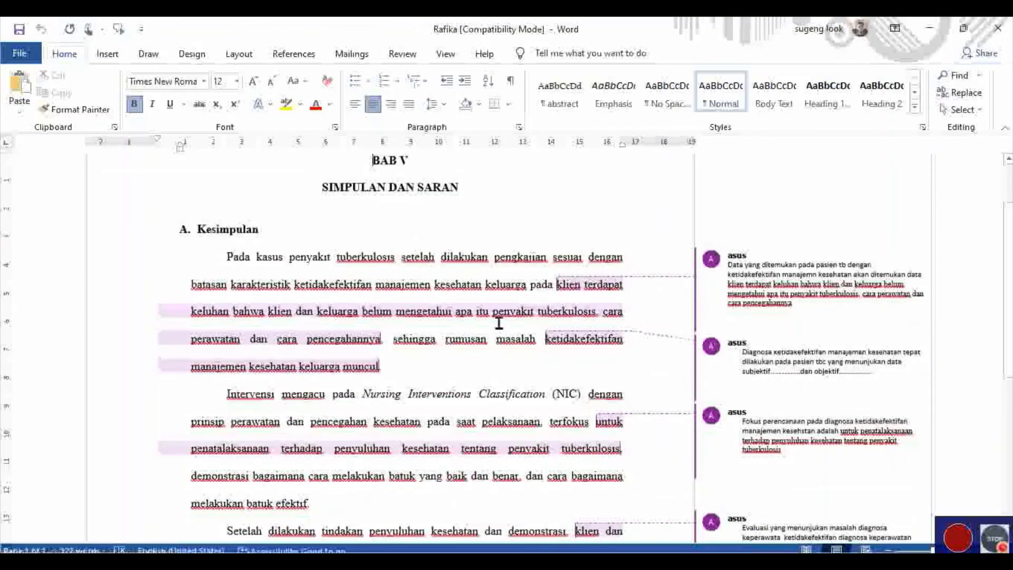
pyautogui.click(469, 370)
pyautogui.scroll(-5, 482, 350)
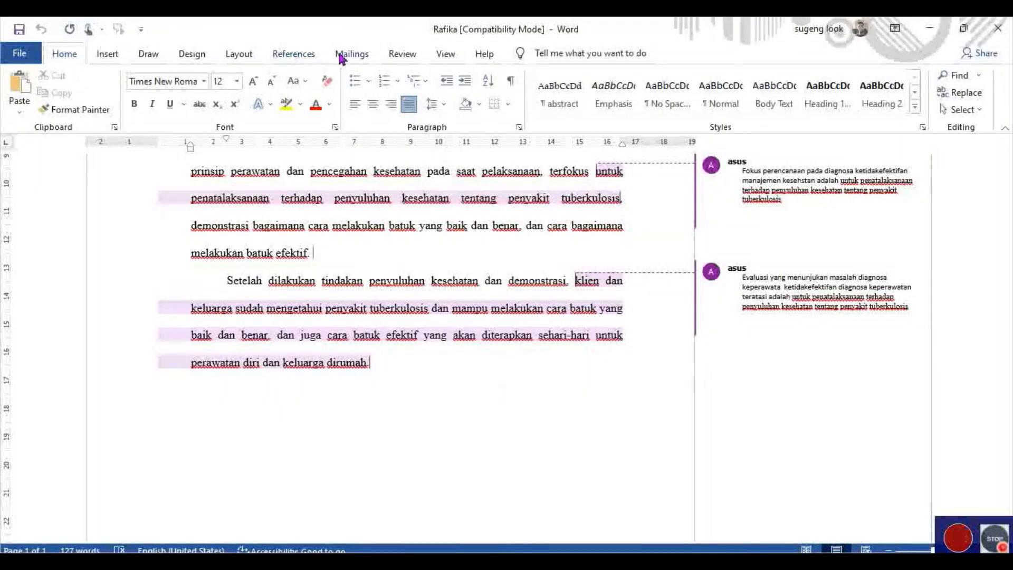
pyautogui.click(298, 55)
pyautogui.click(772, 108)
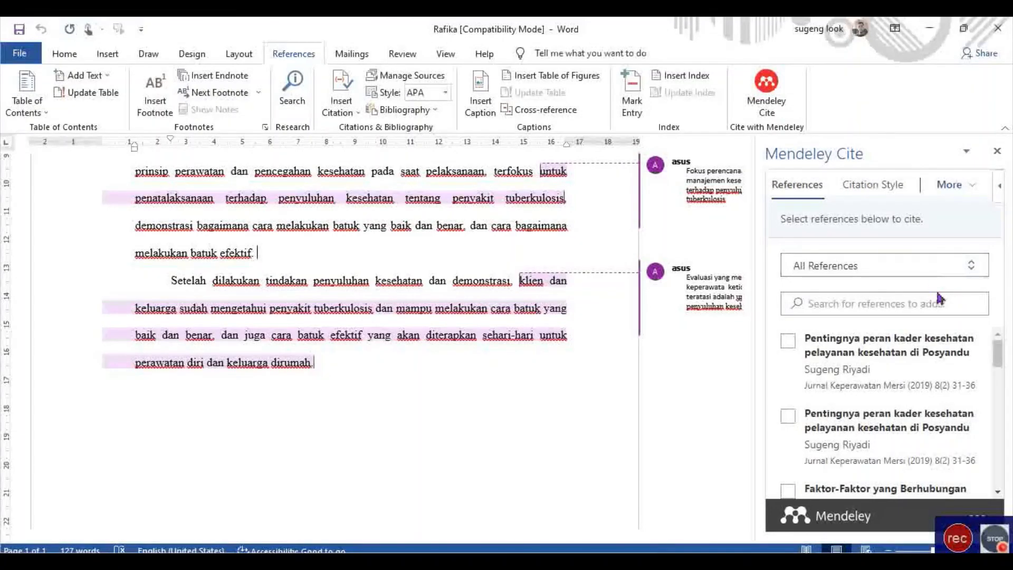
# Select the 2019 Posyandu kader kesehatan article and insert its citation.
pyautogui.click(889, 186)
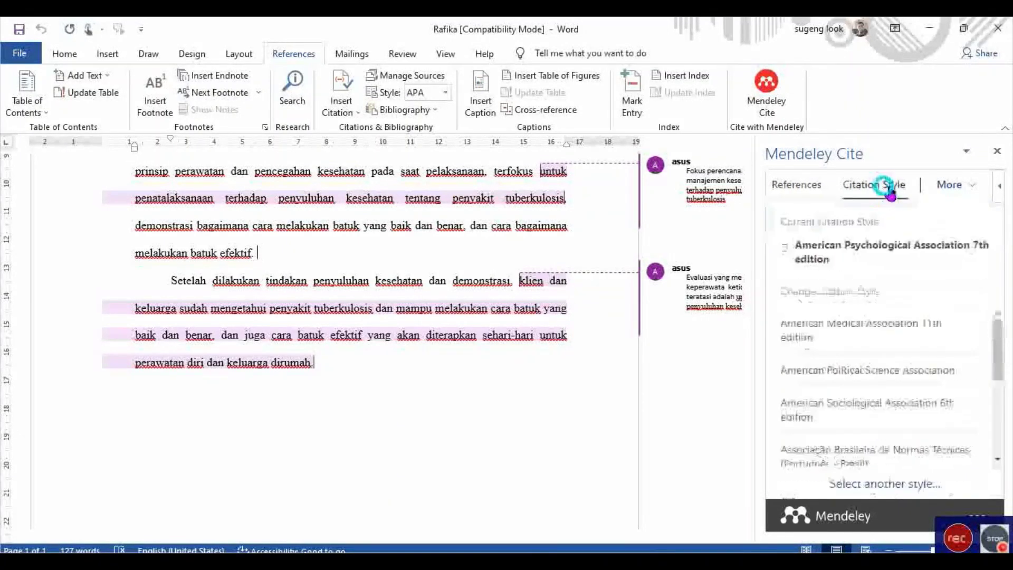
pyautogui.click(806, 185)
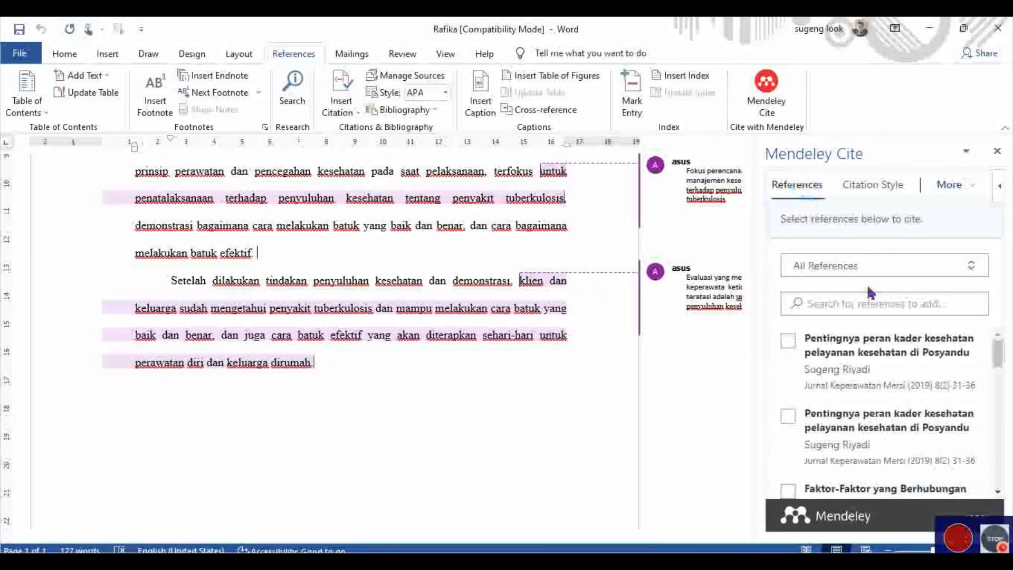
pyautogui.click(791, 418)
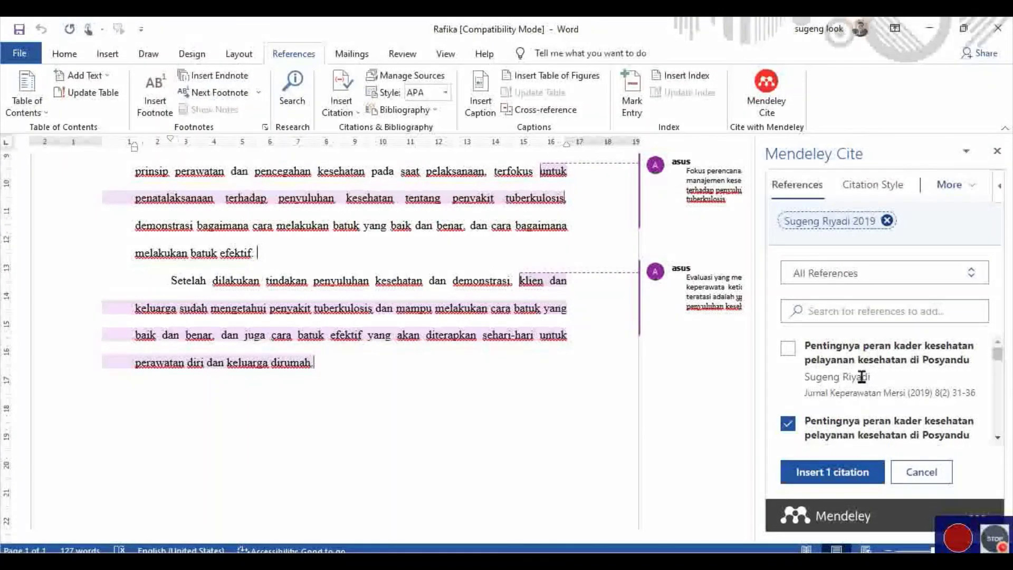
pyautogui.click(854, 470)
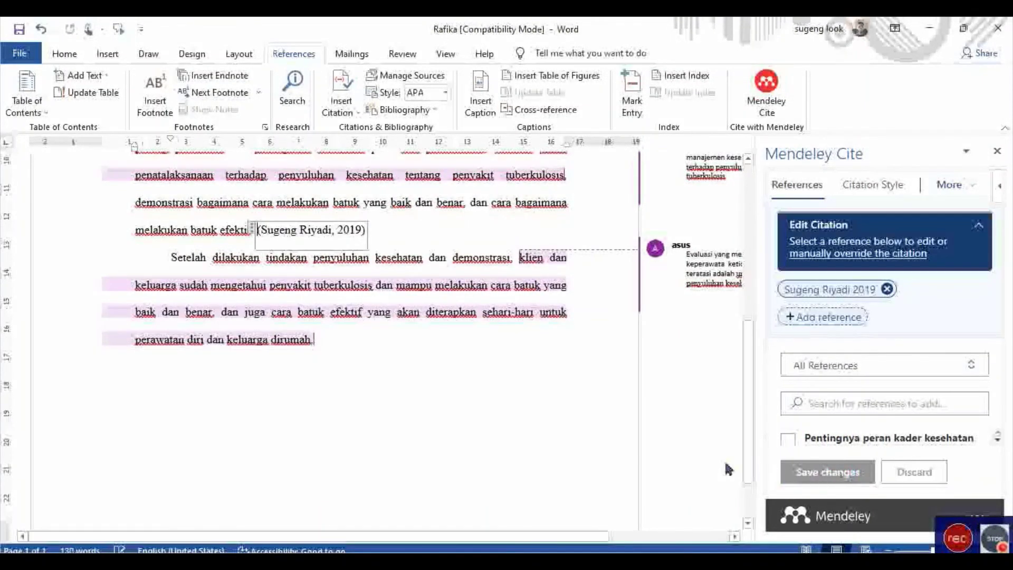
# Review the new 2019 citation in the conclusion and return to the document text.
pyautogui.scroll(-2, 504, 269)
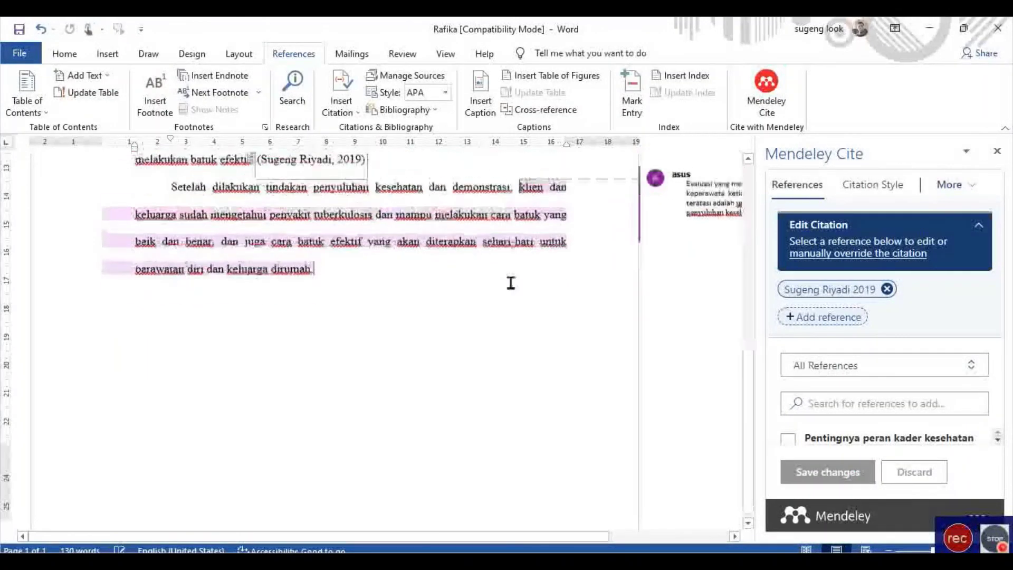
pyautogui.scroll(5, 512, 283)
pyautogui.scroll(3, 533, 327)
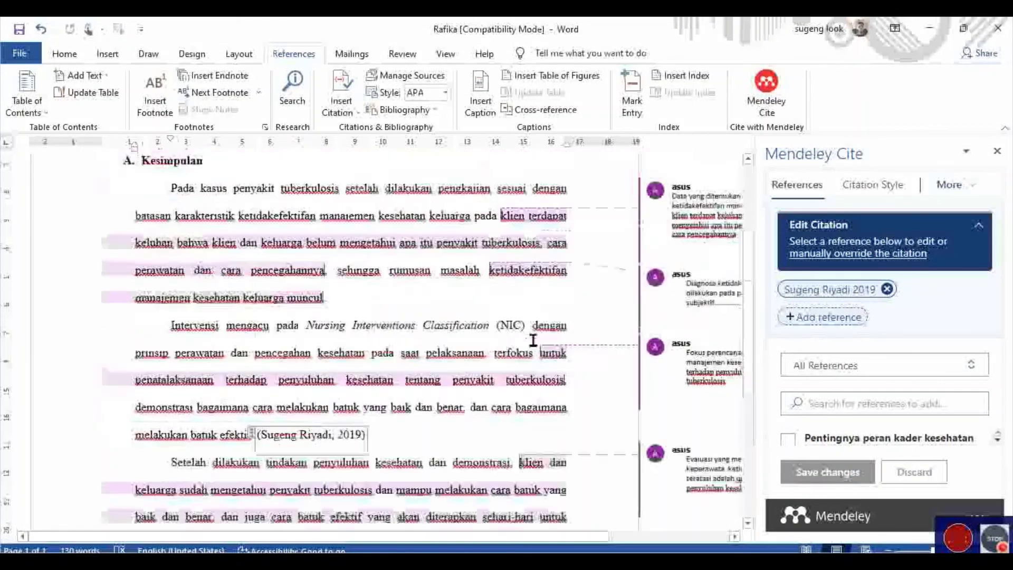
pyautogui.scroll(-6, 529, 334)
pyautogui.scroll(-1, 528, 335)
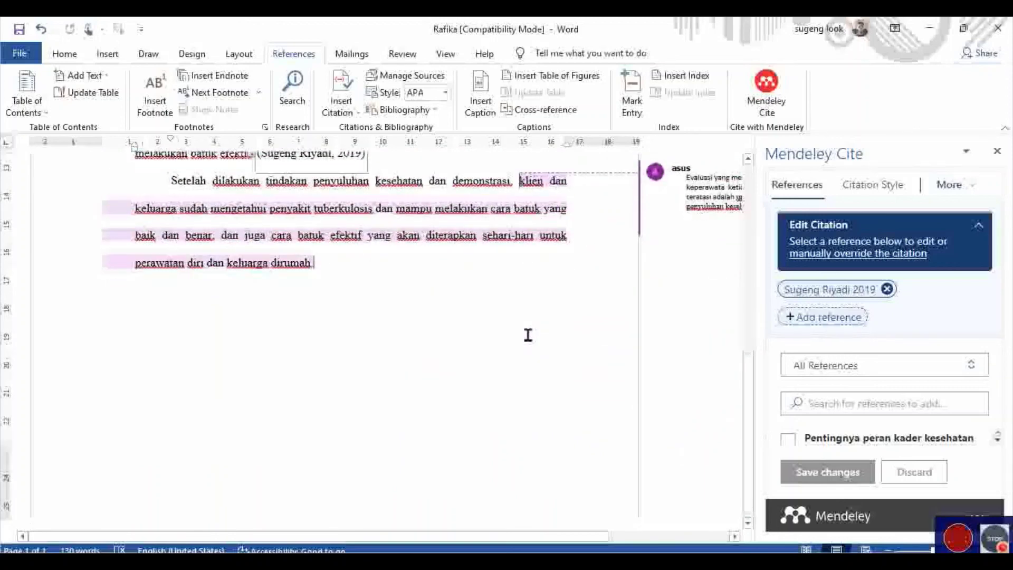
pyautogui.scroll(6, 528, 338)
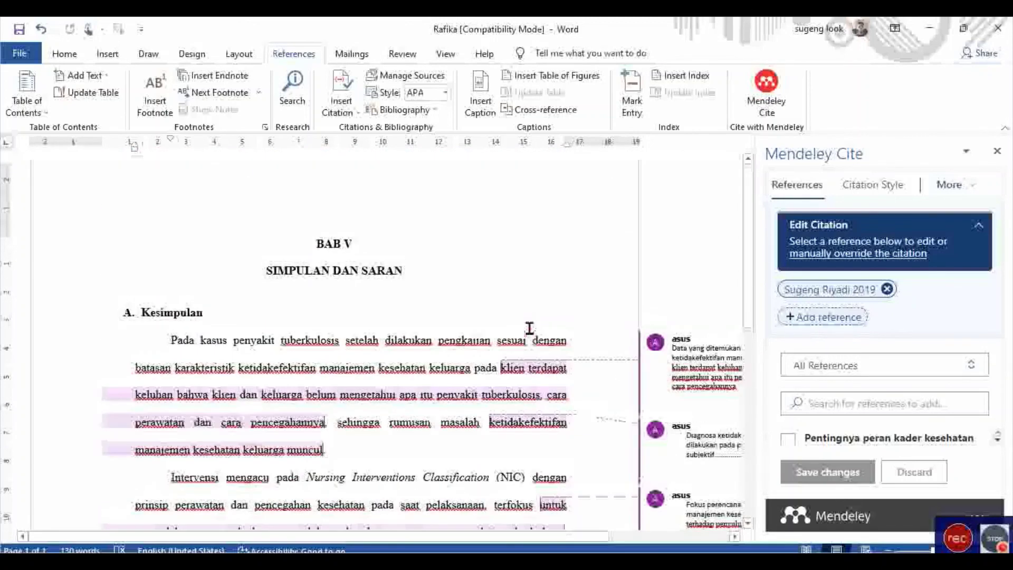
pyautogui.scroll(1, 532, 338)
pyautogui.click(444, 278)
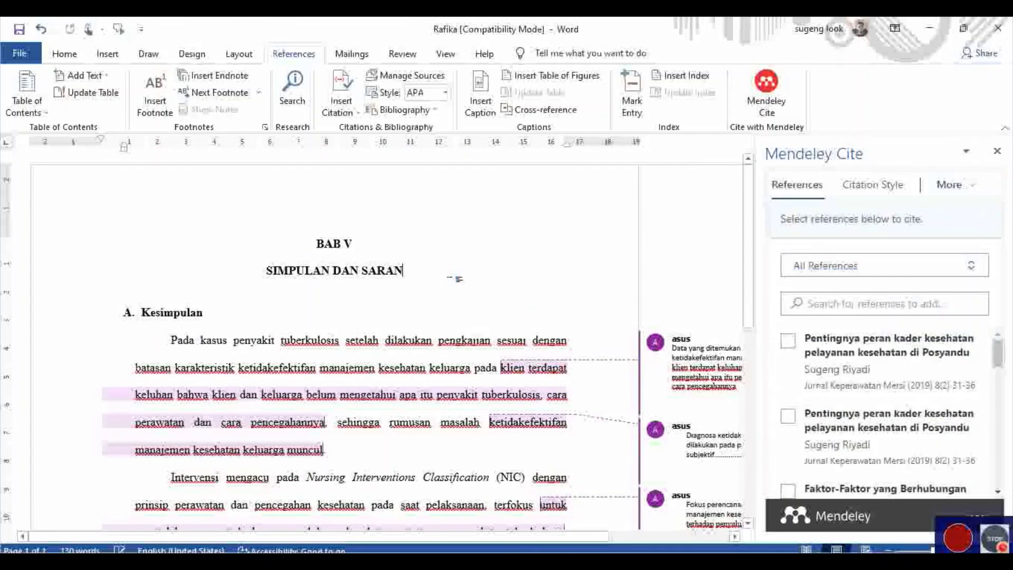